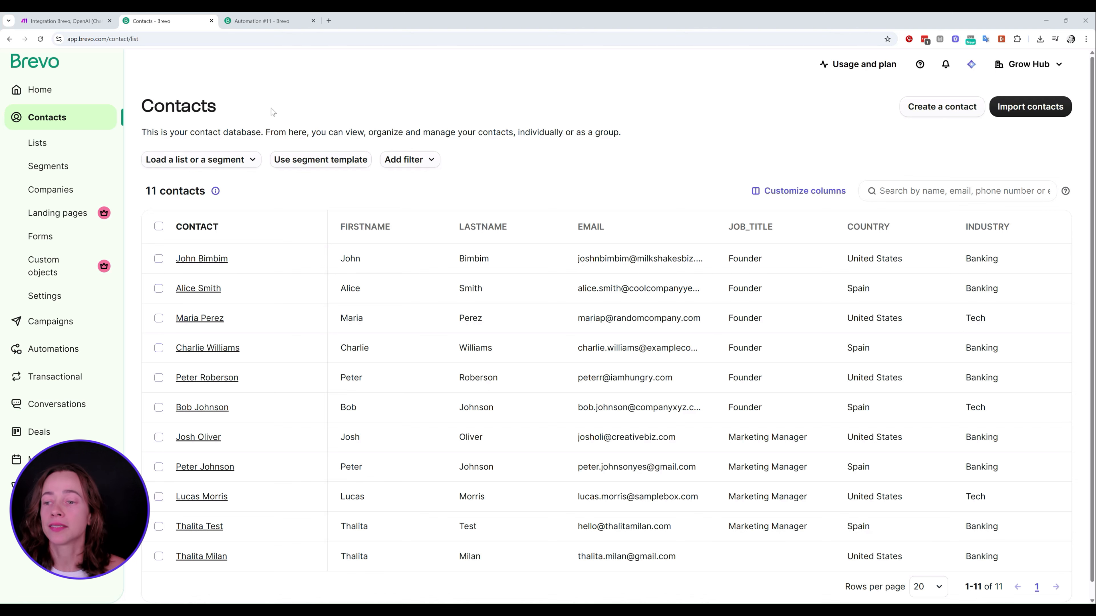
After reviewing the 11 Brevo contacts, bring up the Automation #11 workflow editor
{"action": "left_click", "coordinate": [258, 21]}
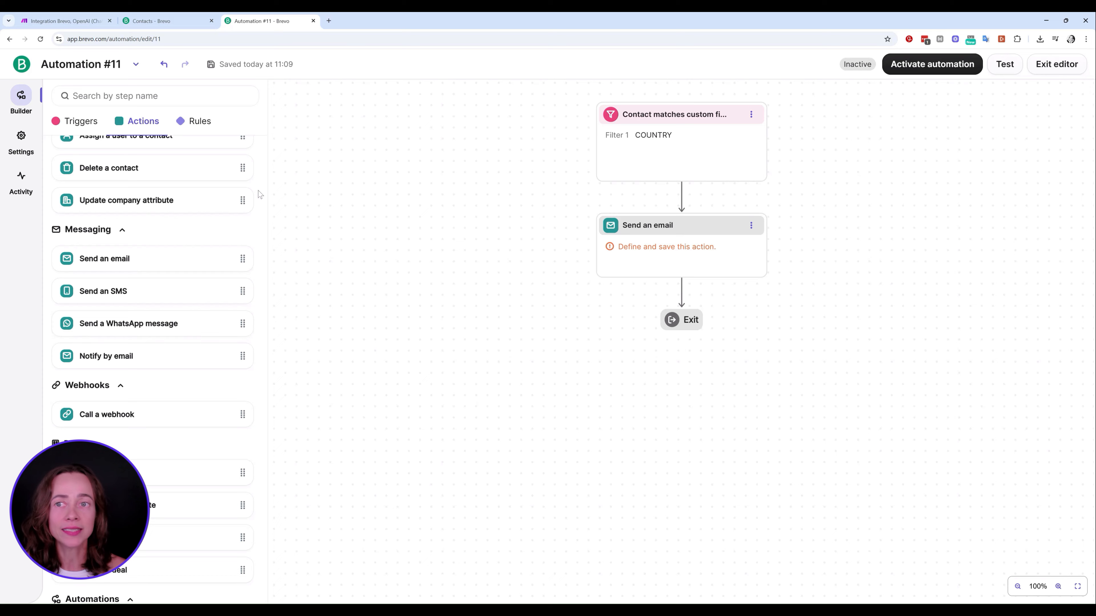
Switch to the Make scenario chaining Brevo Watch Contacts, OpenAI and Slack with Ctrl+1
{"action": "key", "text": "ctrl+1"}
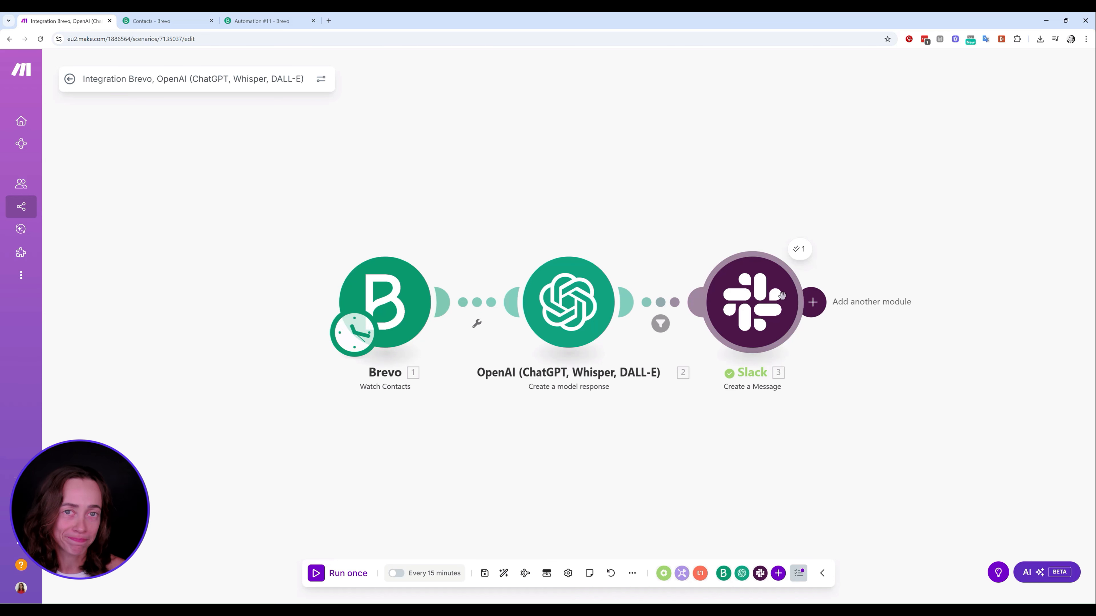
Test only the Slack module with a sample first and last name, Founder, United States, Tech
{"action": "right_click", "coordinate": [762, 302]}
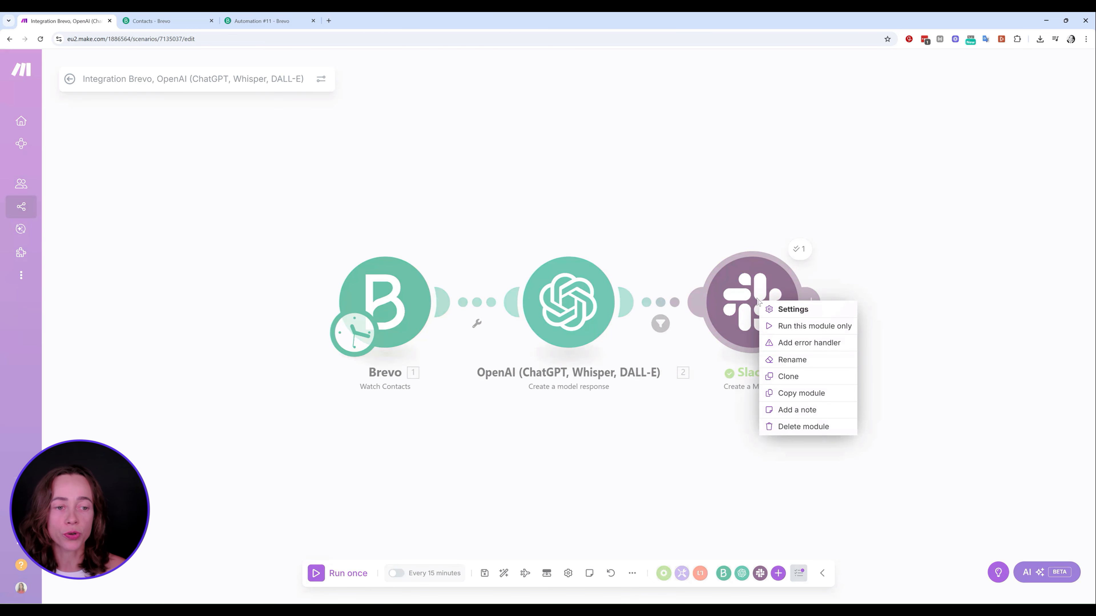
{"action": "left_click", "coordinate": [815, 326]}
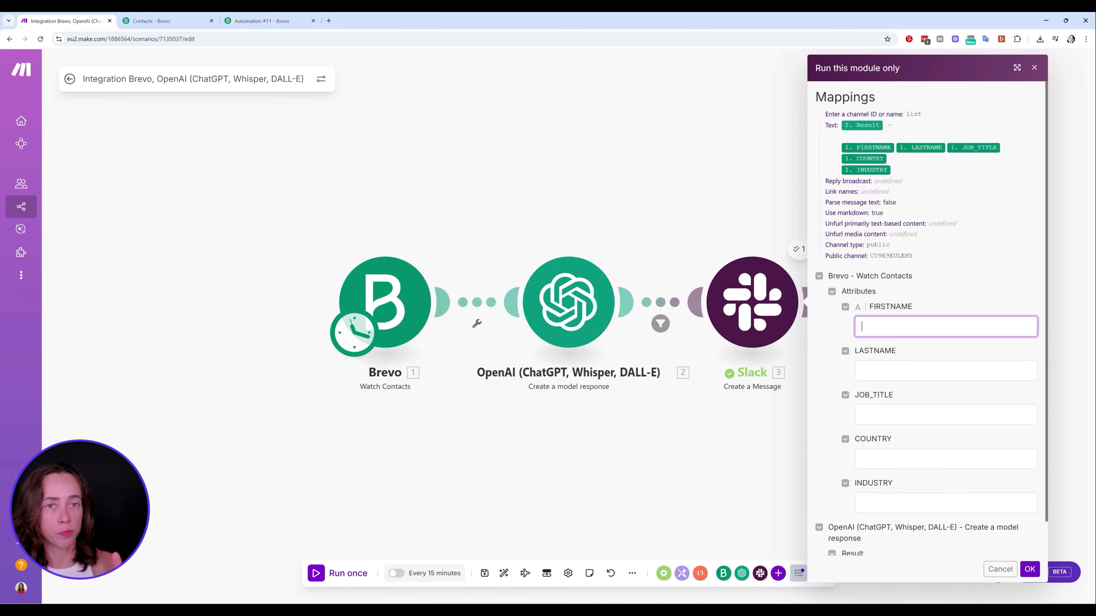
{"action": "type", "text": "John"}
{"action": "key", "text": "Tab"}
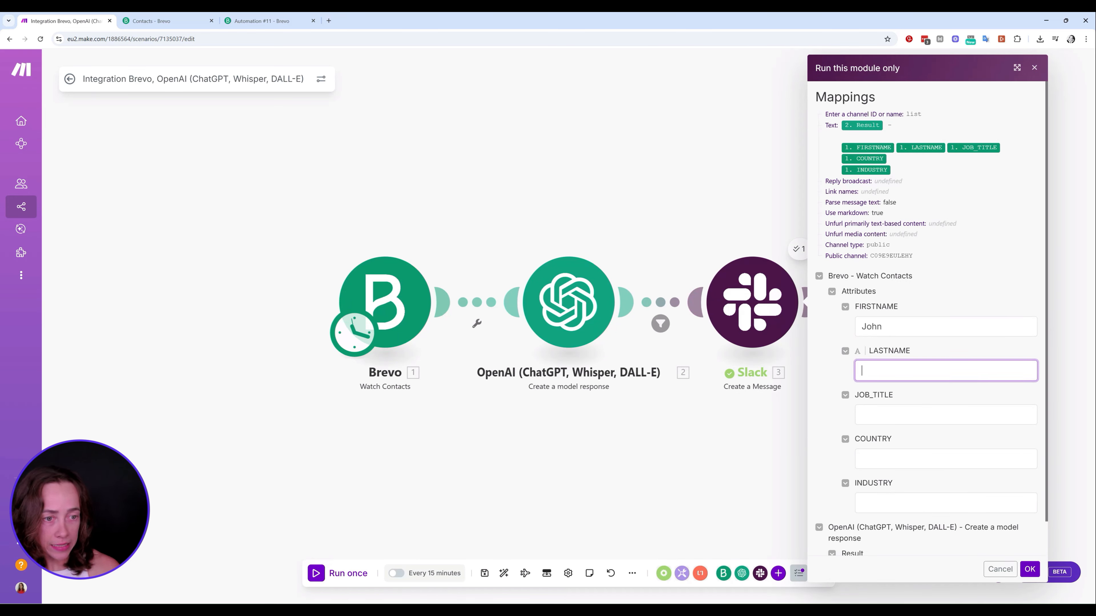
{"action": "type", "text": "example"}
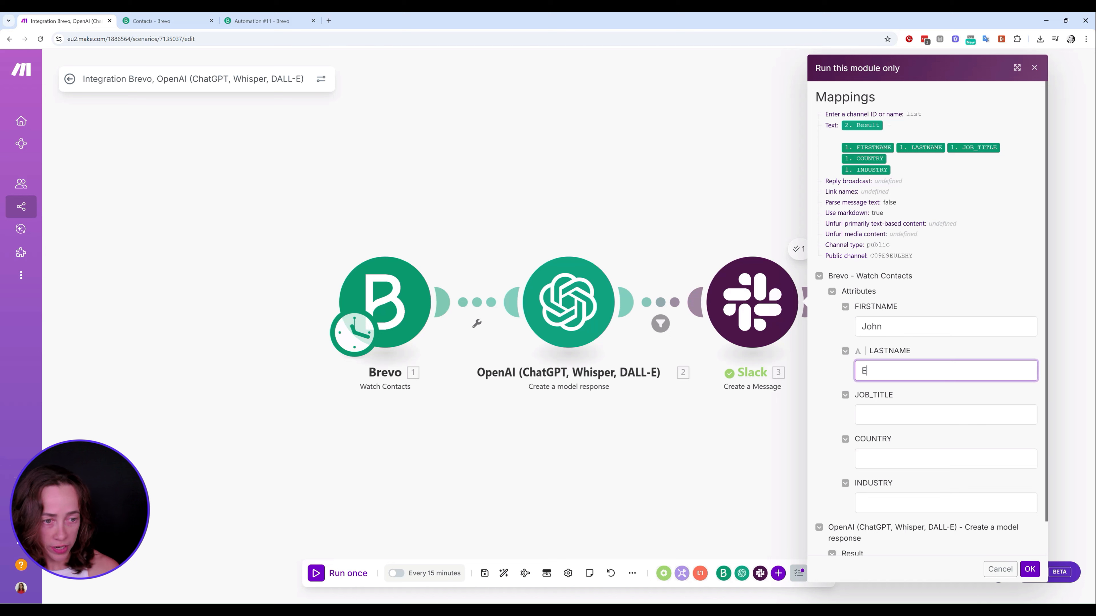
{"action": "key", "text": "Tab"}
{"action": "type", "text": "Founder"}
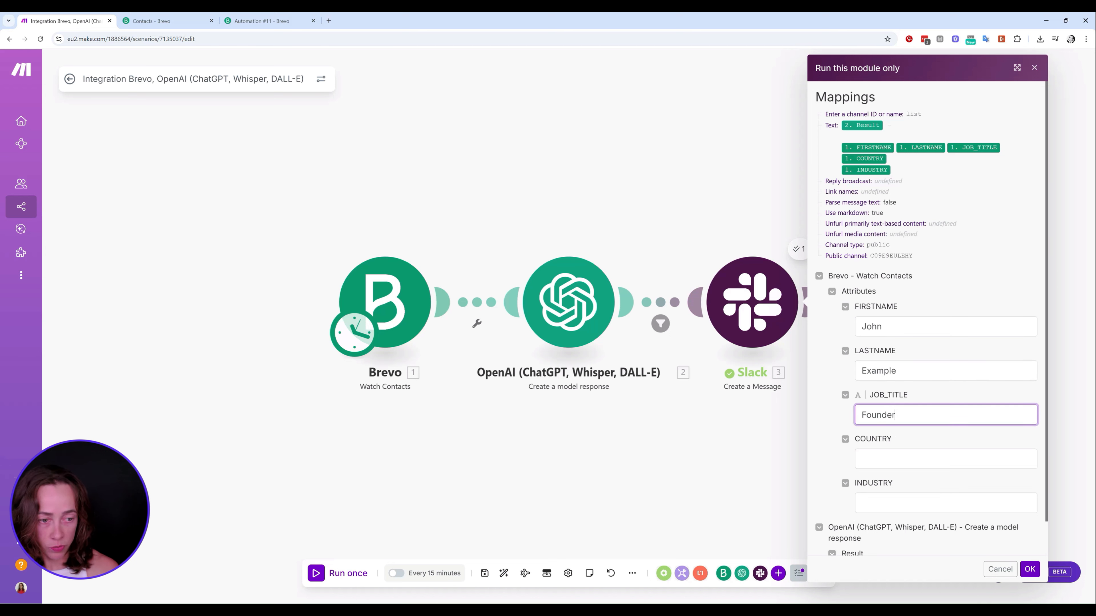
{"action": "key", "text": "Tab"}
{"action": "type", "text": "United States"}
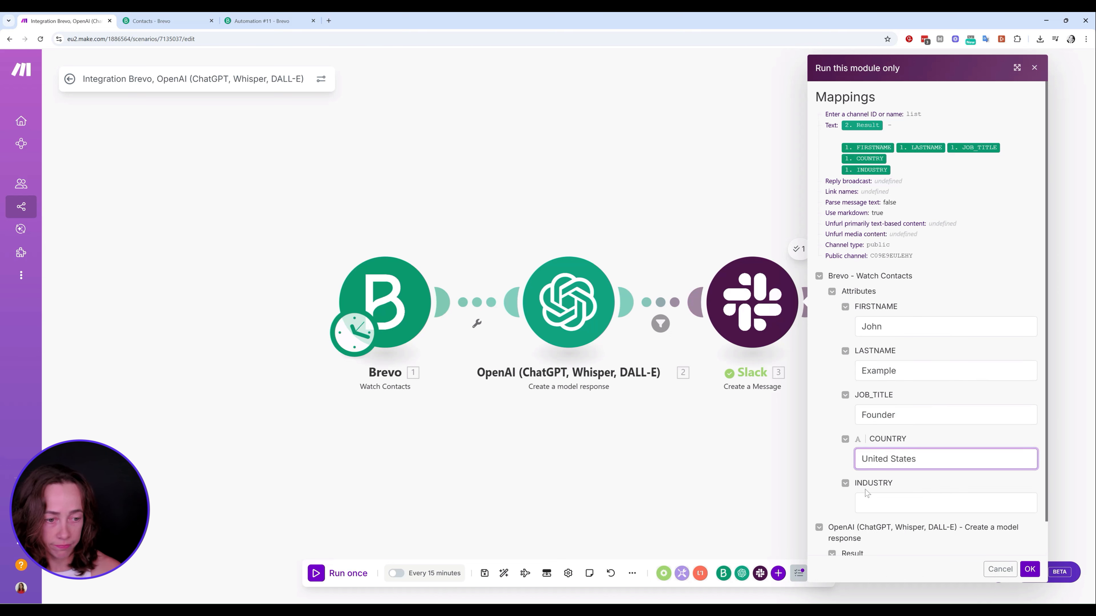
{"action": "key", "text": "Tab"}
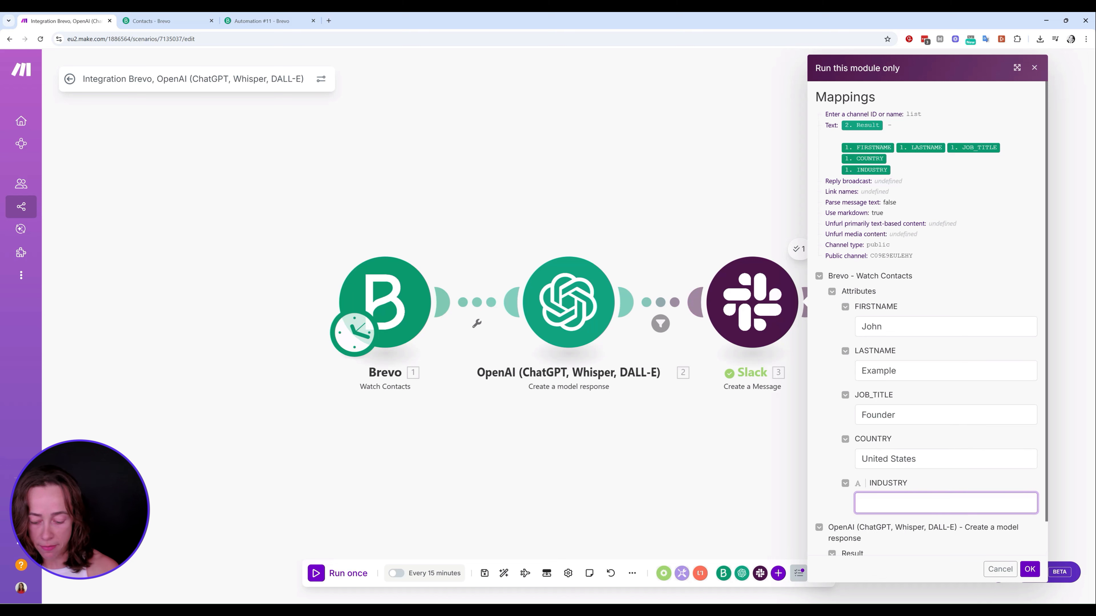
{"action": "type", "text": "Tech"}
Enter 'Good lead' as the sample OpenAI result and run the Slack test
{"action": "scroll", "coordinate": [899, 444], "scroll_direction": "down", "scroll_amount": 1}
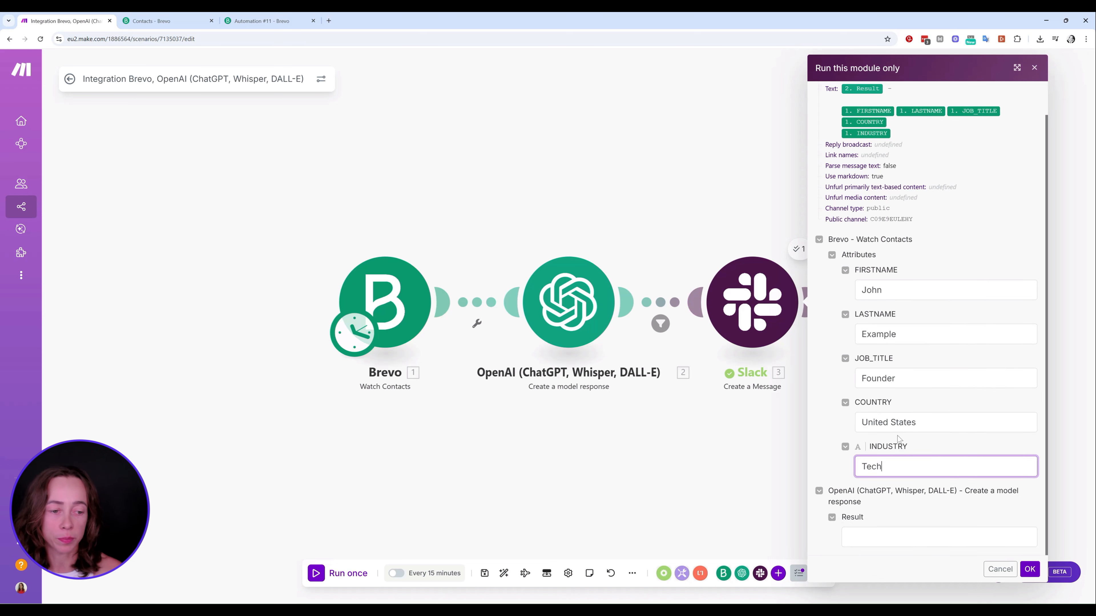
{"action": "left_click", "coordinate": [943, 544]}
{"action": "type", "text": "Good lead"}
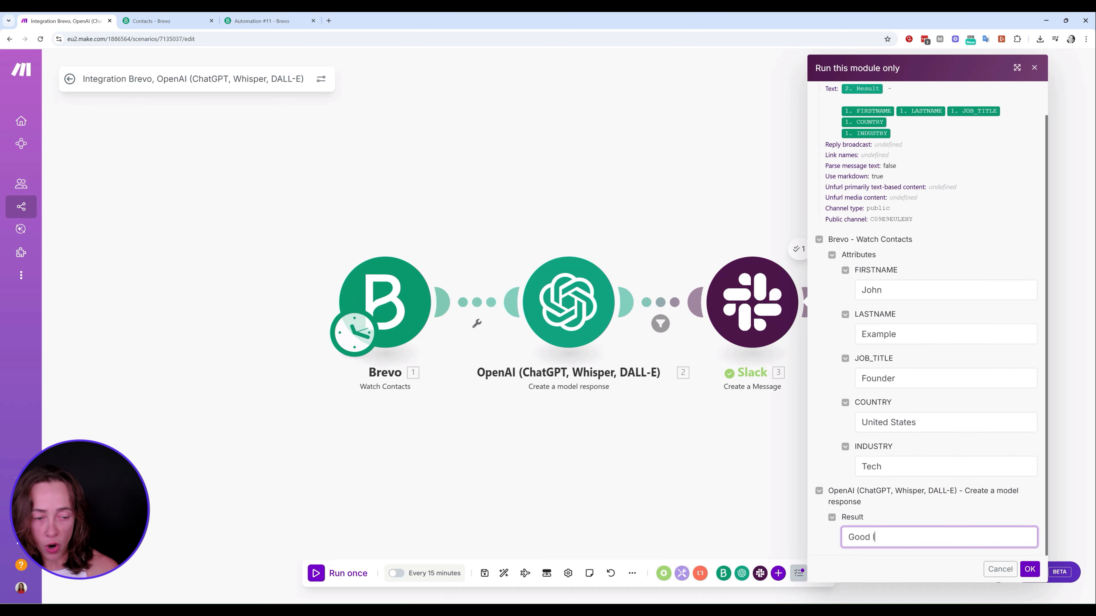
{"action": "left_click", "coordinate": [1029, 570]}
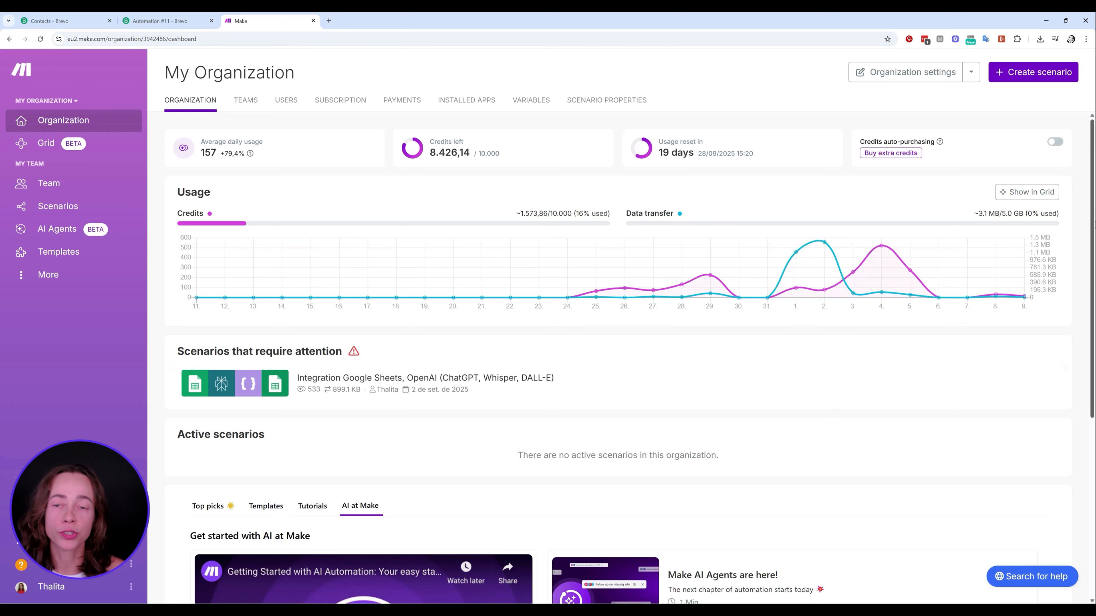
Create a new scenario, recheck the Brevo automation, and detach the old scenario into its own window
{"action": "left_click", "coordinate": [1033, 73]}
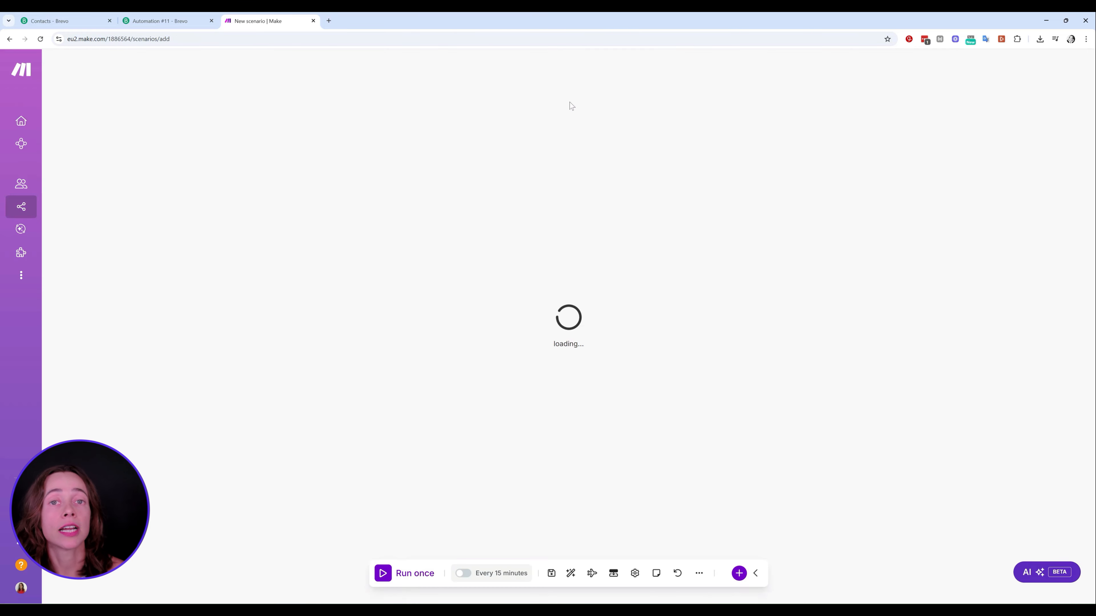
{"action": "left_click", "coordinate": [164, 21]}
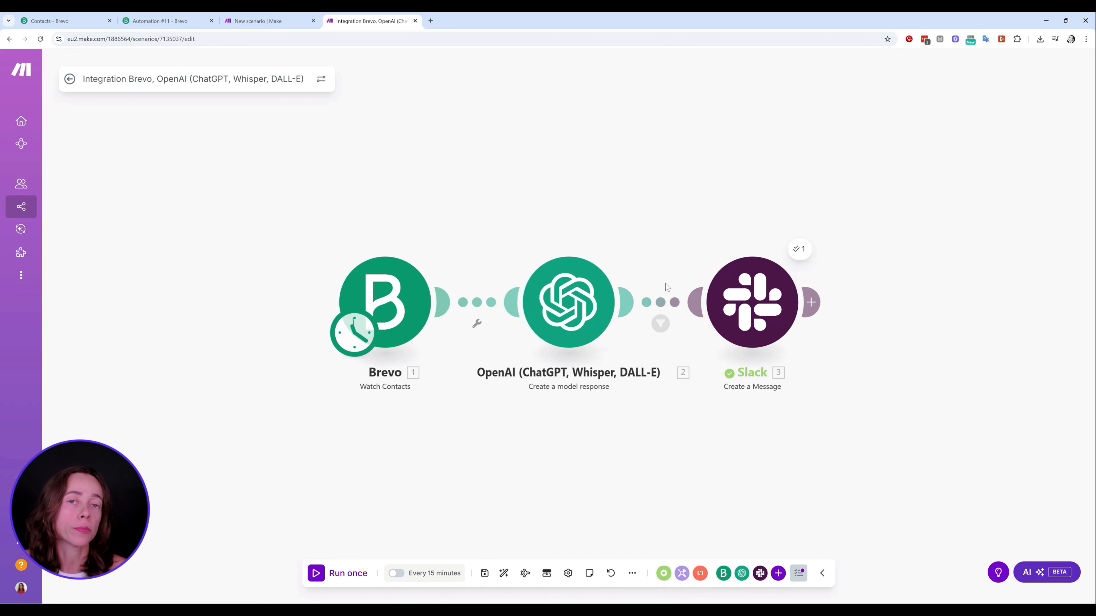
{"action": "left_click_drag", "start_coordinate": [367, 21], "coordinate": [0, 43]}
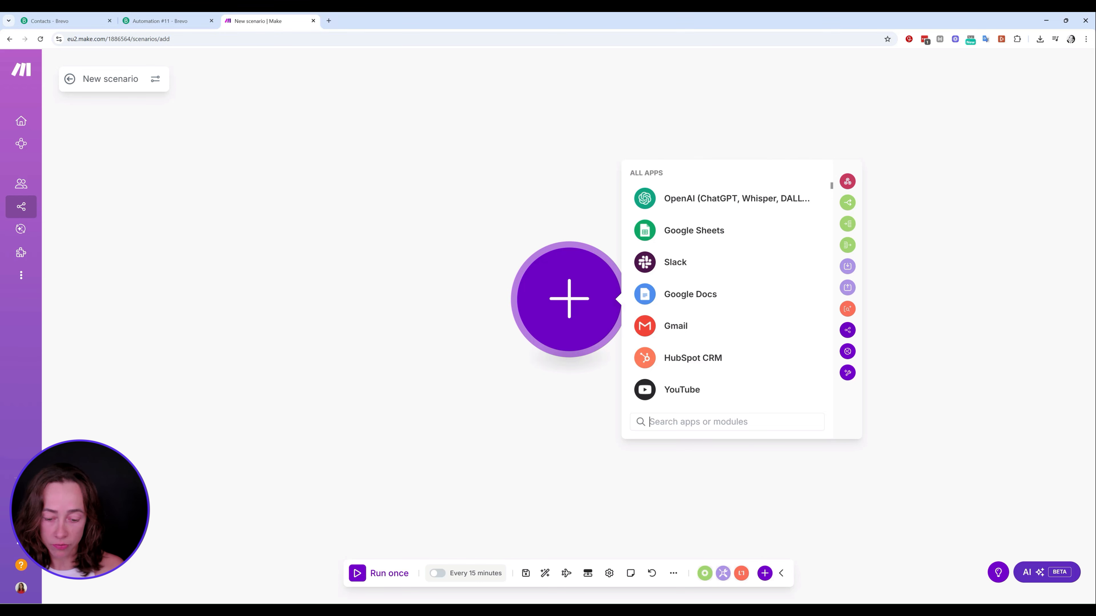
Search apps for 'brevo' and browse the full list of Brevo modules, including Watch Contacts
{"action": "type", "text": "v"}
{"action": "key", "text": "BackSpace"}
{"action": "type", "text": "brevo"}
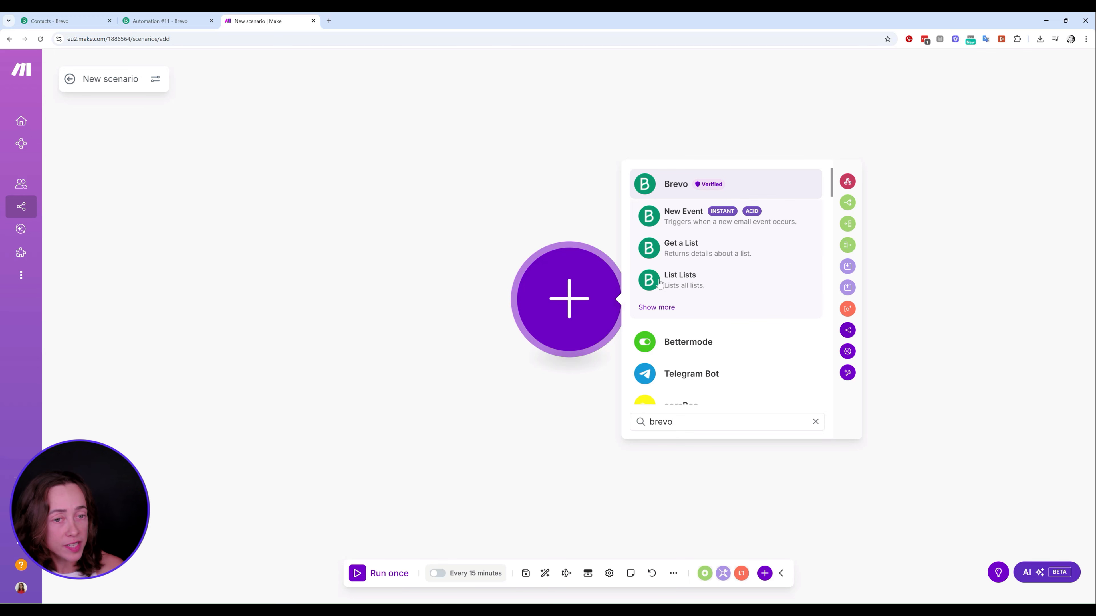
{"action": "left_click", "coordinate": [658, 307]}
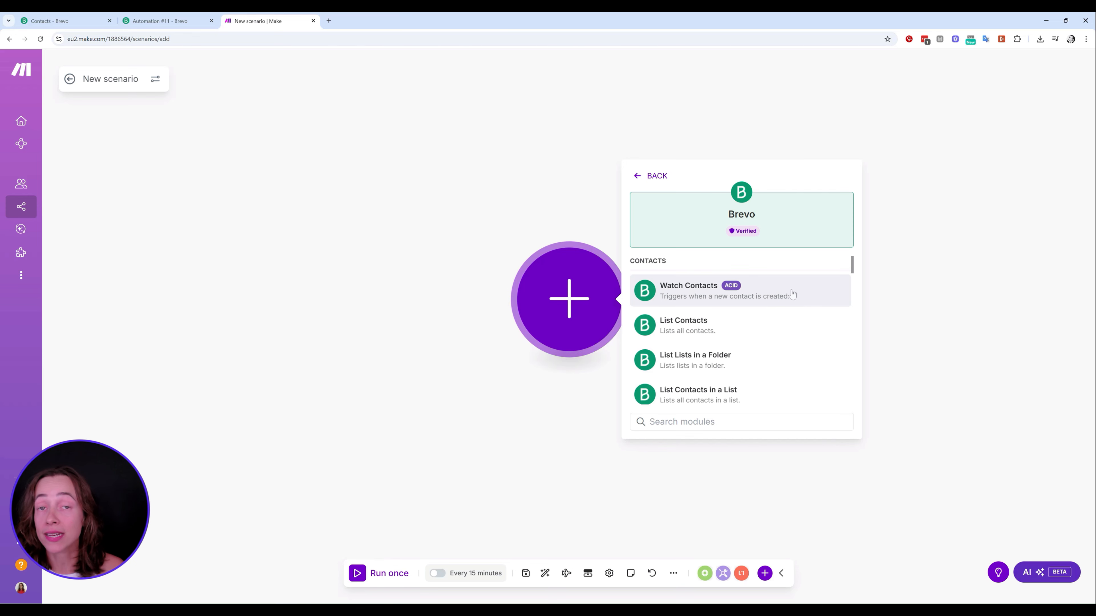
{"action": "scroll", "coordinate": [792, 296], "scroll_direction": "down", "scroll_amount": 2}
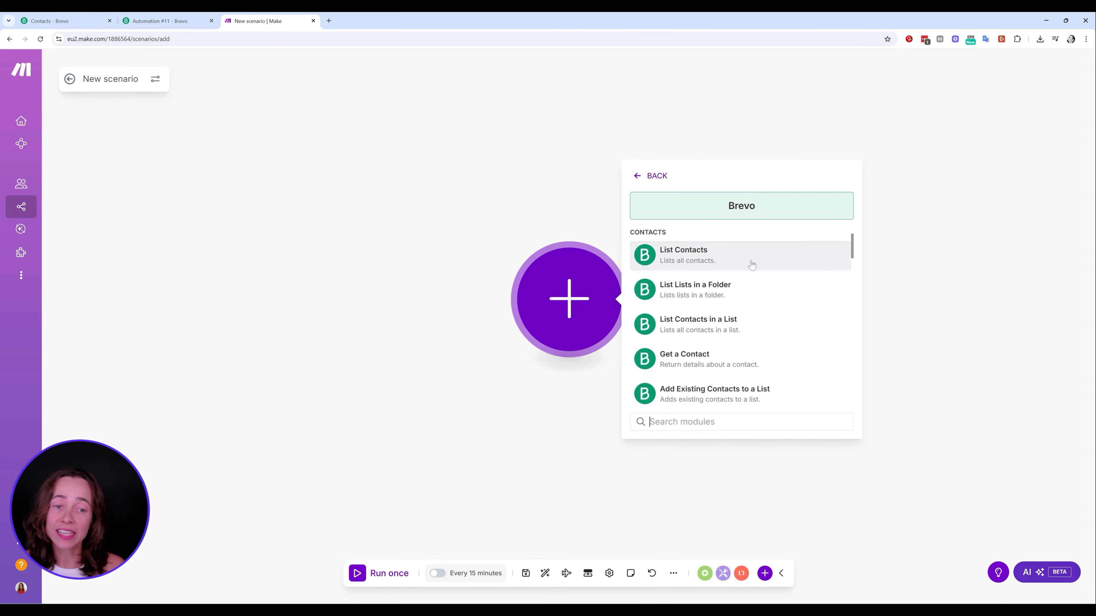
{"action": "scroll", "coordinate": [753, 272], "scroll_direction": "down", "scroll_amount": 2}
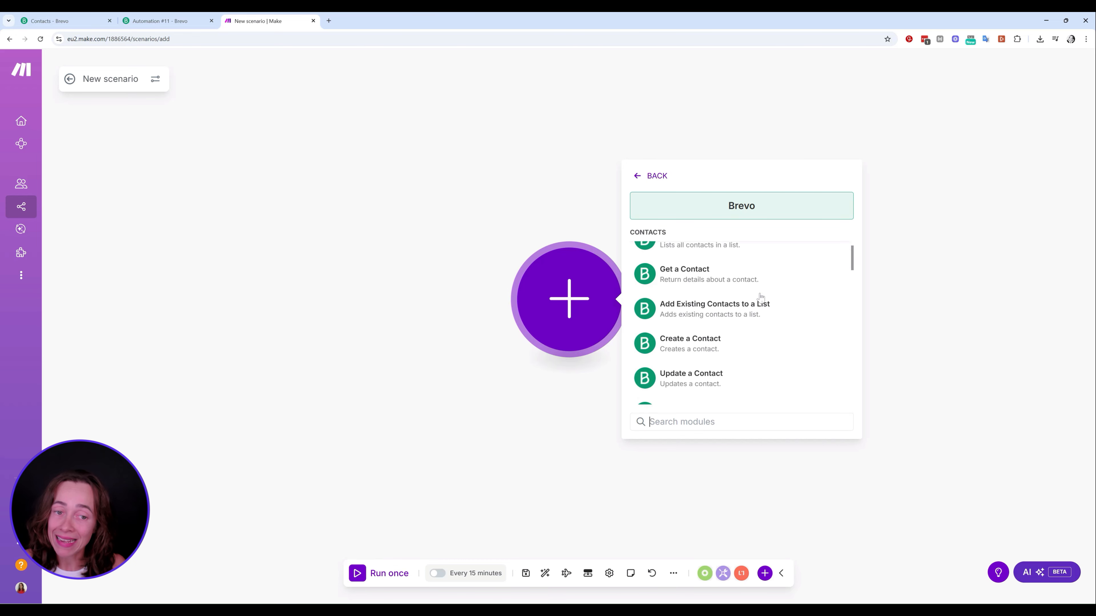
{"action": "scroll", "coordinate": [760, 302], "scroll_direction": "down", "scroll_amount": 3}
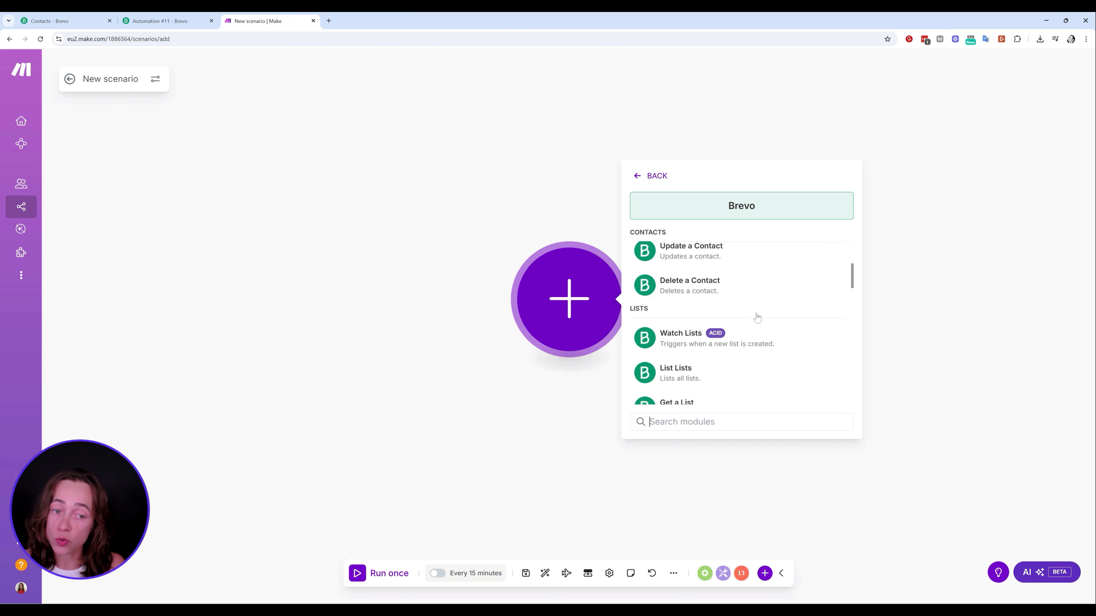
{"action": "scroll", "coordinate": [757, 318], "scroll_direction": "down", "scroll_amount": 3}
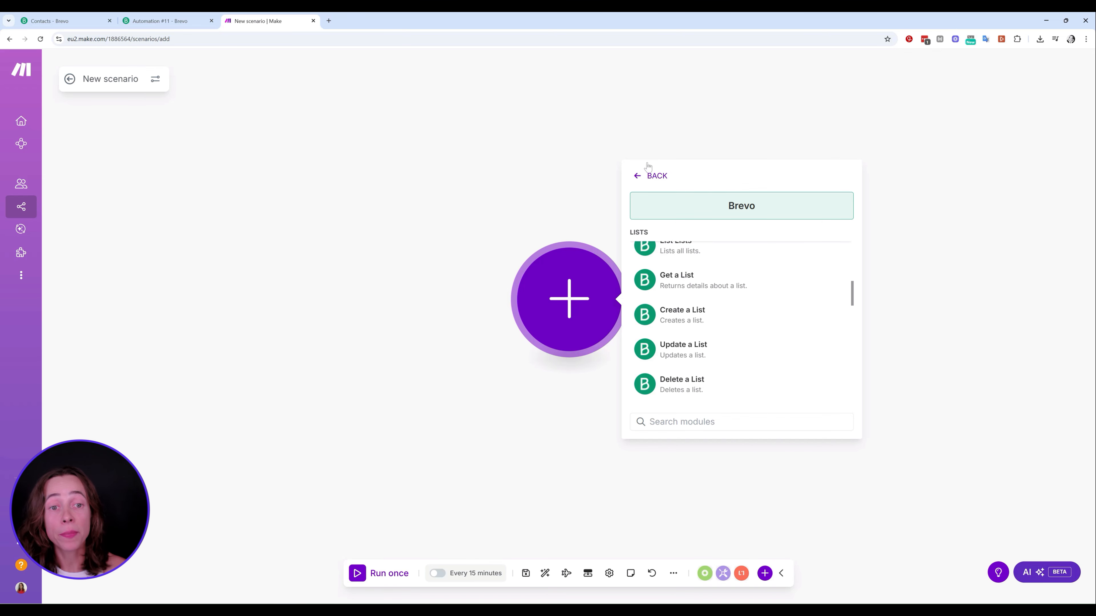
Replace the search with 'hubspot' and browse all HubSpot CRM modules
{"action": "left_click", "coordinate": [645, 175]}
{"action": "scroll", "coordinate": [734, 302], "scroll_direction": "down", "scroll_amount": 4}
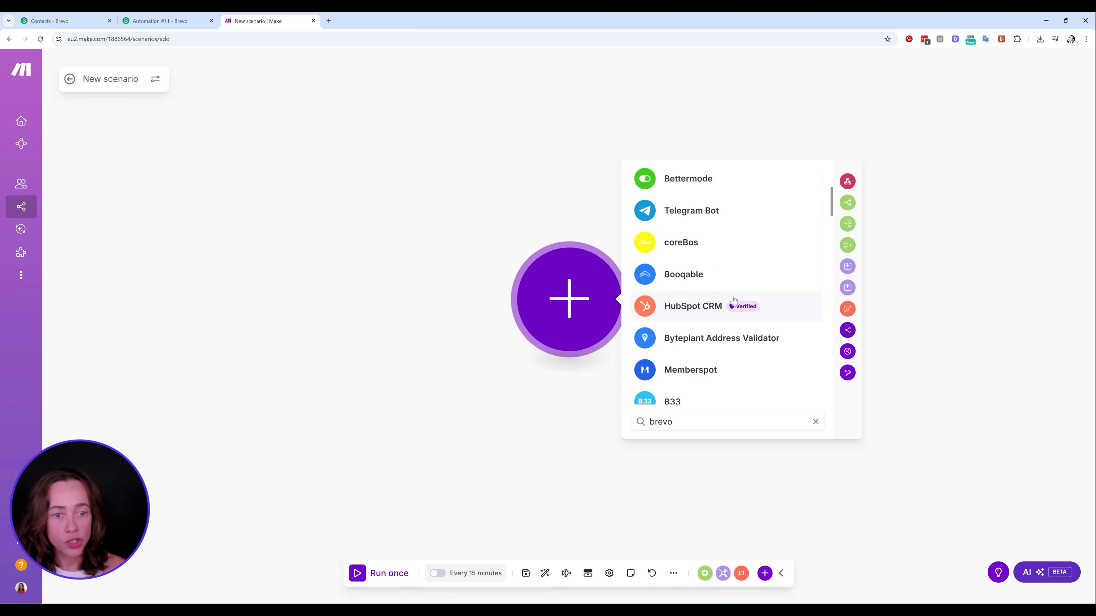
{"action": "scroll", "coordinate": [729, 297], "scroll_direction": "down", "scroll_amount": 3}
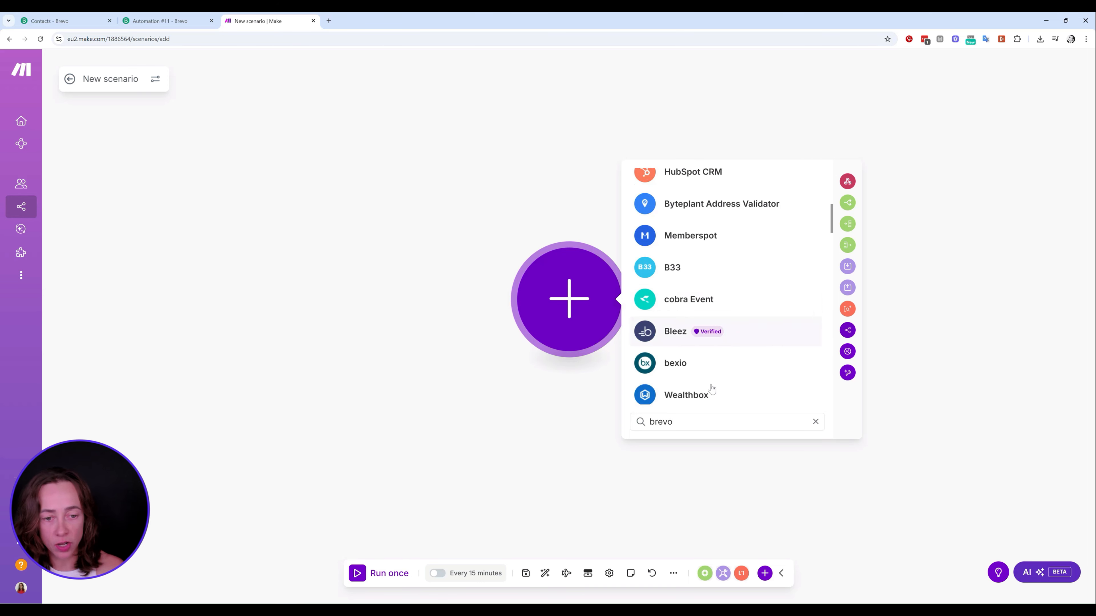
{"action": "left_click_drag", "start_coordinate": [674, 422], "coordinate": [646, 424]}
{"action": "type", "text": "hubs"}
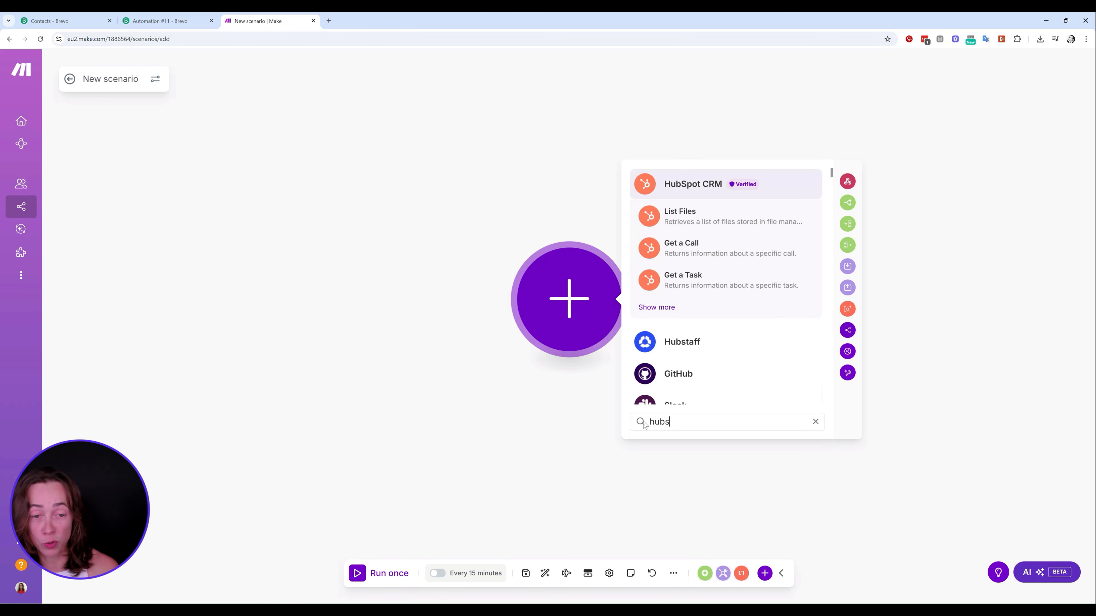
{"action": "type", "text": "pot"}
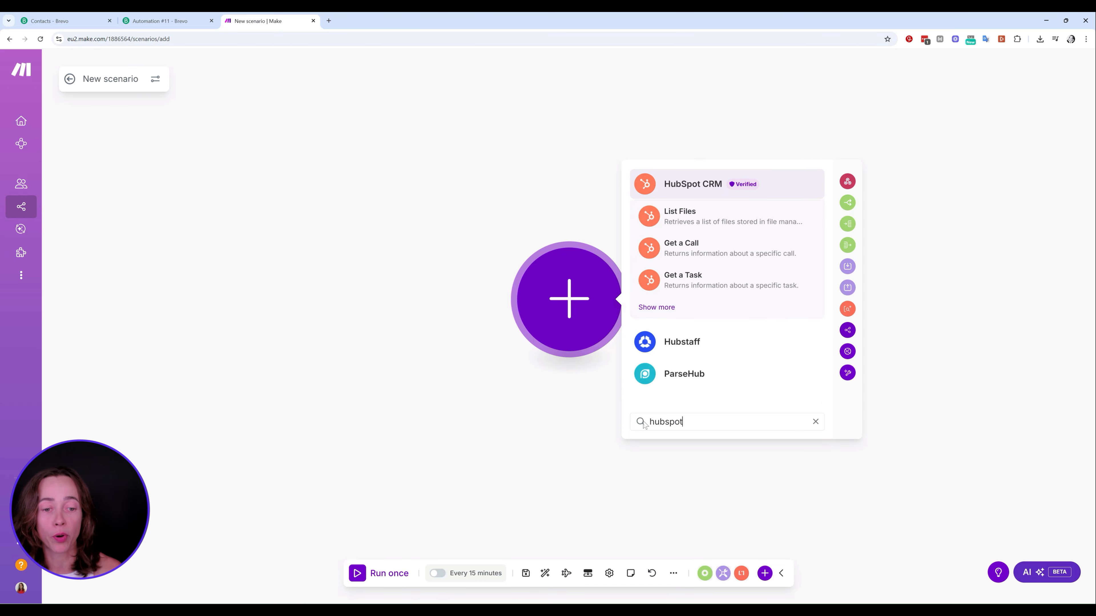
{"action": "left_click", "coordinate": [663, 308]}
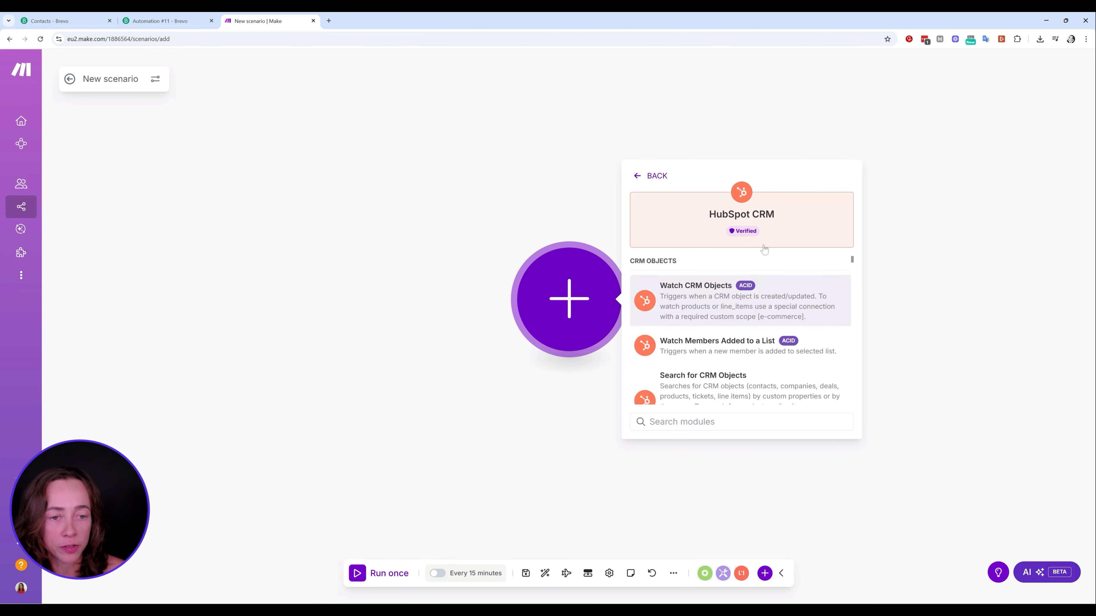
{"action": "scroll", "coordinate": [717, 289], "scroll_direction": "down", "scroll_amount": 5}
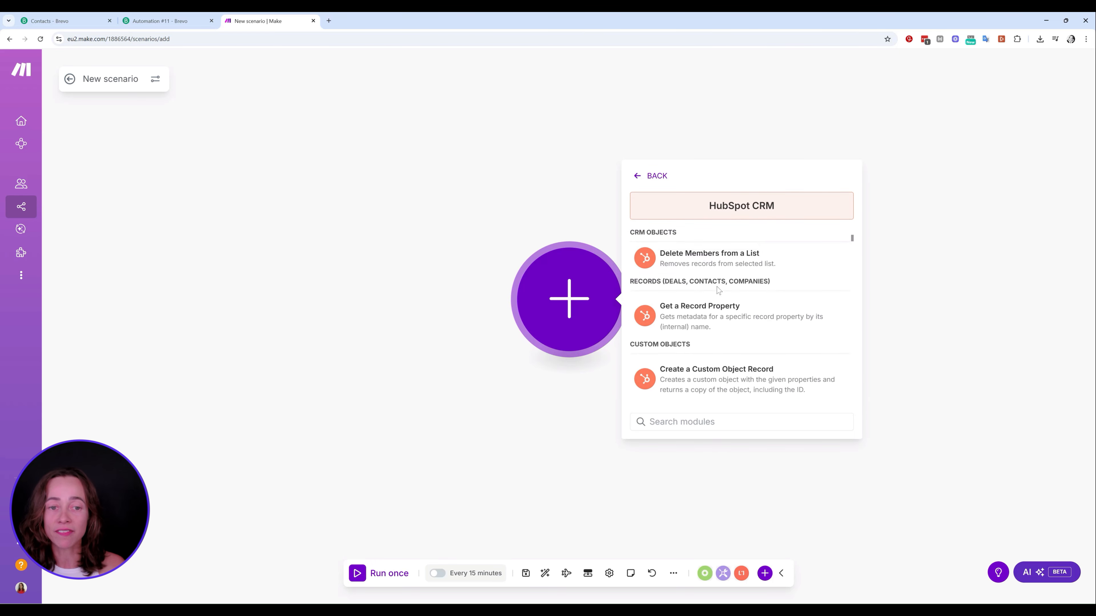
{"action": "scroll", "coordinate": [716, 276], "scroll_direction": "up", "scroll_amount": 5}
{"action": "scroll", "coordinate": [712, 264], "scroll_direction": "down", "scroll_amount": 4}
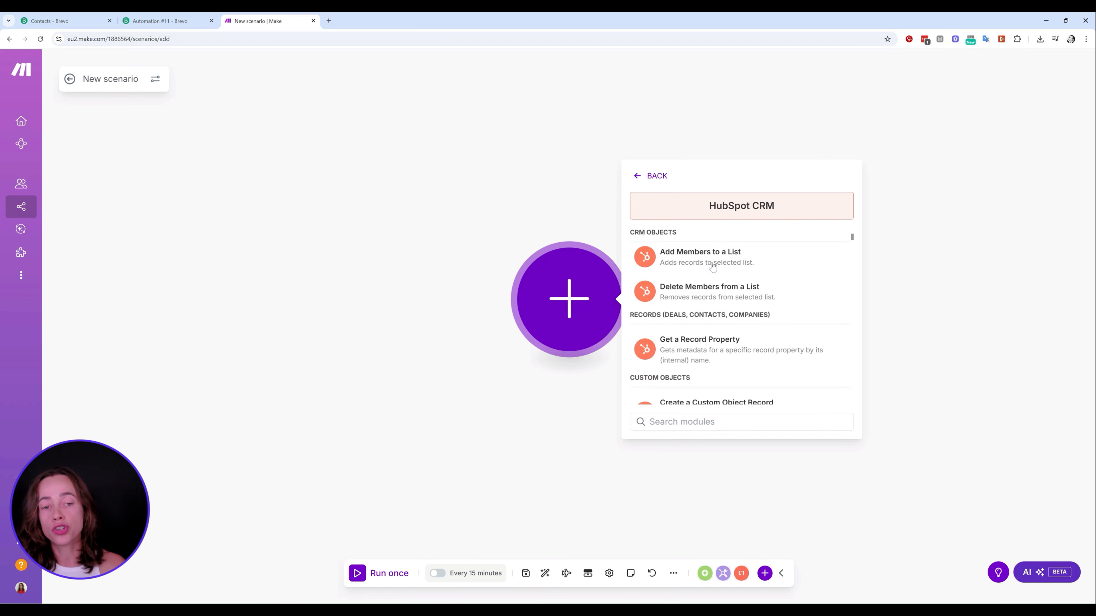
{"action": "scroll", "coordinate": [712, 266], "scroll_direction": "down", "scroll_amount": 5}
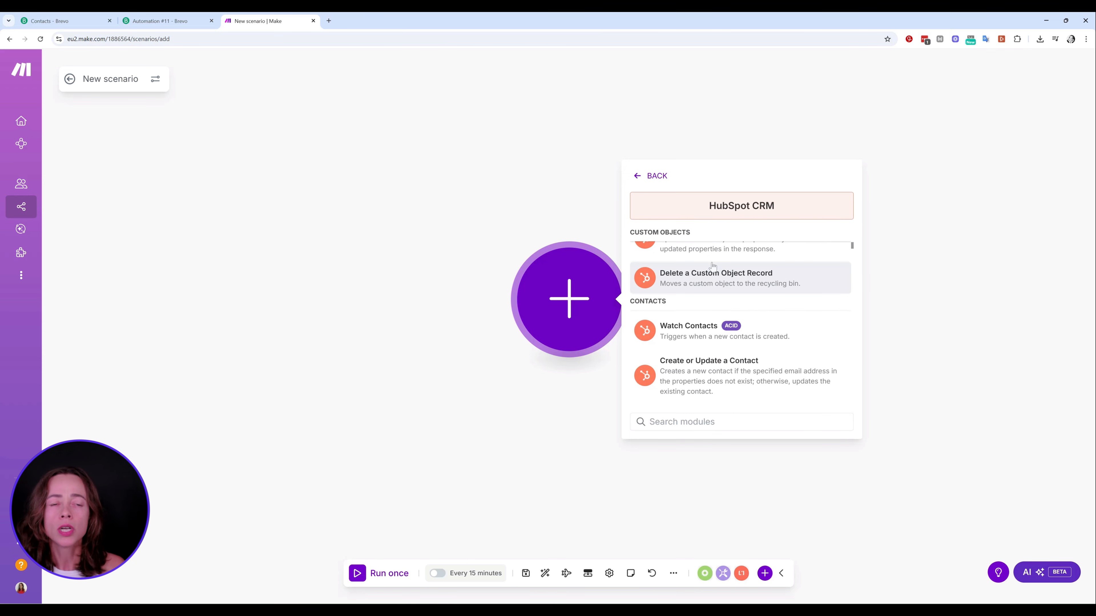
Go back, clear the search to list all apps, and refocus the search box
{"action": "left_click", "coordinate": [660, 175]}
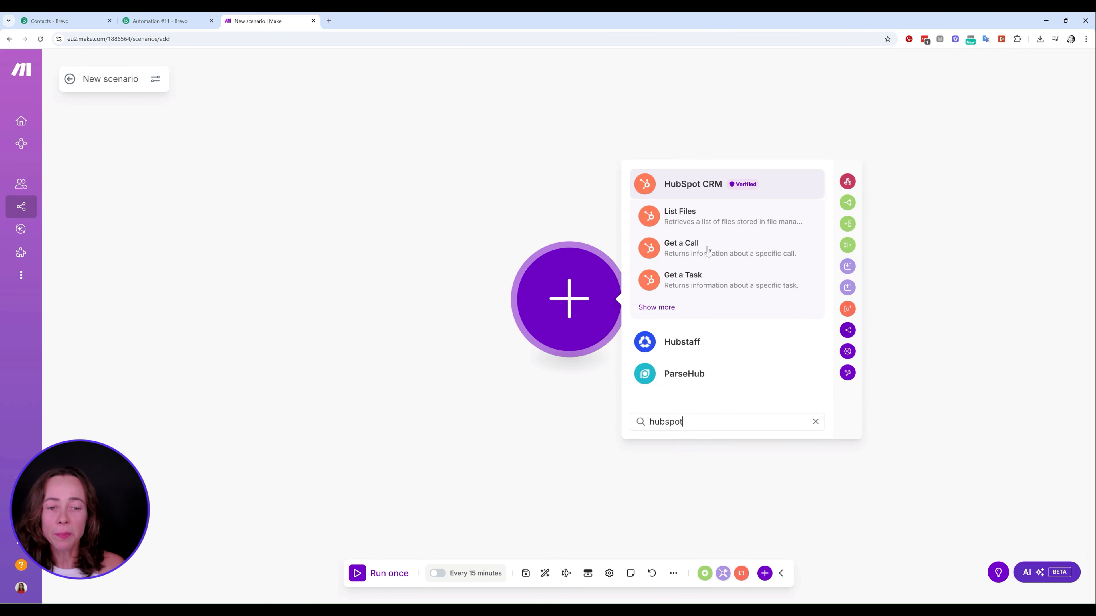
{"action": "key", "text": "ctrl+a"}
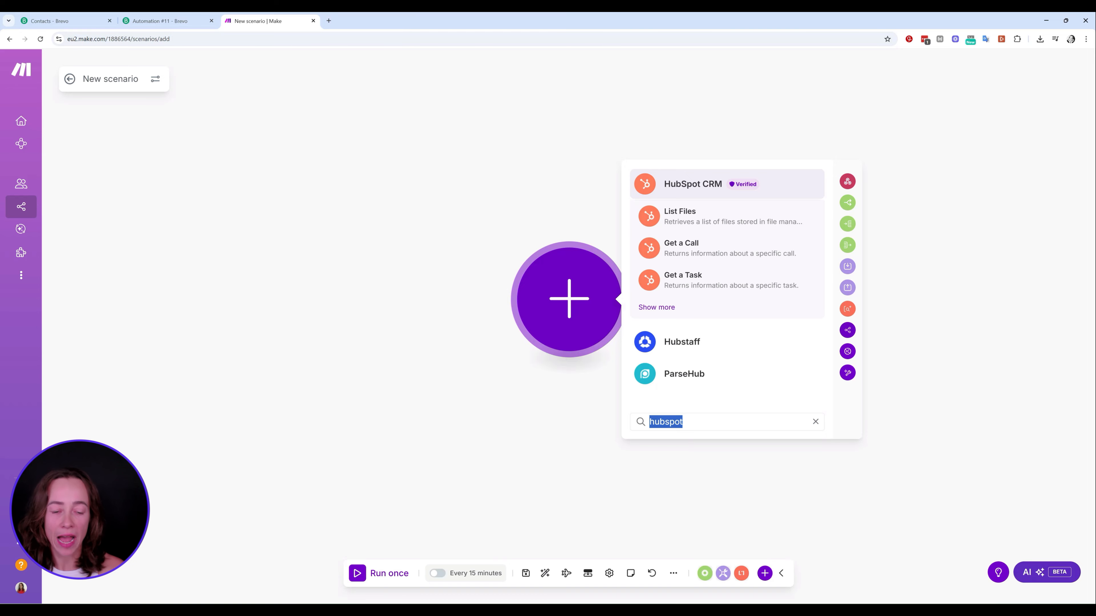
{"action": "key", "text": "BackSpace"}
{"action": "scroll", "coordinate": [768, 285], "scroll_direction": "down", "scroll_amount": 15}
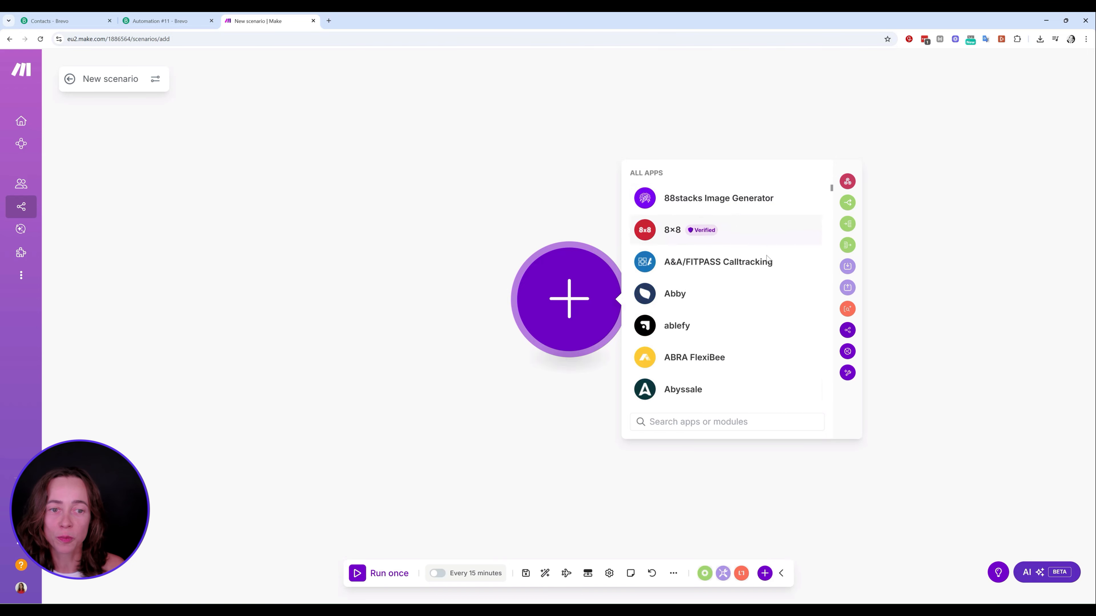
{"action": "scroll", "coordinate": [767, 259], "scroll_direction": "down", "scroll_amount": 20}
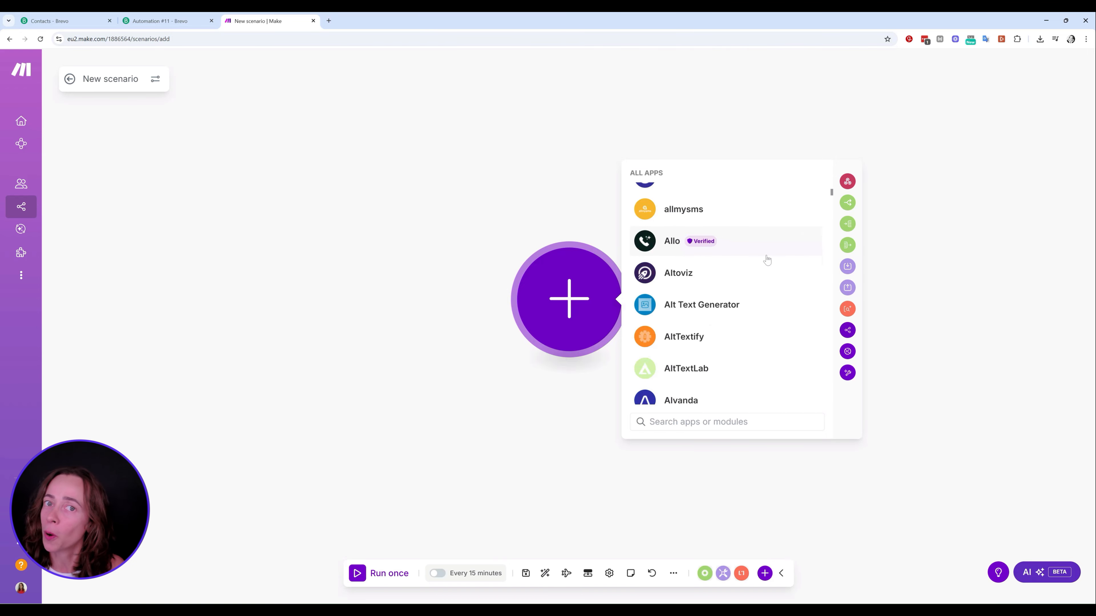
{"action": "scroll", "coordinate": [767, 259], "scroll_direction": "down", "scroll_amount": 15}
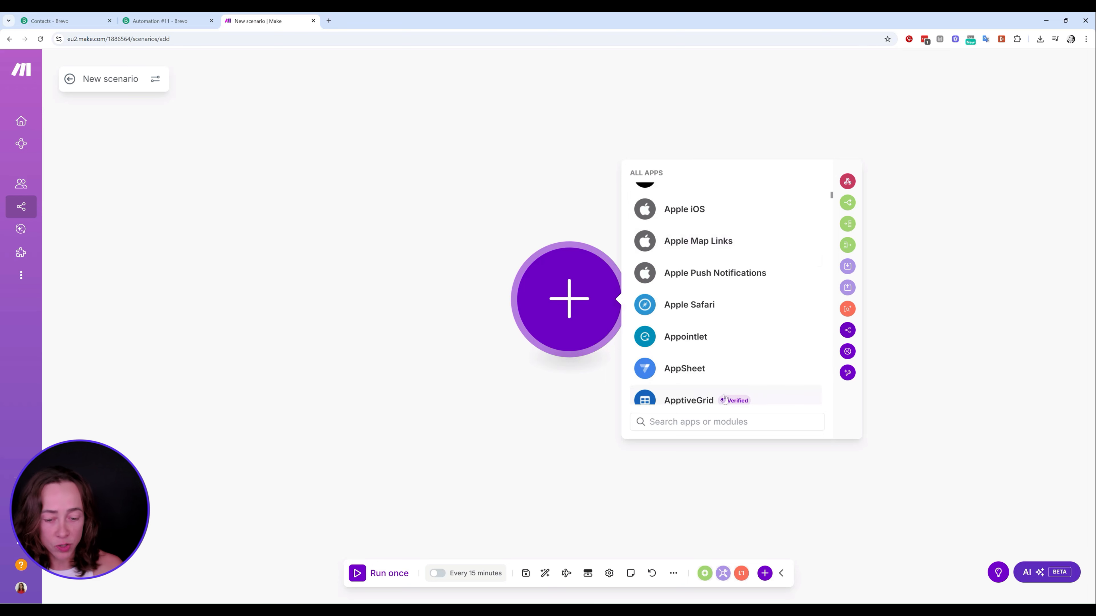
{"action": "left_click", "coordinate": [648, 422]}
Add Brevo Watch Contacts as the trigger using My Brevo connection with Limit 1, and save
{"action": "type", "text": "brevo"}
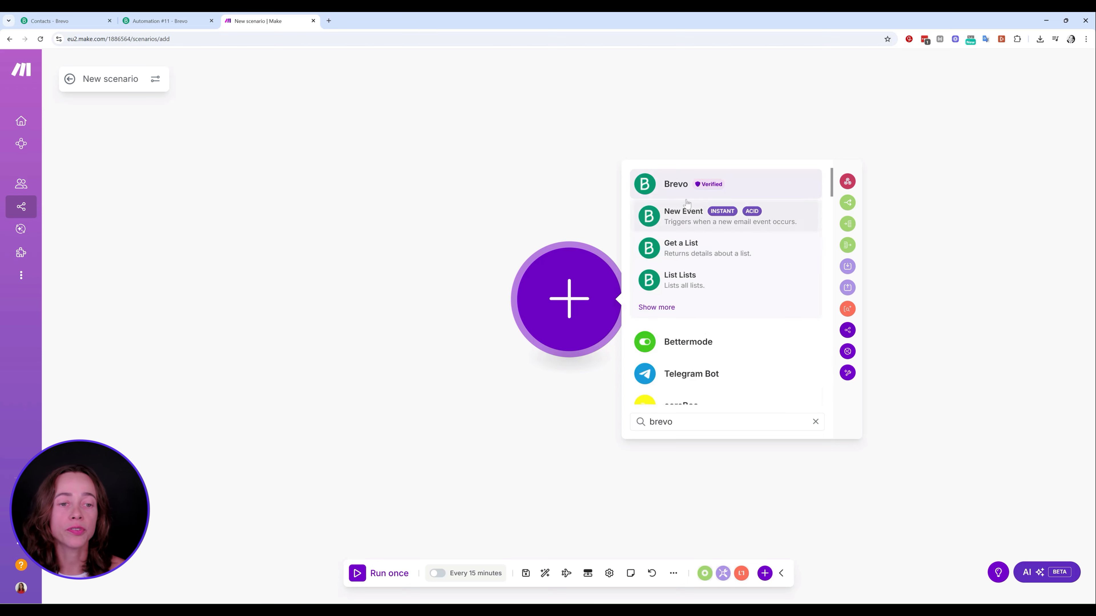
{"action": "left_click", "coordinate": [665, 312]}
{"action": "left_click", "coordinate": [695, 297]}
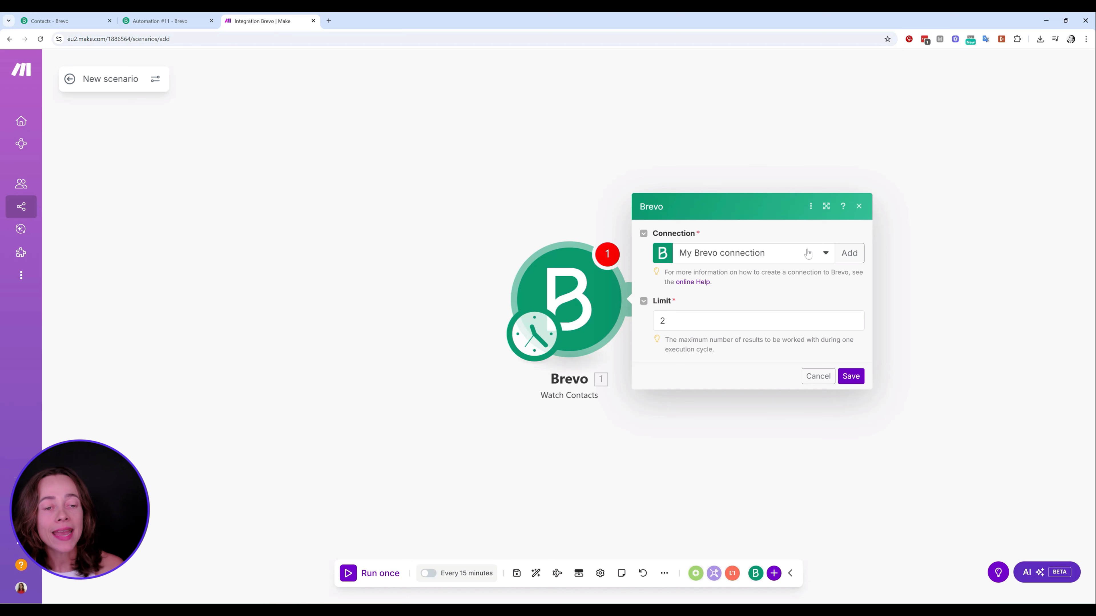
{"action": "left_click", "coordinate": [807, 254]}
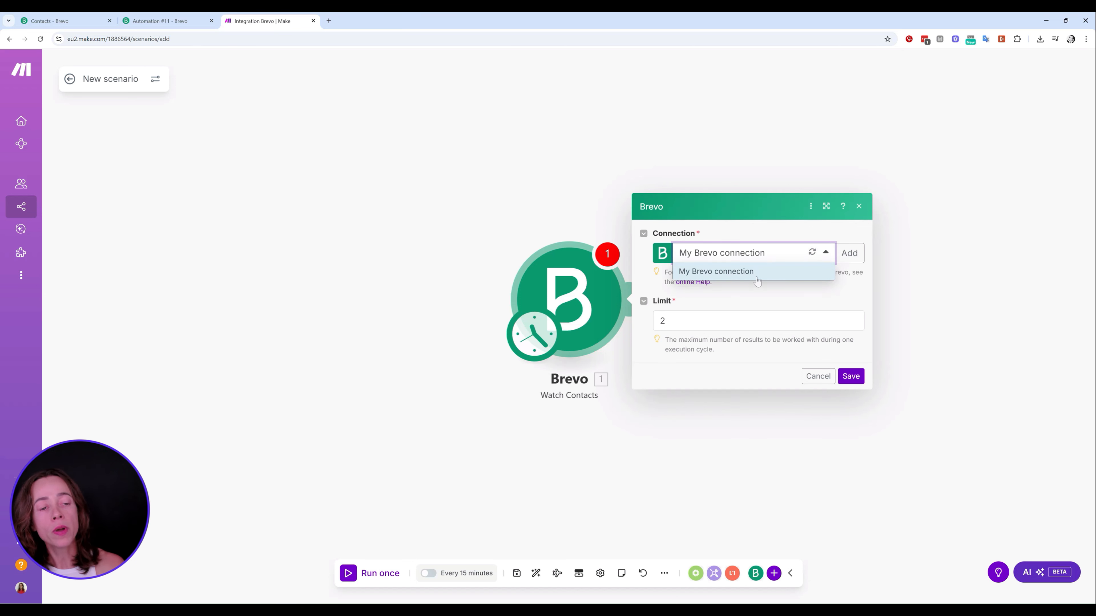
{"action": "left_click", "coordinate": [854, 231]}
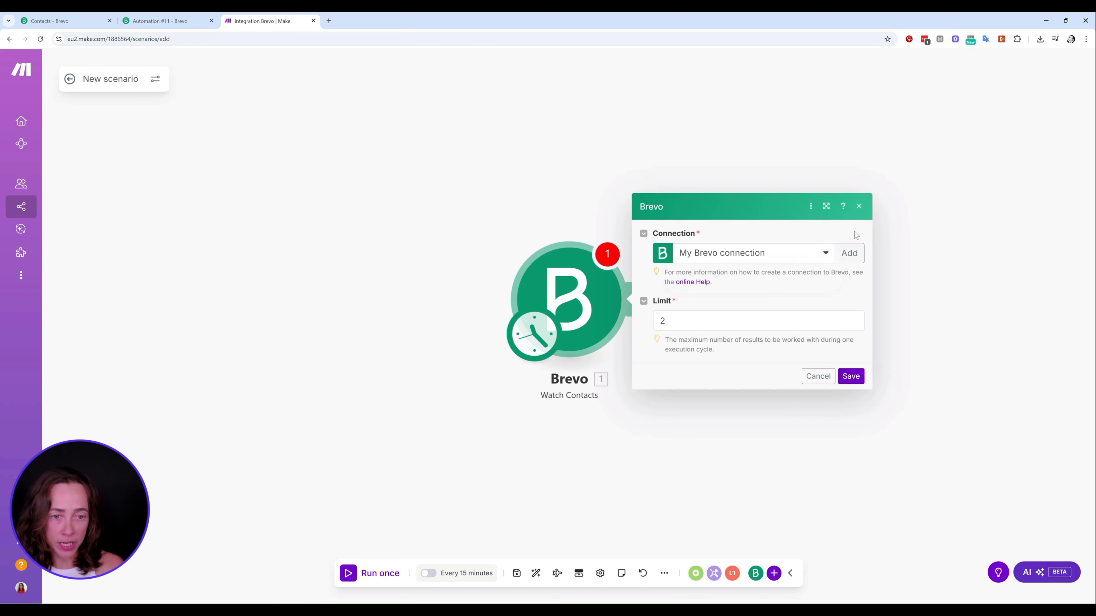
{"action": "left_click", "coordinate": [716, 313]}
{"action": "key", "text": "BackSpace"}
{"action": "type", "text": "1"}
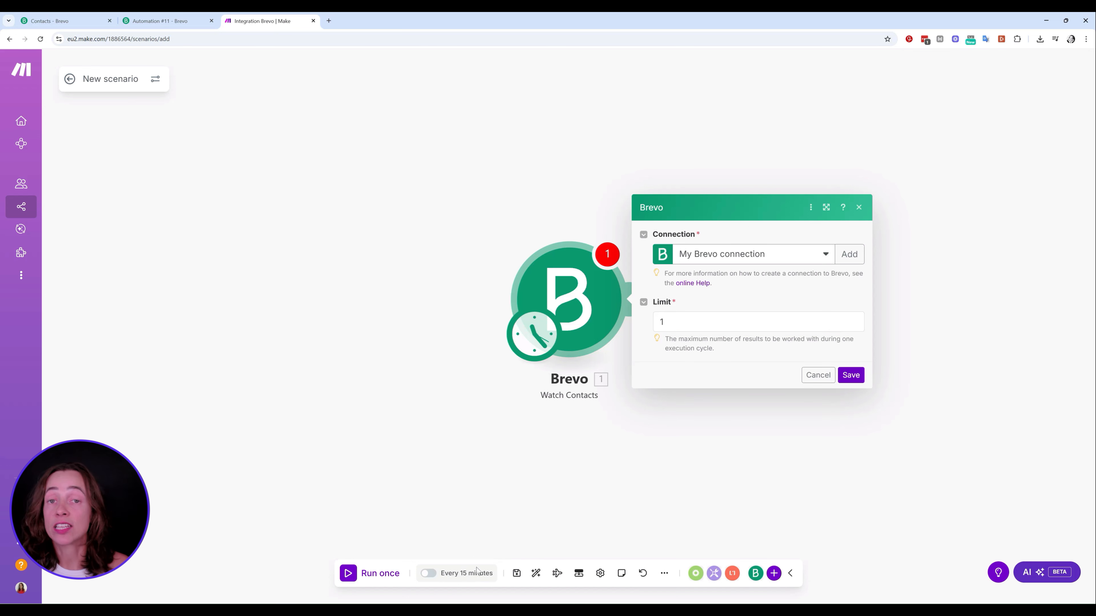
{"action": "left_click", "coordinate": [851, 375]}
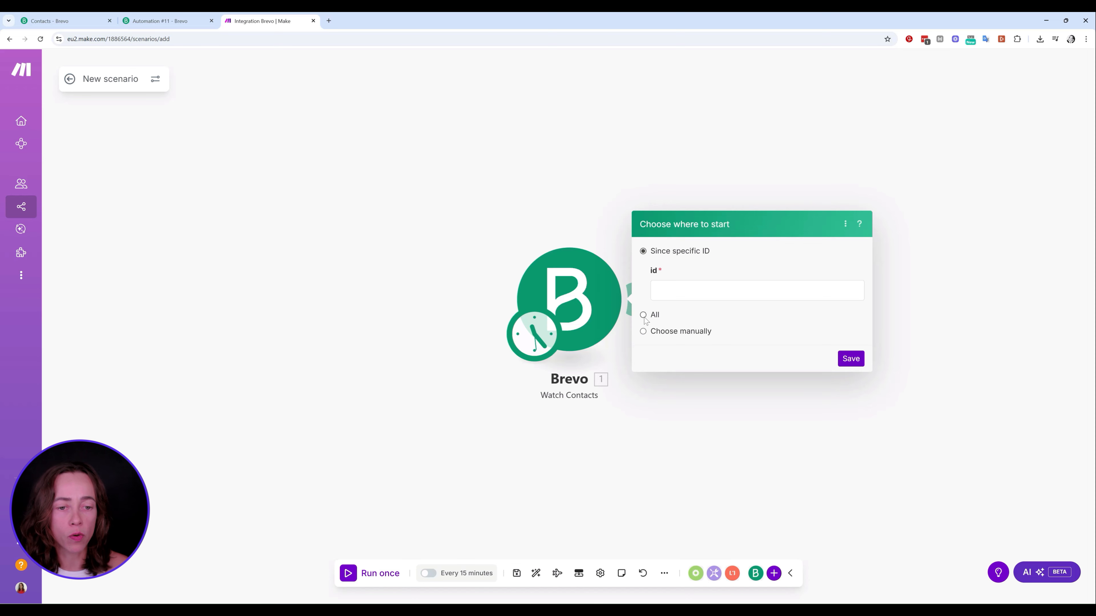
Set Watch Contacts to start from All contacts and confirm
{"action": "left_click", "coordinate": [656, 314]}
{"action": "left_click", "coordinate": [848, 309]}
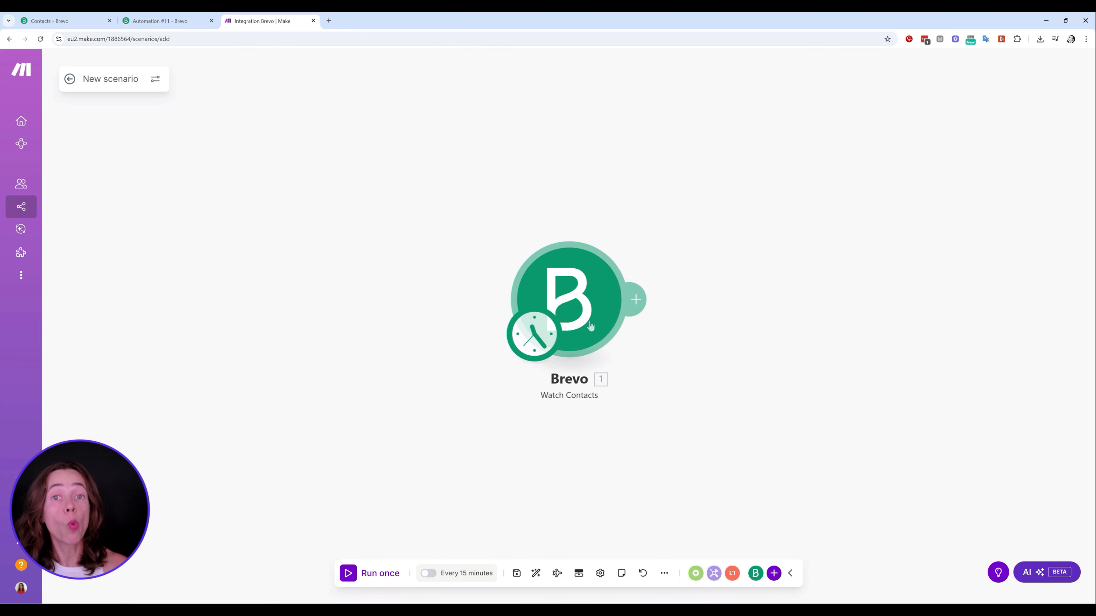
{"action": "left_click", "coordinate": [89, 16]}
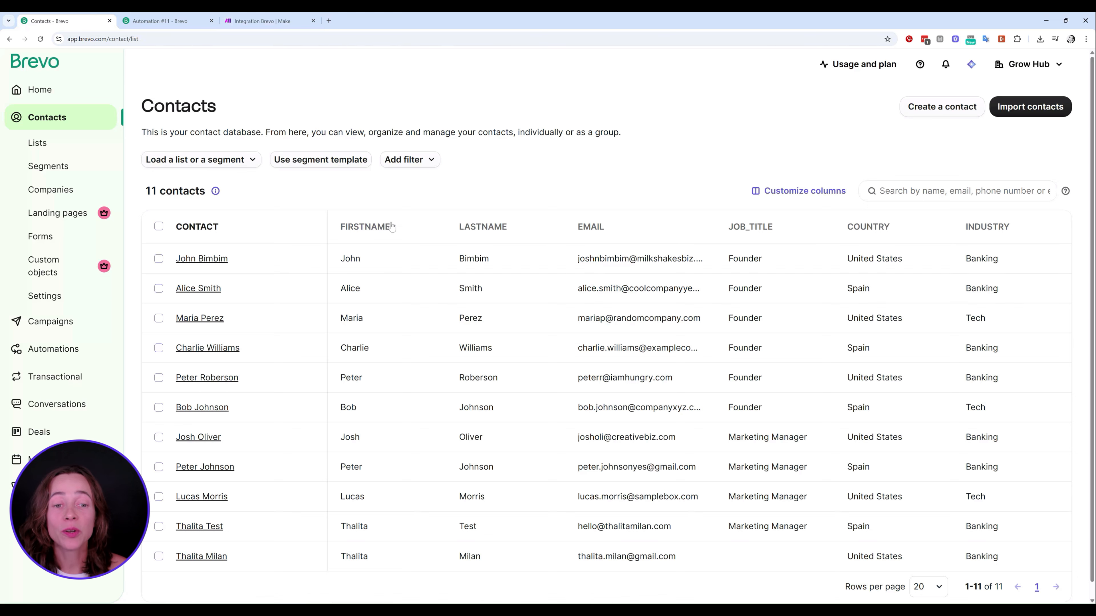
{"action": "scroll", "coordinate": [302, 235], "scroll_direction": "down", "scroll_amount": 1}
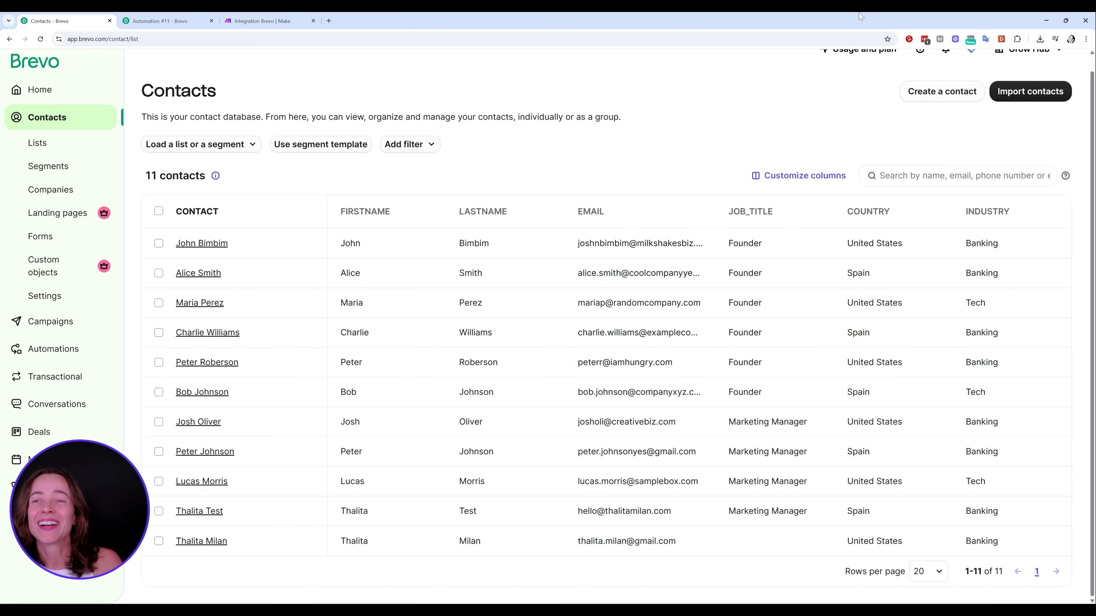
{"action": "left_click", "coordinate": [266, 21]}
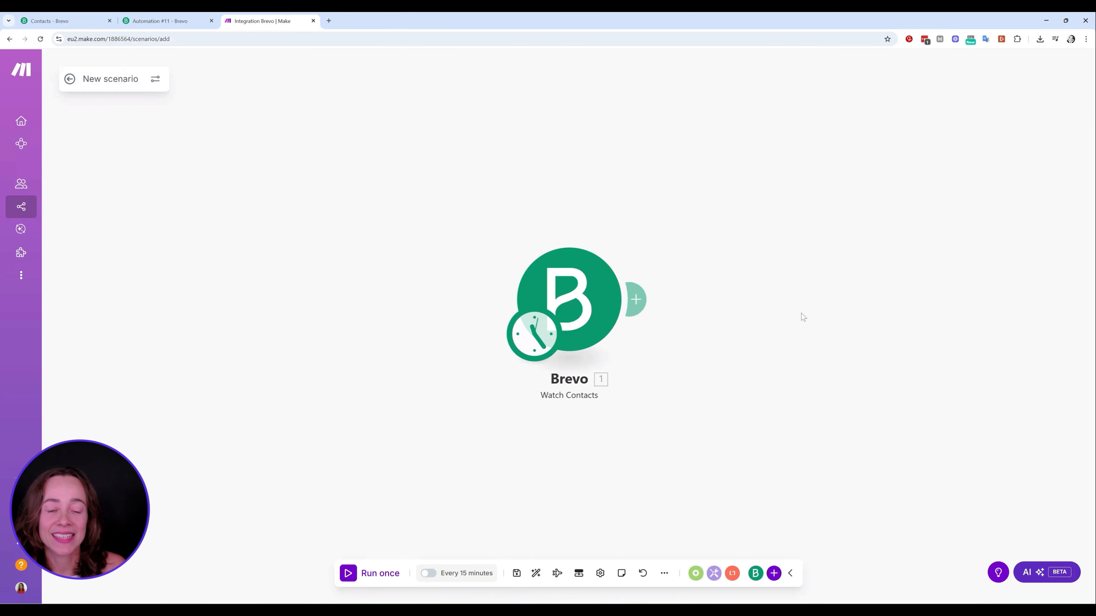
Add an OpenAI Create a model response module after the Brevo trigger
{"action": "left_click", "coordinate": [637, 299]}
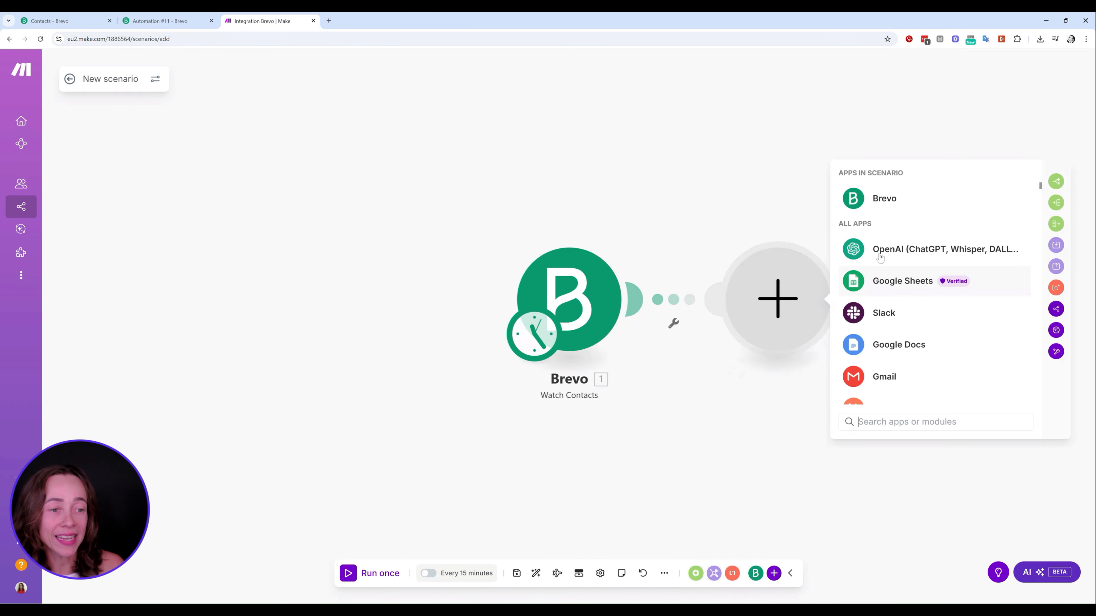
{"action": "left_click", "coordinate": [902, 252]}
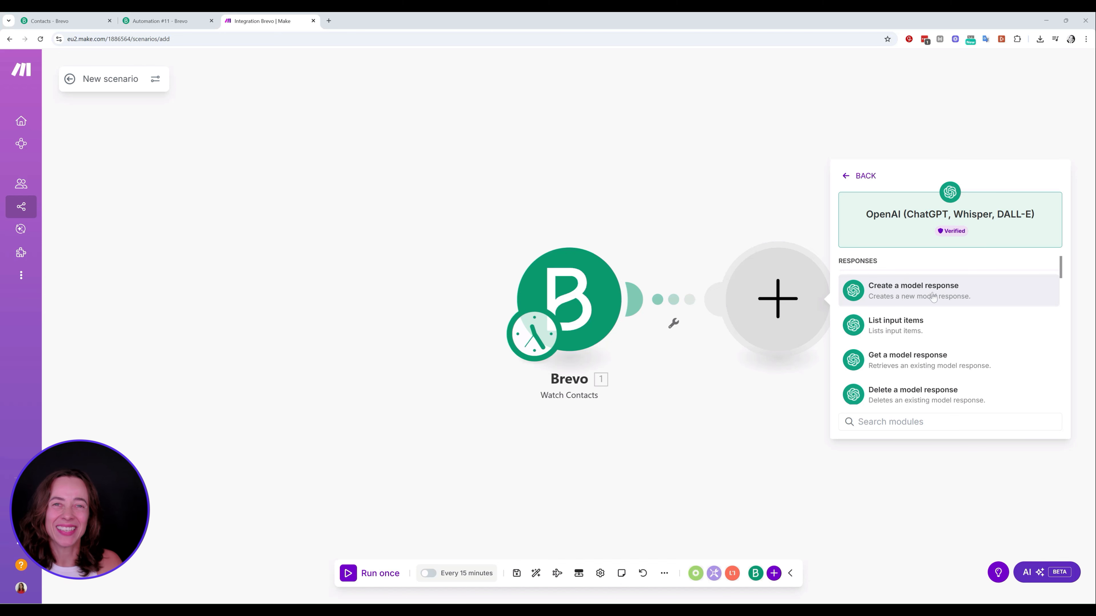
{"action": "scroll", "coordinate": [936, 296], "scroll_direction": "down", "scroll_amount": 2}
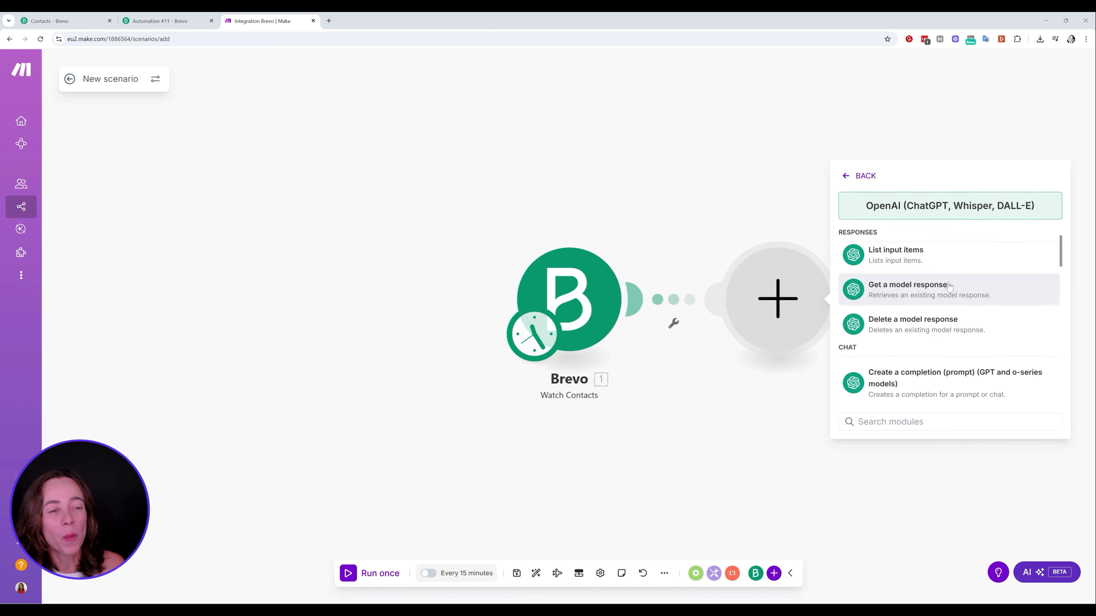
{"action": "scroll", "coordinate": [948, 286], "scroll_direction": "down", "scroll_amount": 5}
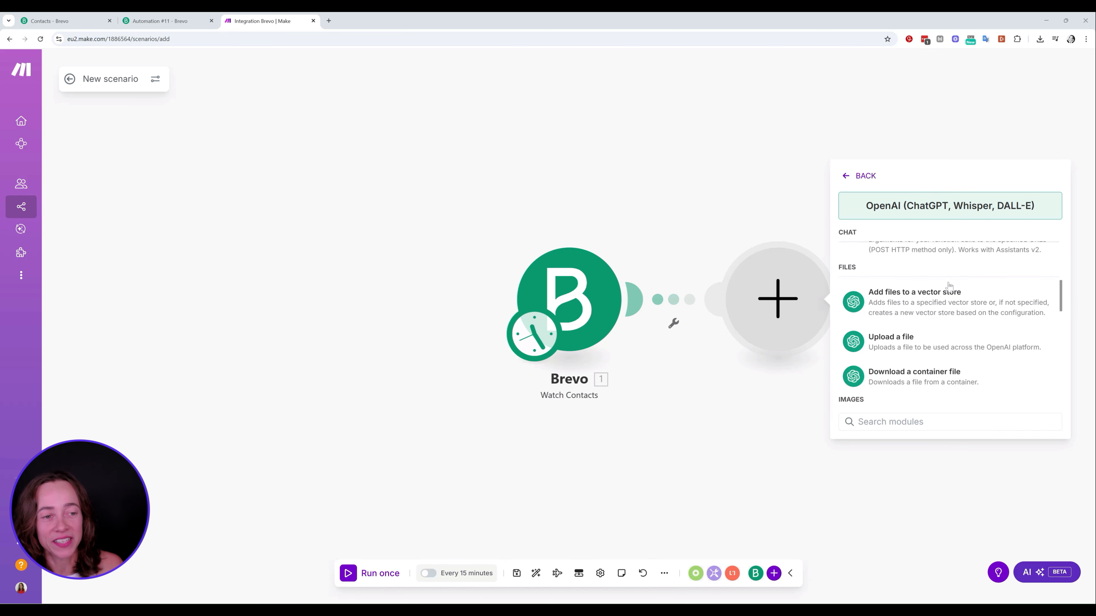
{"action": "scroll", "coordinate": [949, 287], "scroll_direction": "up", "scroll_amount": 8}
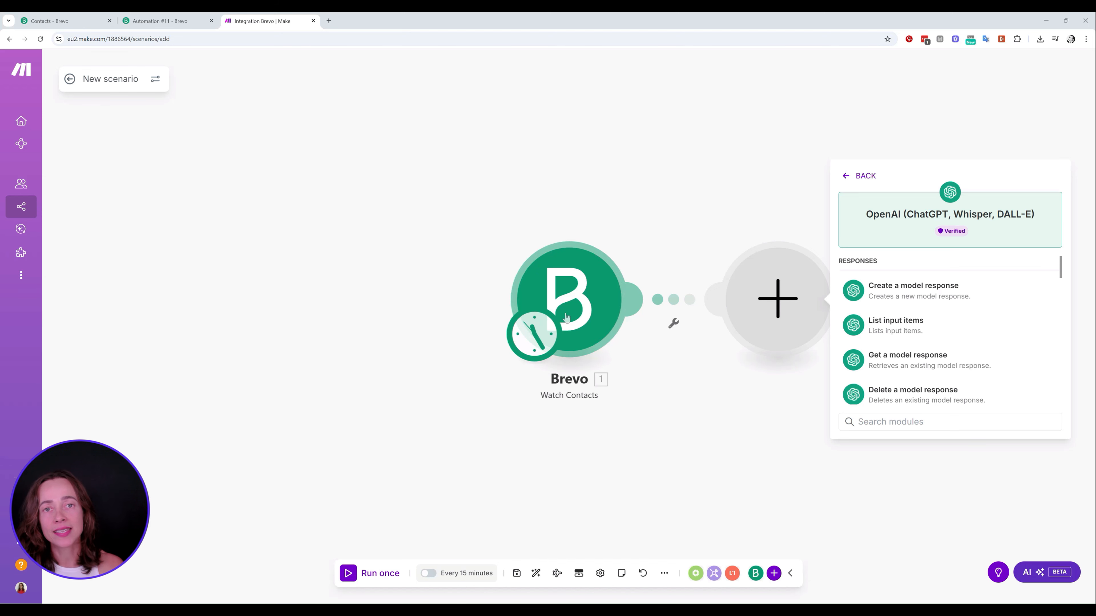
{"action": "left_click", "coordinate": [959, 286]}
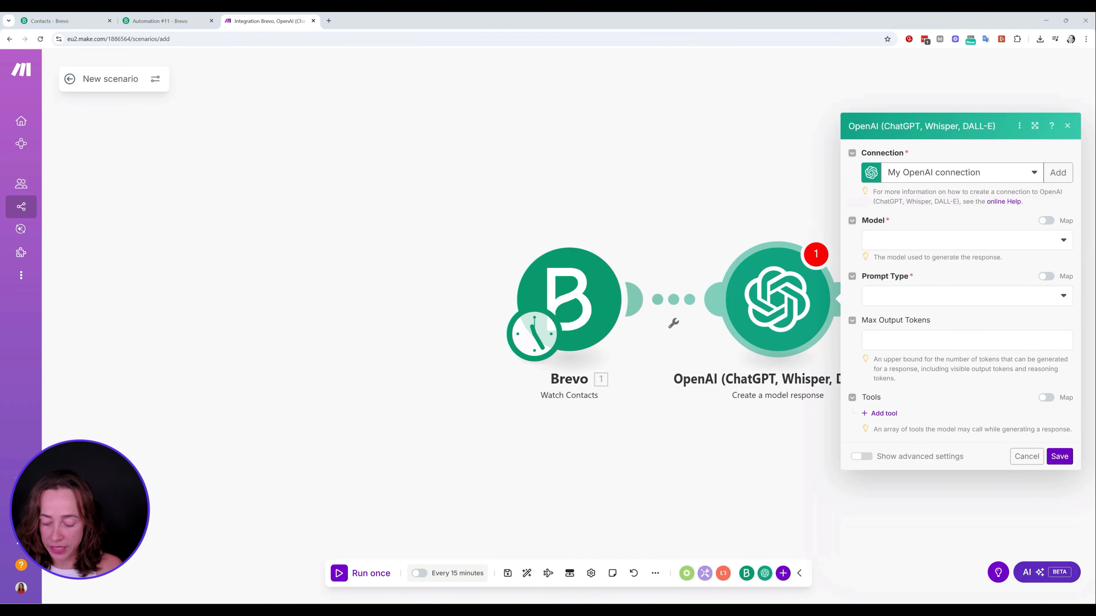
Set Prompt Type to Text prompt and paste the lead-qualification prompt mapping Brevo contact fields
{"action": "left_click", "coordinate": [949, 296]}
{"action": "left_click", "coordinate": [912, 314]}
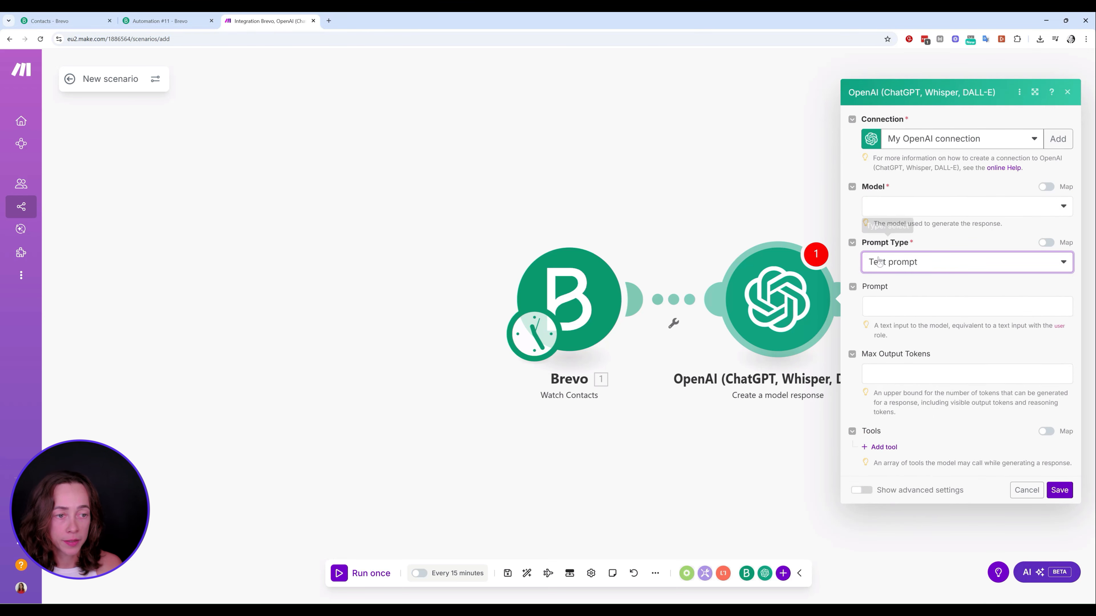
{"action": "left_click", "coordinate": [884, 304]}
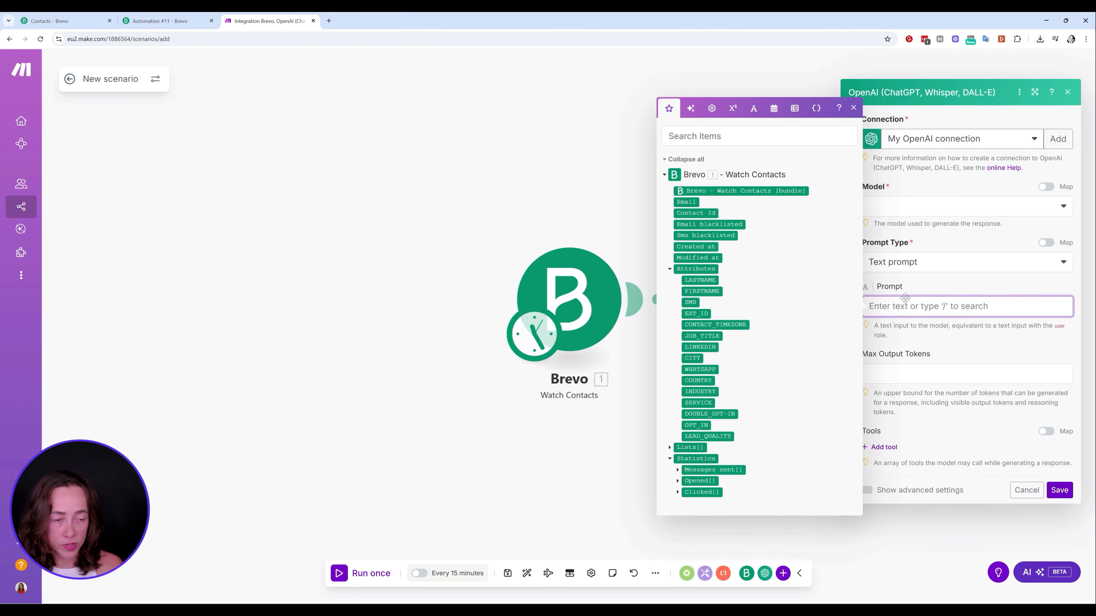
{"action": "key", "text": "ctrl+v"}
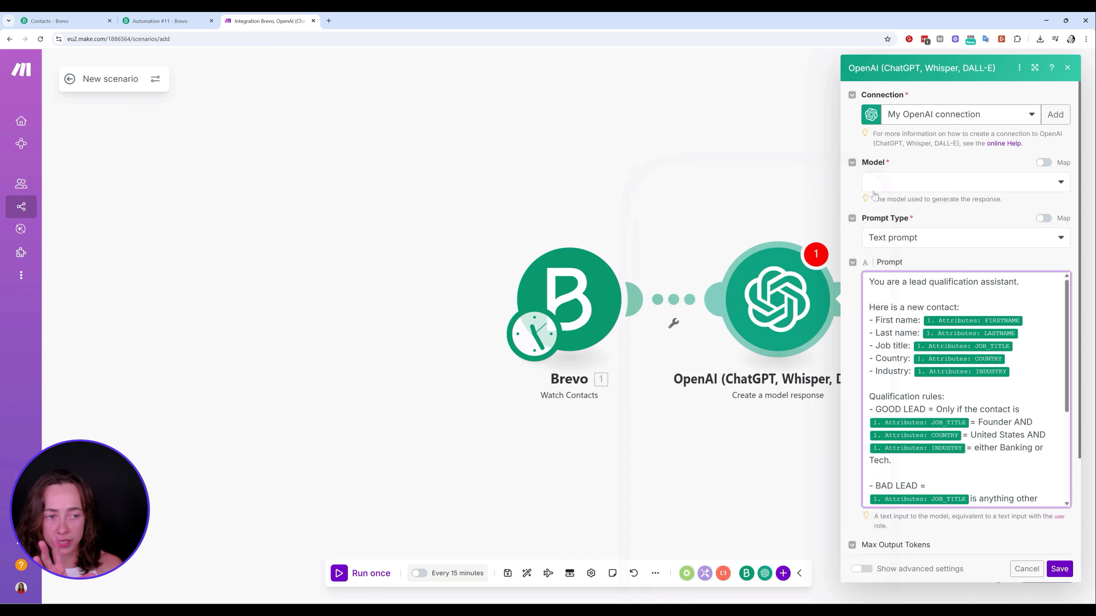
{"action": "left_click", "coordinate": [853, 190]}
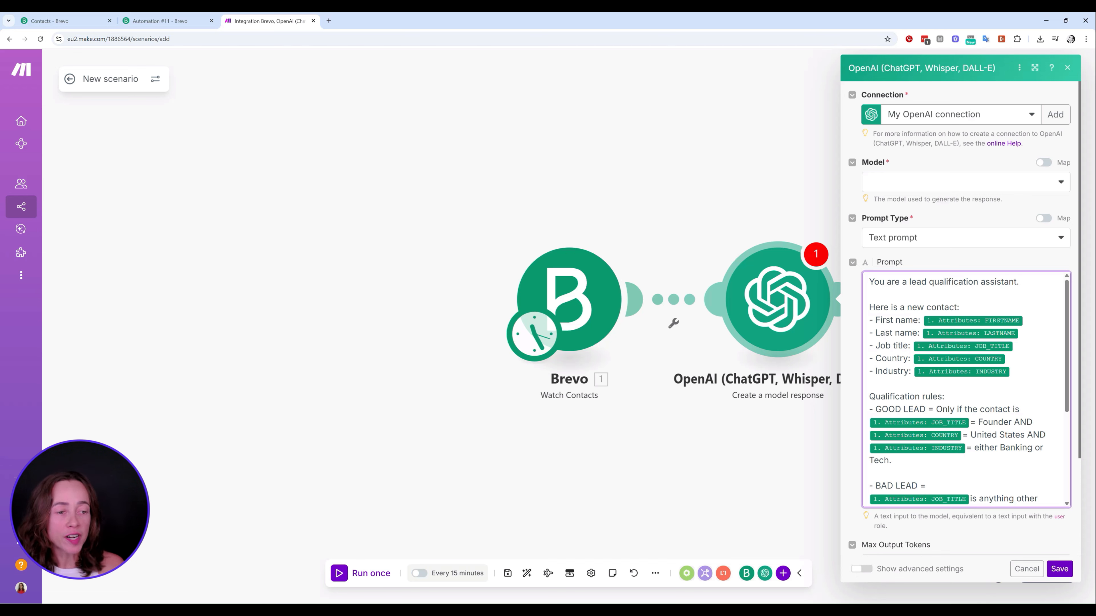
{"action": "left_click", "coordinate": [976, 323]}
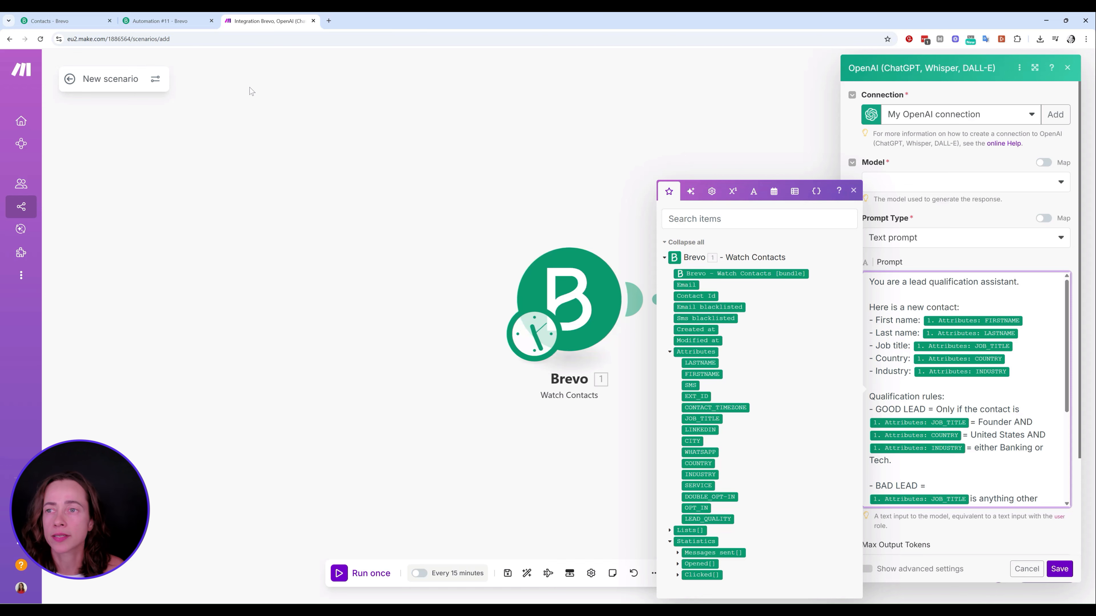
Leave the Brevo contact list and return to the Make scenario tab with Ctrl+3
{"action": "left_click", "coordinate": [106, 22]}
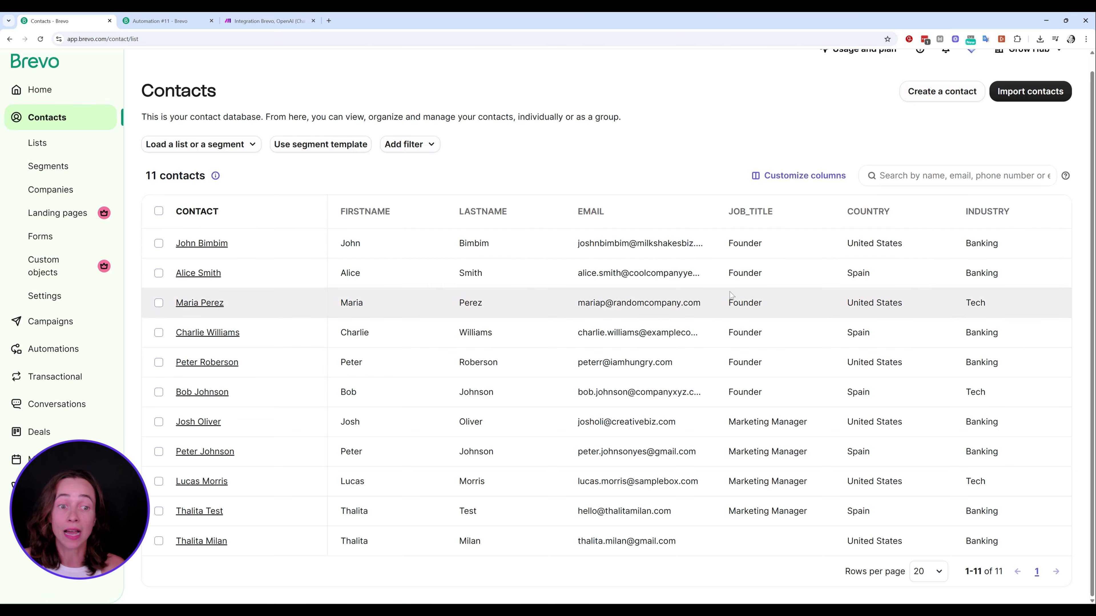
{"action": "key", "text": "ctrl+3"}
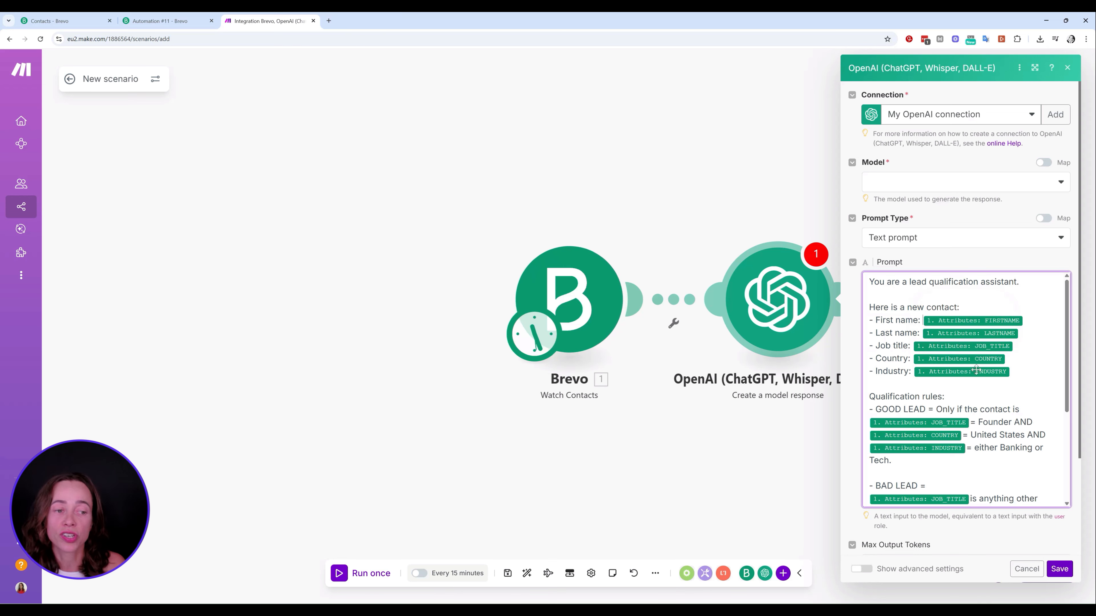
Scroll through the OpenAI prompt to review its GOOD, OKAY and BAD LEAD rules, then return to the top
{"action": "scroll", "coordinate": [1003, 355], "scroll_direction": "down", "scroll_amount": 1}
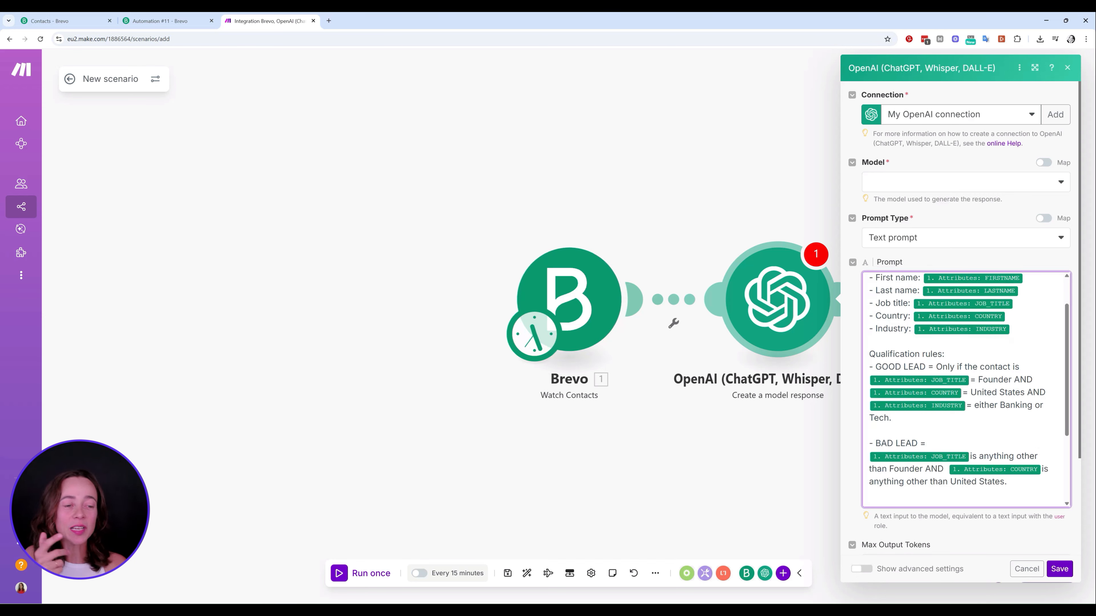
{"action": "scroll", "coordinate": [969, 391], "scroll_direction": "down", "scroll_amount": 1}
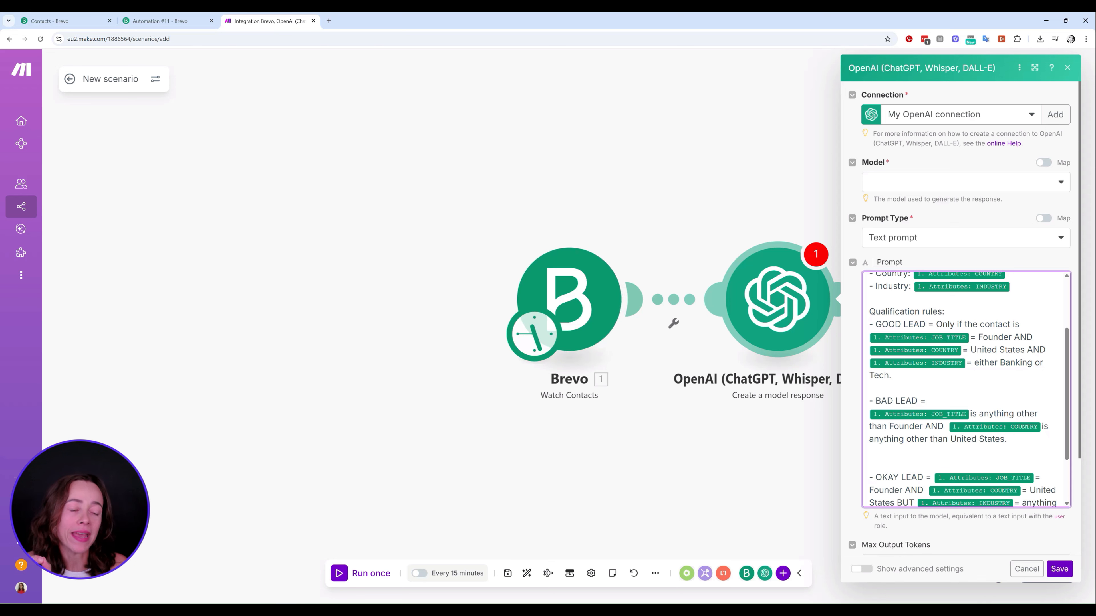
{"action": "scroll", "coordinate": [966, 389], "scroll_direction": "down", "scroll_amount": 1}
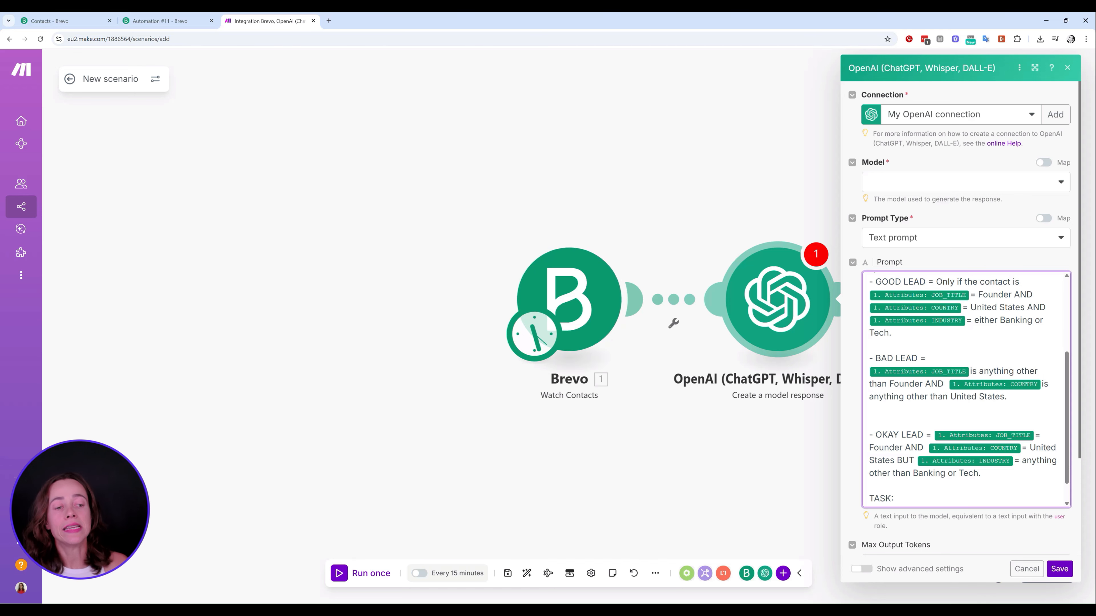
{"action": "scroll", "coordinate": [903, 441], "scroll_direction": "down", "scroll_amount": 1}
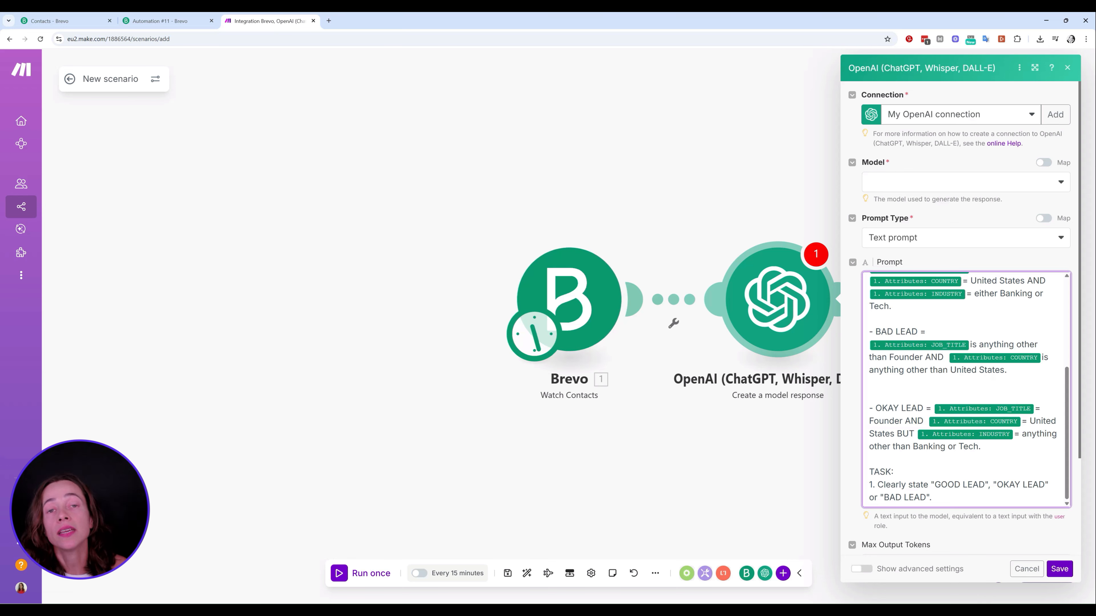
{"action": "scroll", "coordinate": [1021, 424], "scroll_direction": "down", "scroll_amount": 1}
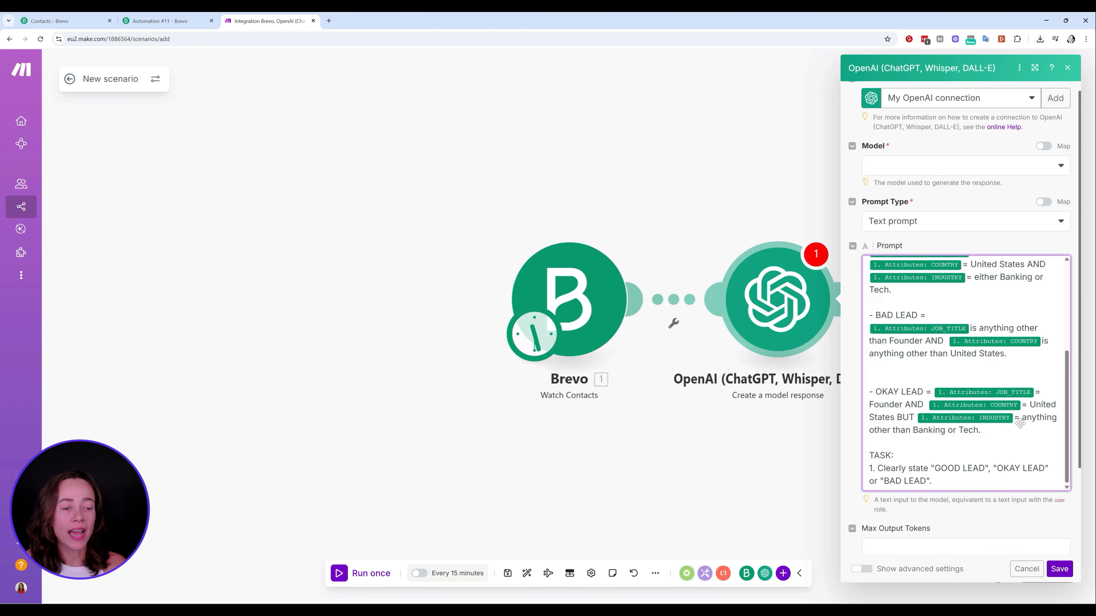
{"action": "scroll", "coordinate": [1020, 424], "scroll_direction": "up", "scroll_amount": 2}
{"action": "scroll", "coordinate": [969, 348], "scroll_direction": "down", "scroll_amount": 1}
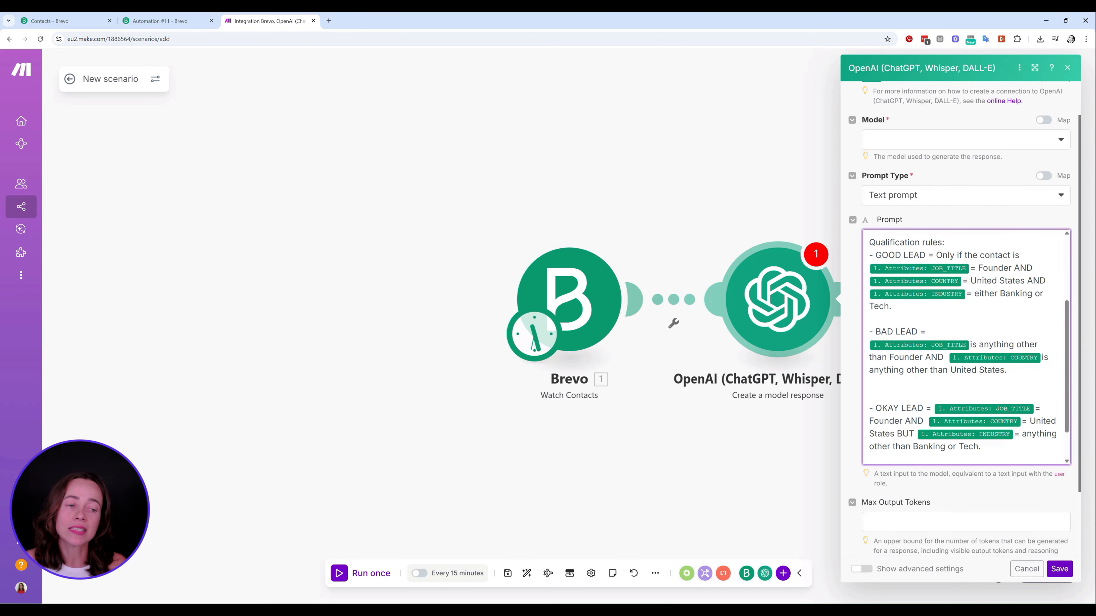
{"action": "scroll", "coordinate": [966, 345], "scroll_direction": "down", "scroll_amount": 1}
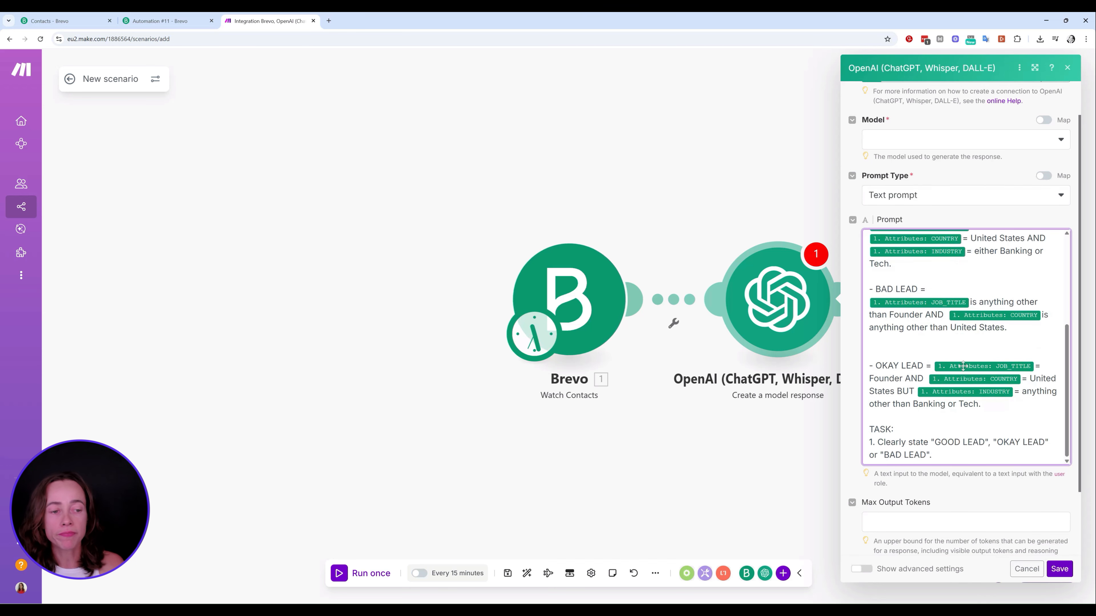
{"action": "scroll", "coordinate": [966, 345], "scroll_direction": "down", "scroll_amount": 1}
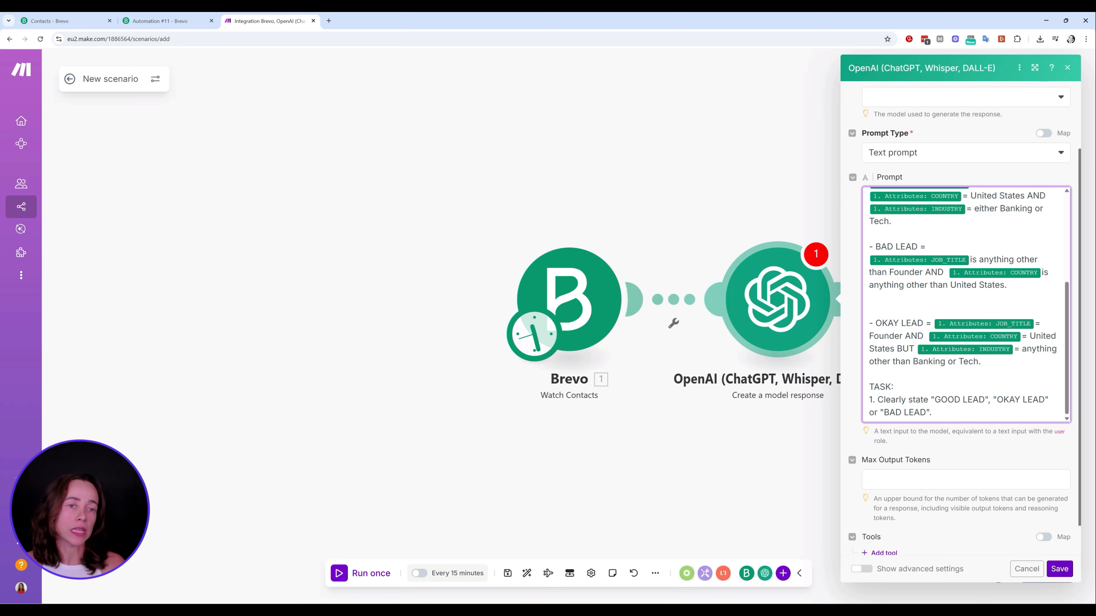
{"action": "scroll", "coordinate": [936, 190], "scroll_direction": "up", "scroll_amount": 8}
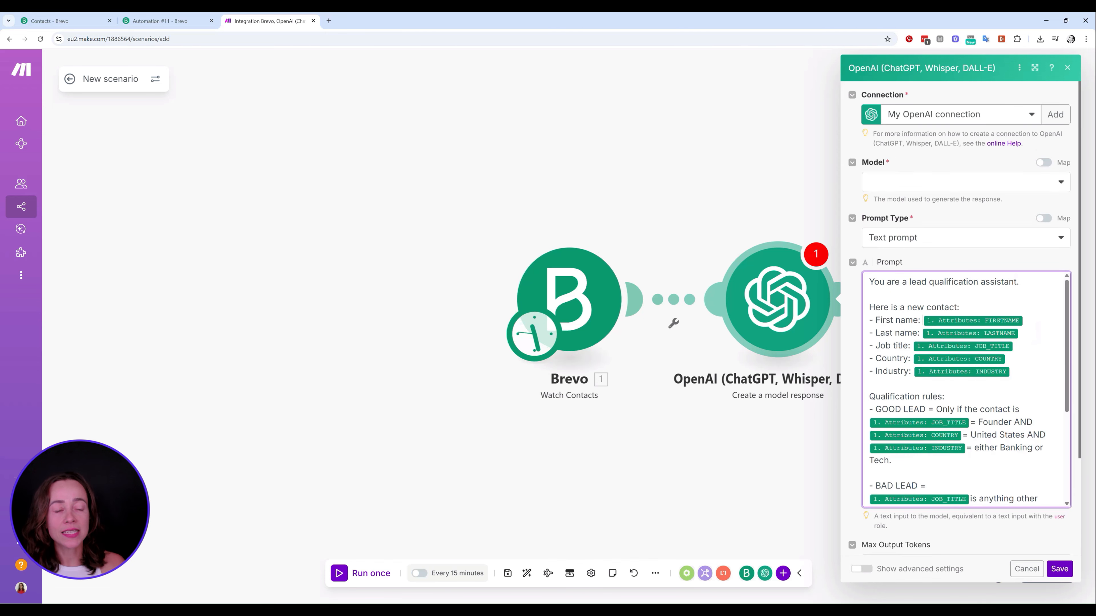
Set the OpenAI module's model to o4-mini and save its settings
{"action": "left_click", "coordinate": [936, 189]}
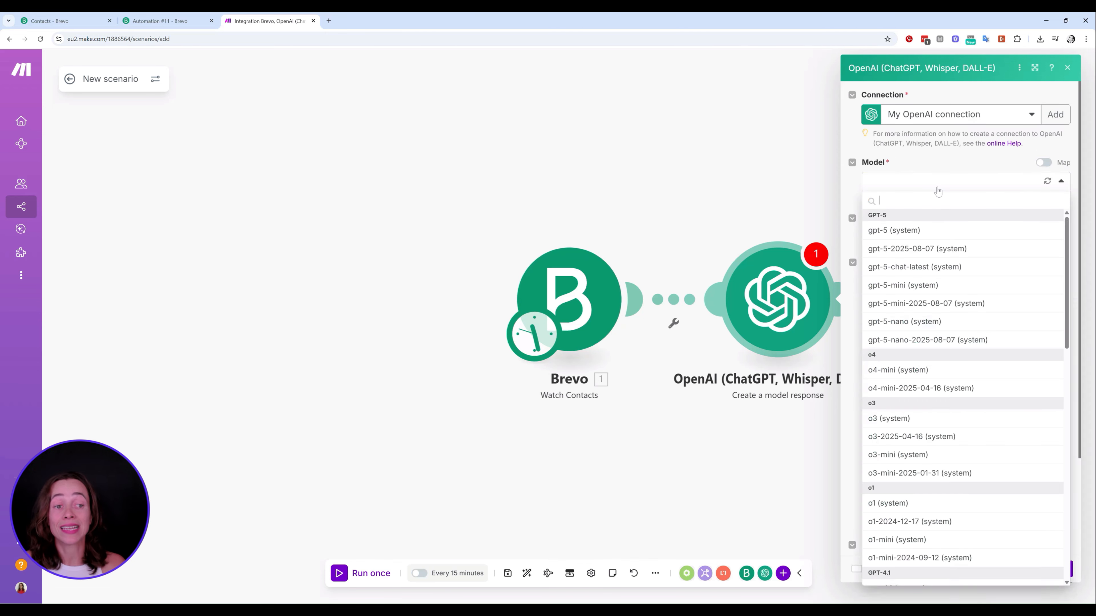
{"action": "left_click", "coordinate": [925, 377]}
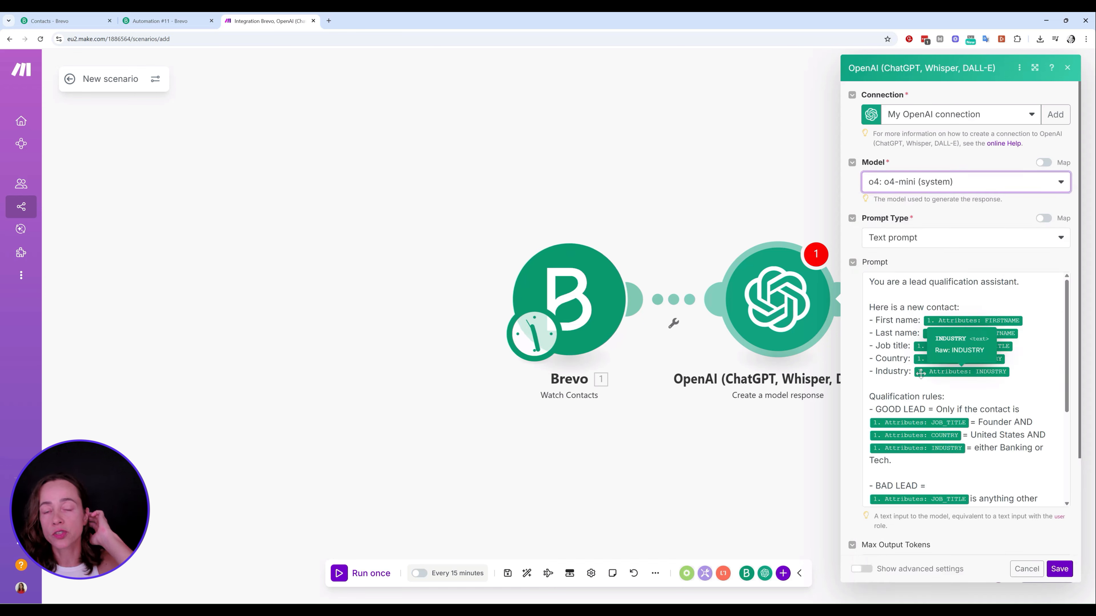
{"action": "scroll", "coordinate": [949, 372], "scroll_direction": "down", "scroll_amount": 10}
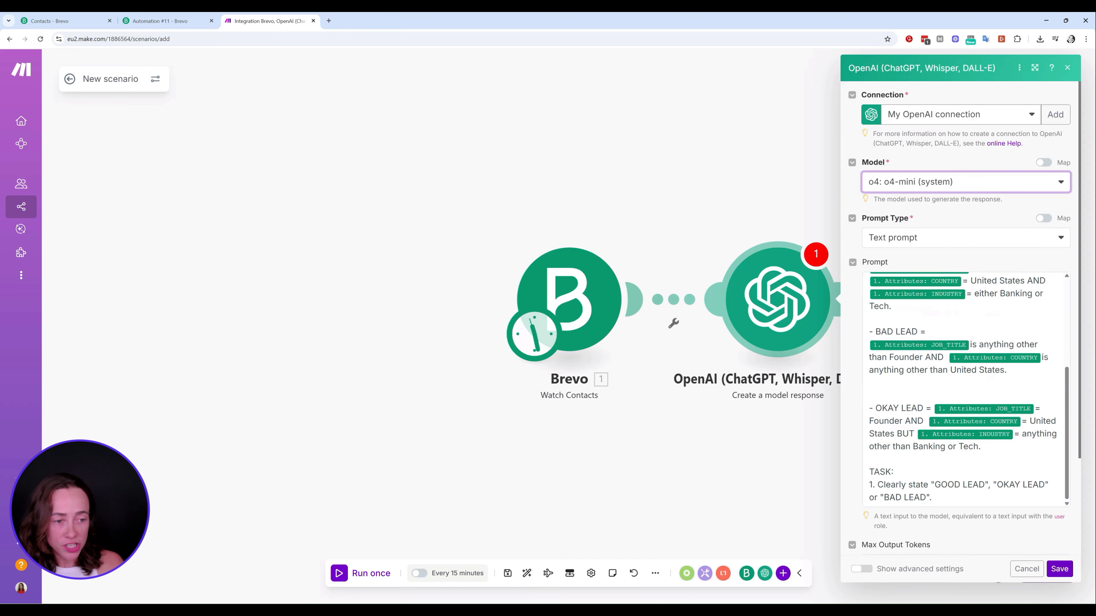
{"action": "left_click", "coordinate": [1059, 570]}
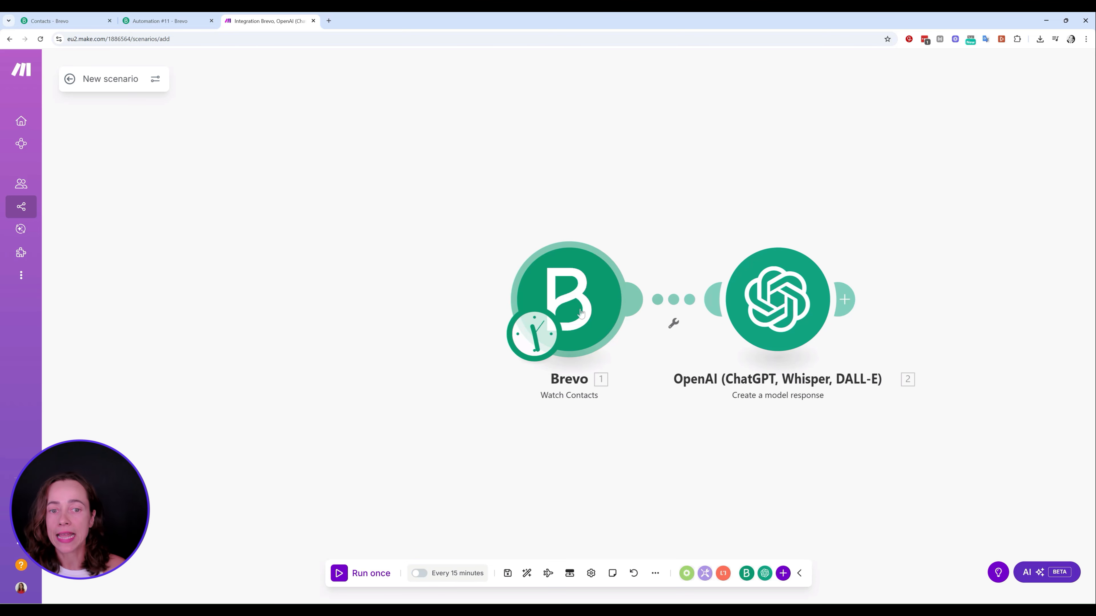
Run only the Brevo Watch Contacts trigger, inspect the returned contact's attributes, and close the results
{"action": "right_click", "coordinate": [597, 300]}
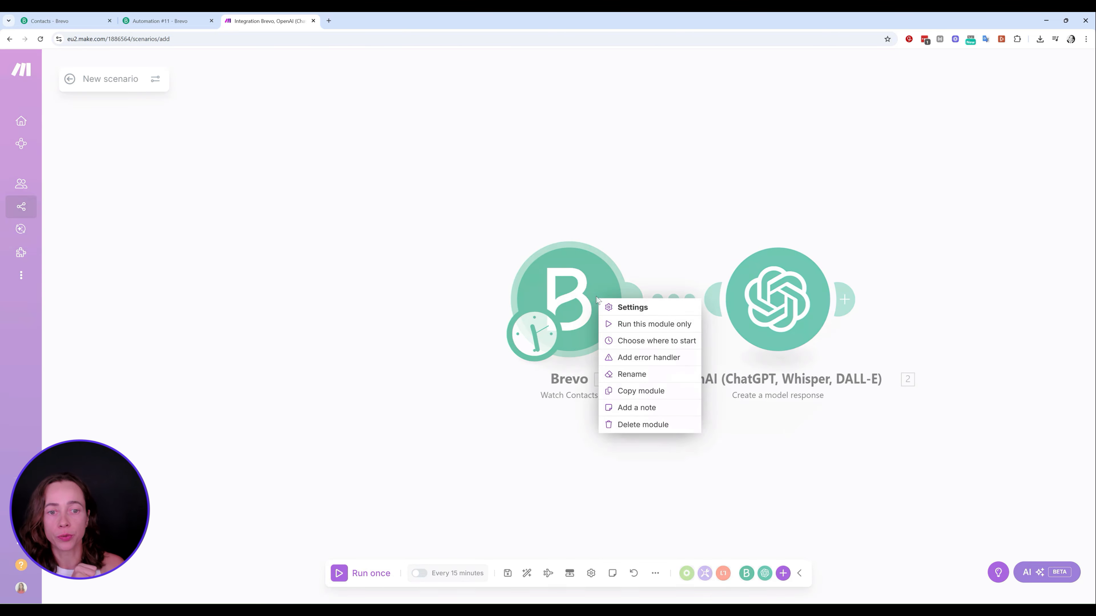
{"action": "left_click", "coordinate": [666, 330]}
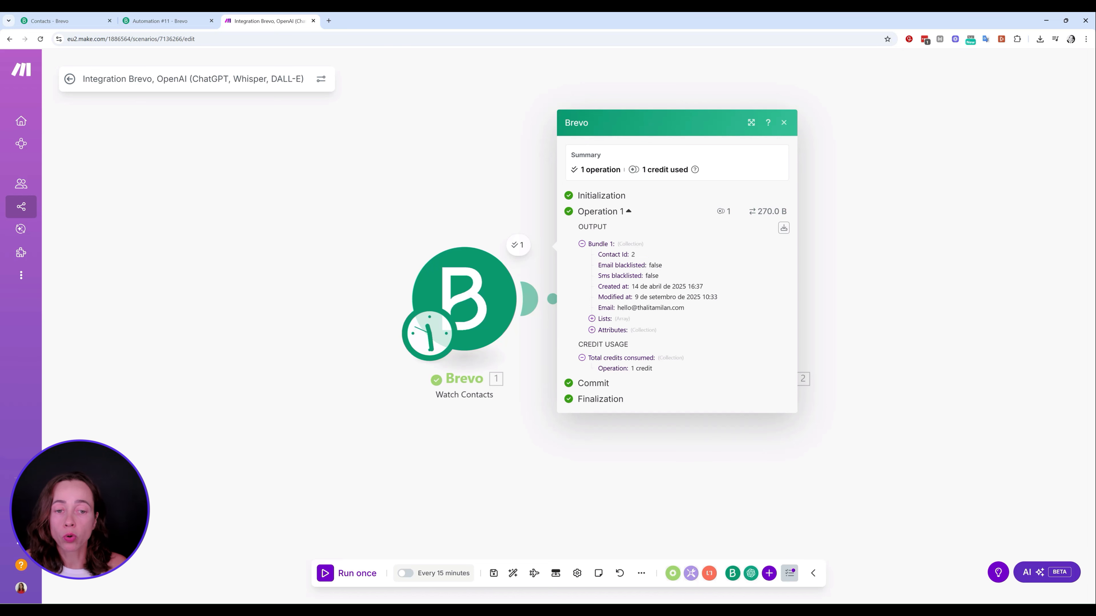
{"action": "left_click", "coordinate": [613, 330]}
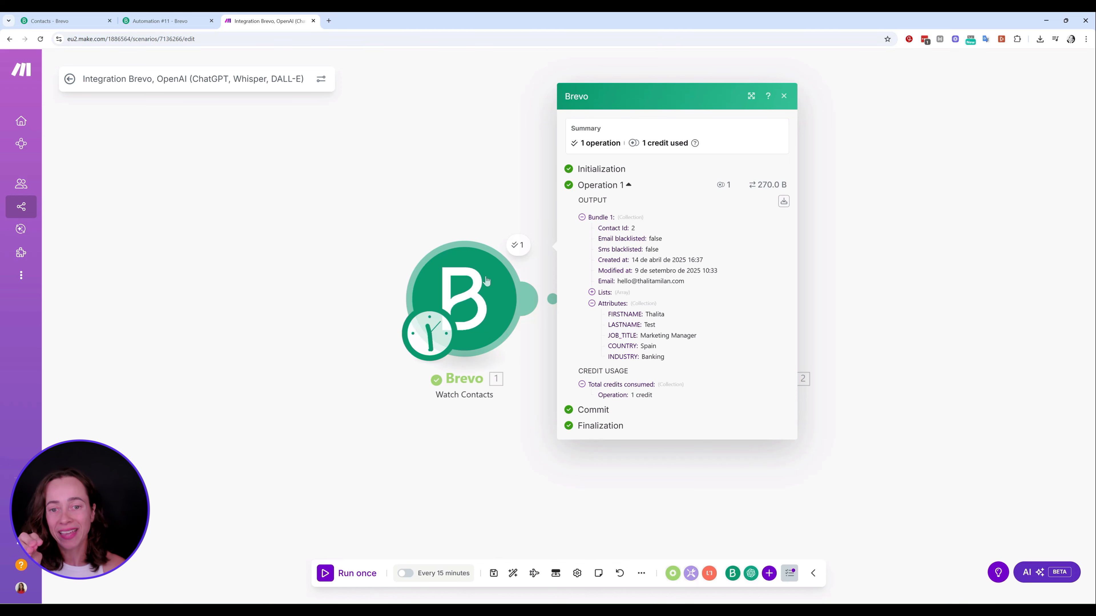
{"action": "left_click", "coordinate": [784, 96]}
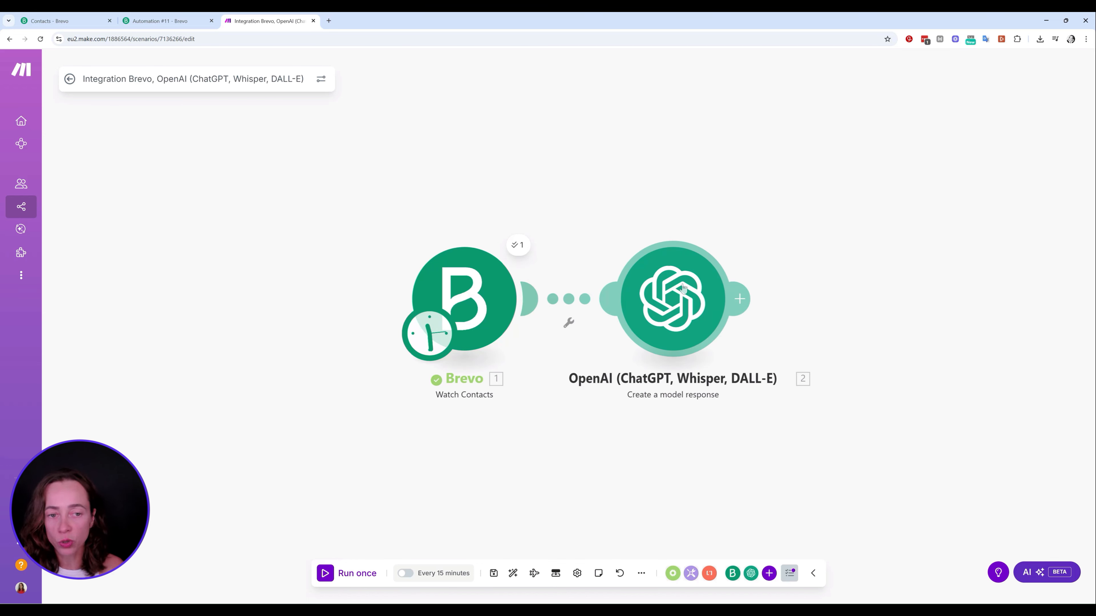
Test the OpenAI module alone with a sample Founder contact from United States in Tech
{"action": "right_click", "coordinate": [683, 313]}
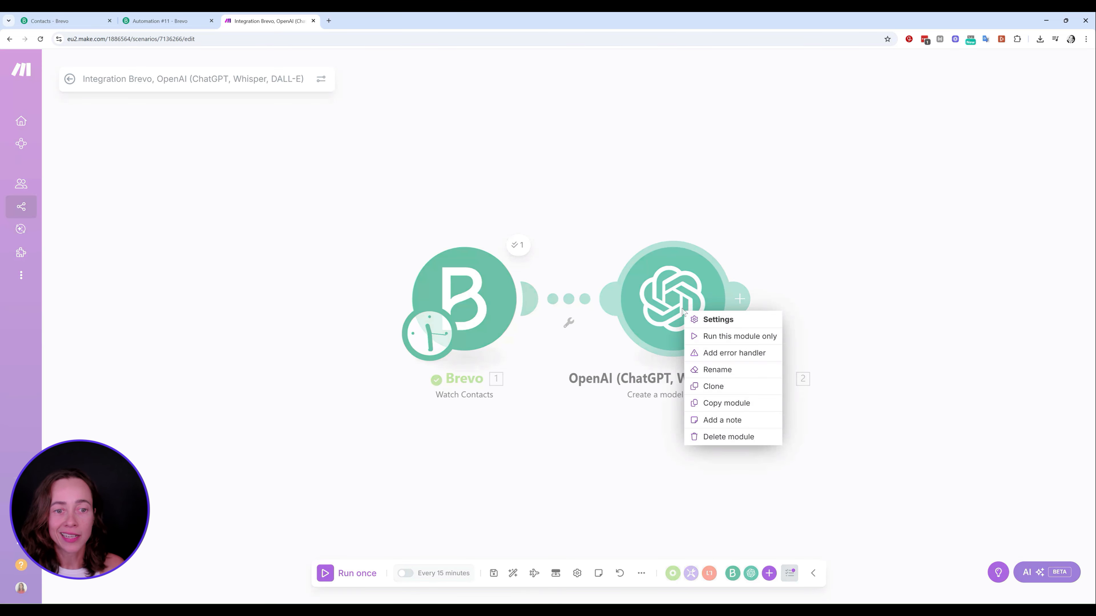
{"action": "left_click", "coordinate": [734, 337]}
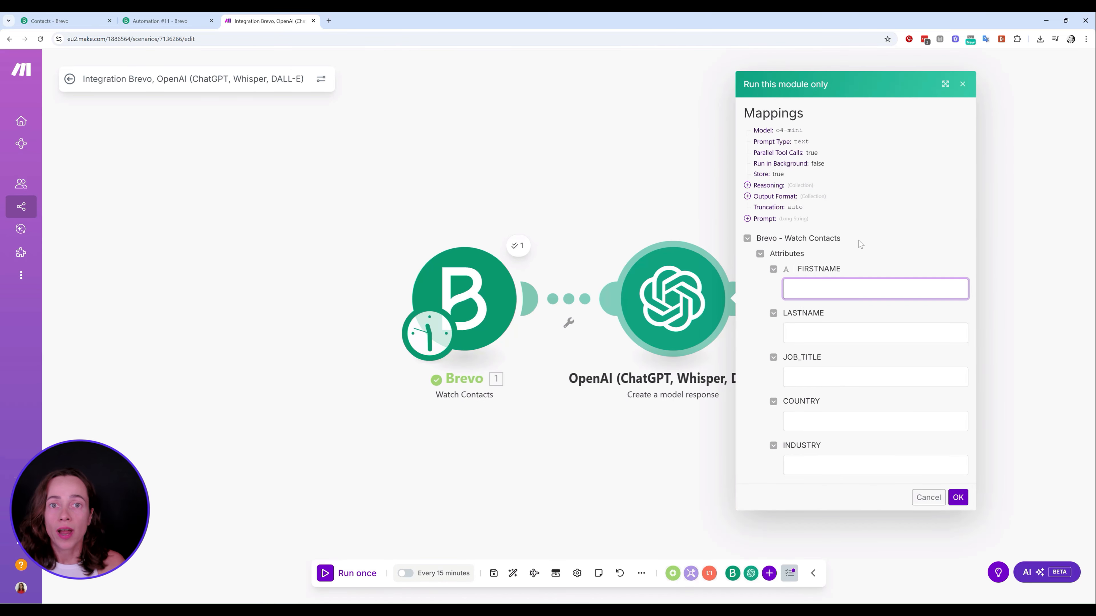
{"action": "type", "text": "Peter"}
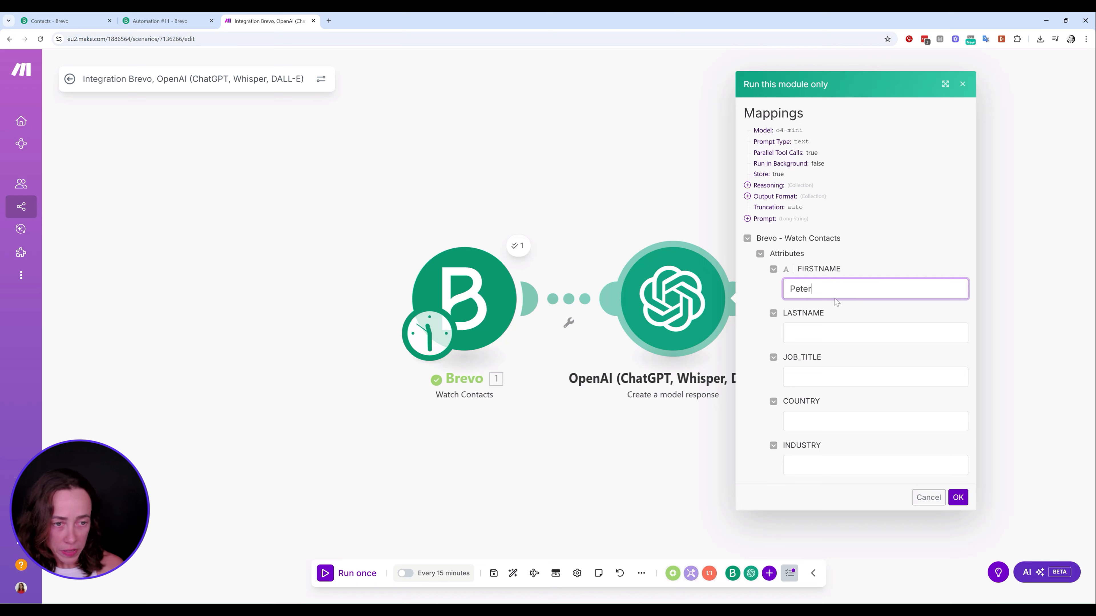
{"action": "key", "text": "Tab"}
{"action": "type", "text": "Example"}
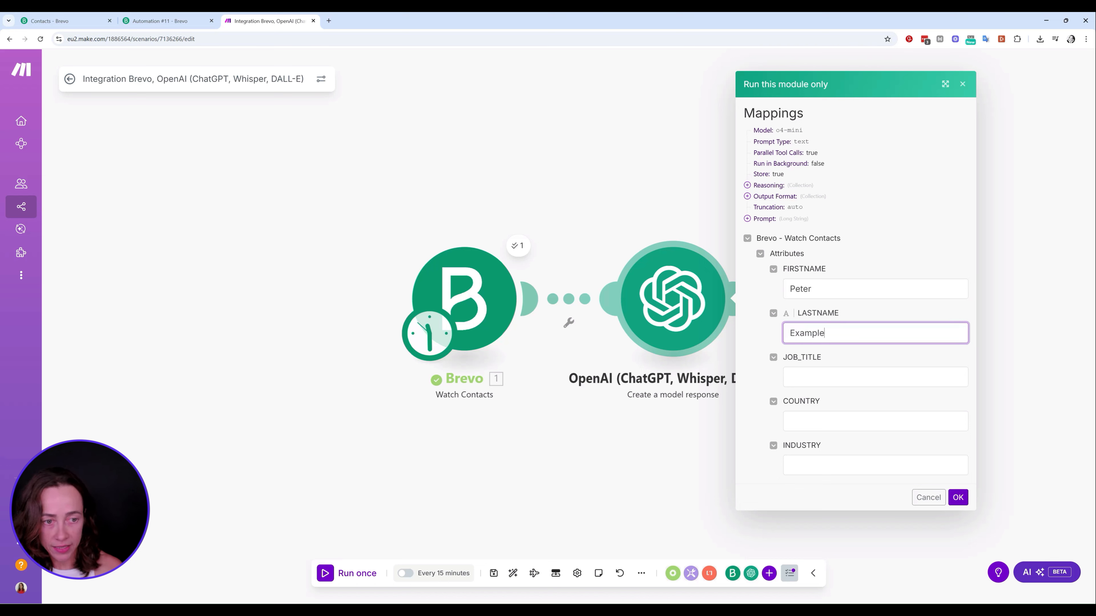
{"action": "key", "text": "Tab"}
{"action": "type", "text": "F"}
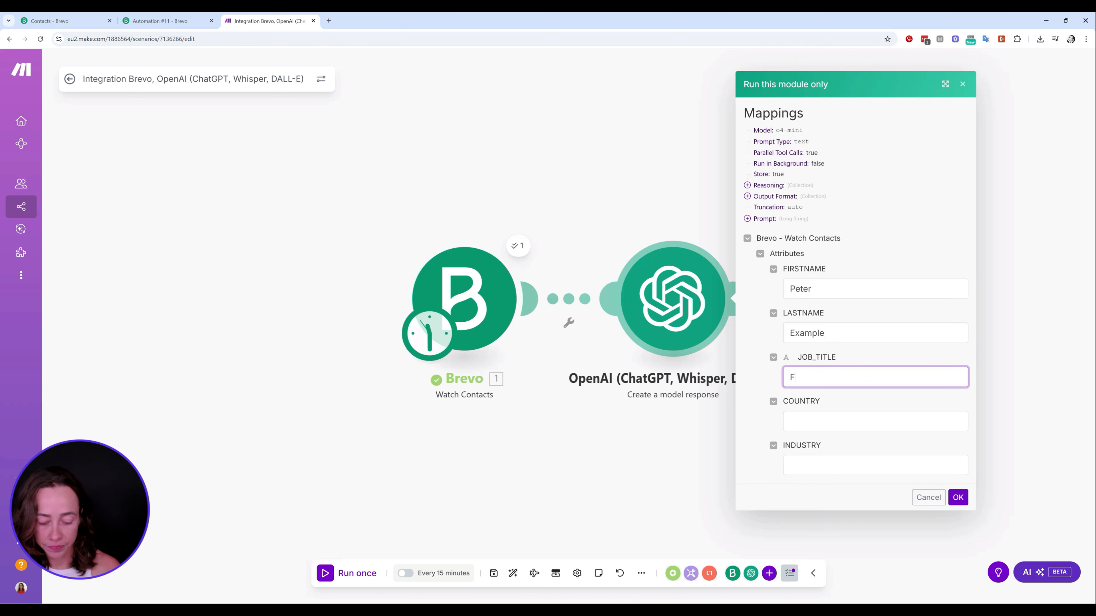
{"action": "type", "text": "ounder"}
{"action": "key", "text": "Tab"}
{"action": "type", "text": "U"}
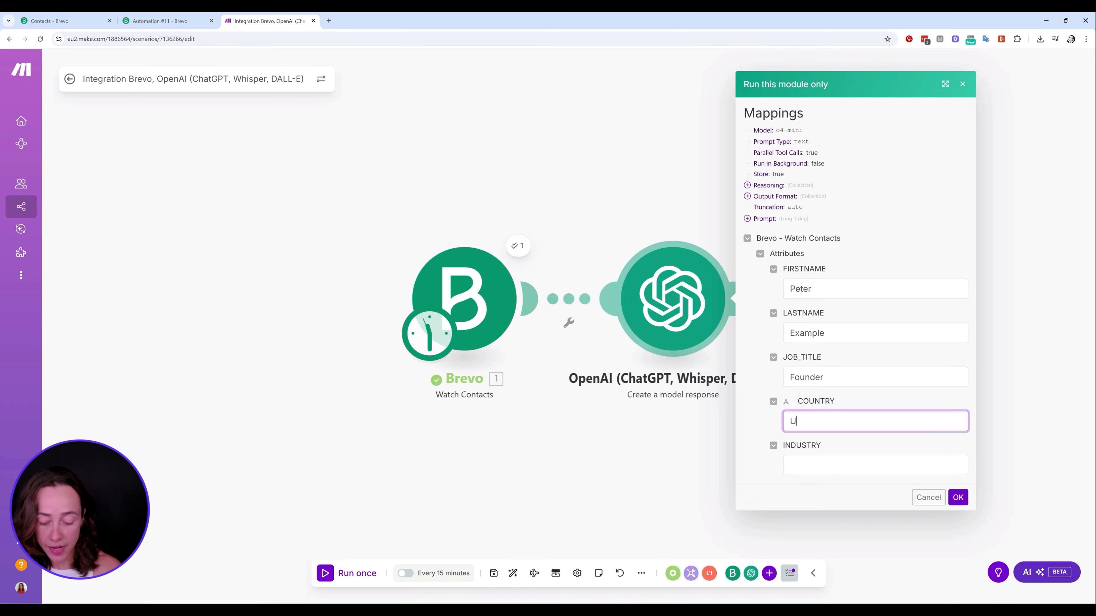
{"action": "type", "text": "nited States"}
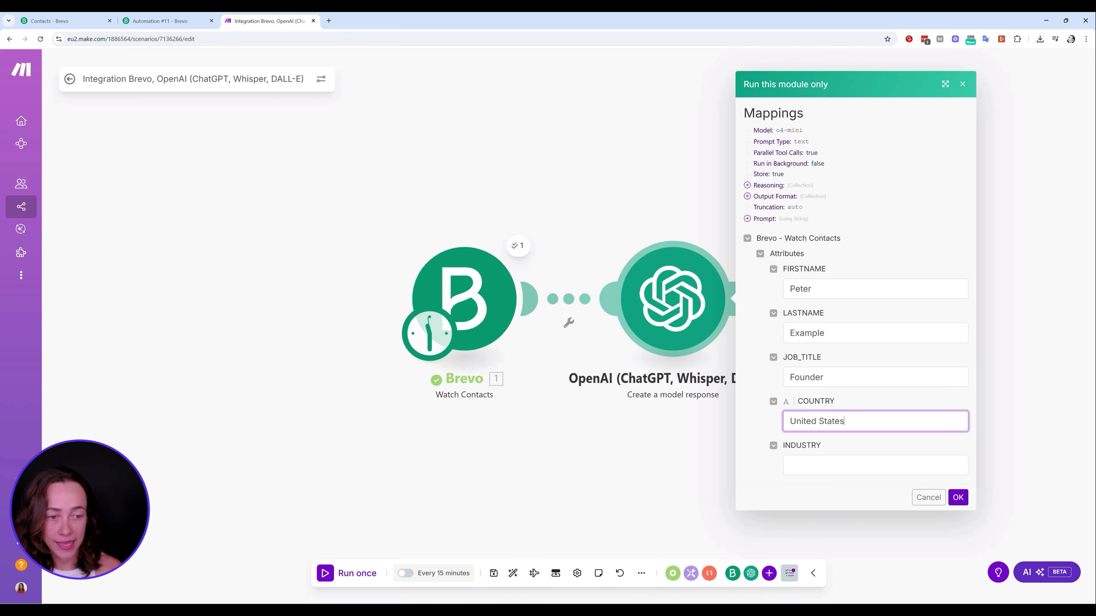
{"action": "key", "text": "Tab"}
{"action": "type", "text": "Tech"}
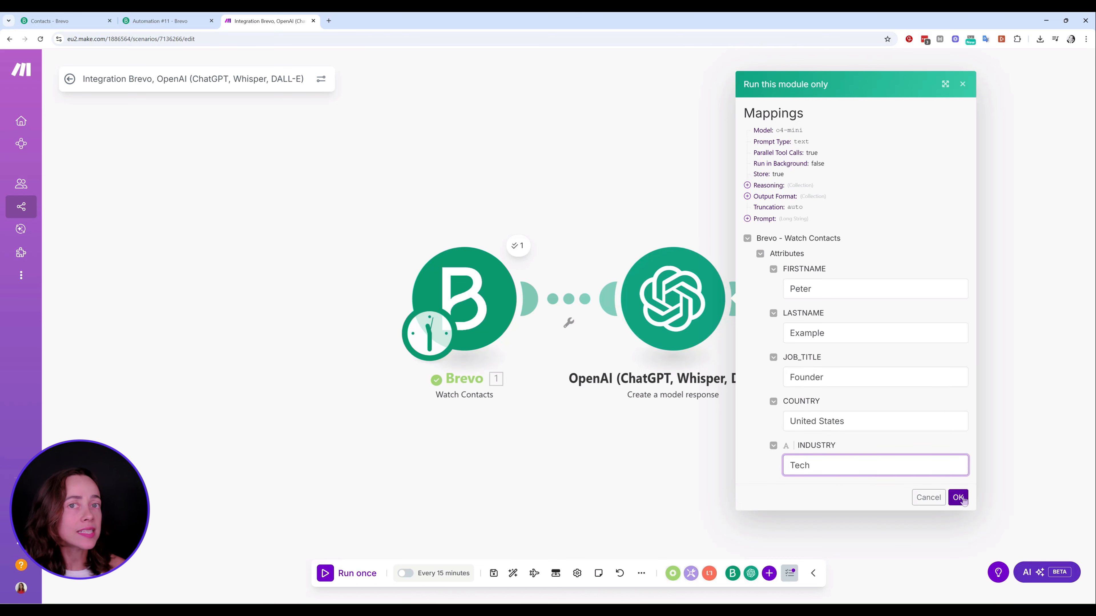
{"action": "left_click", "coordinate": [958, 497]}
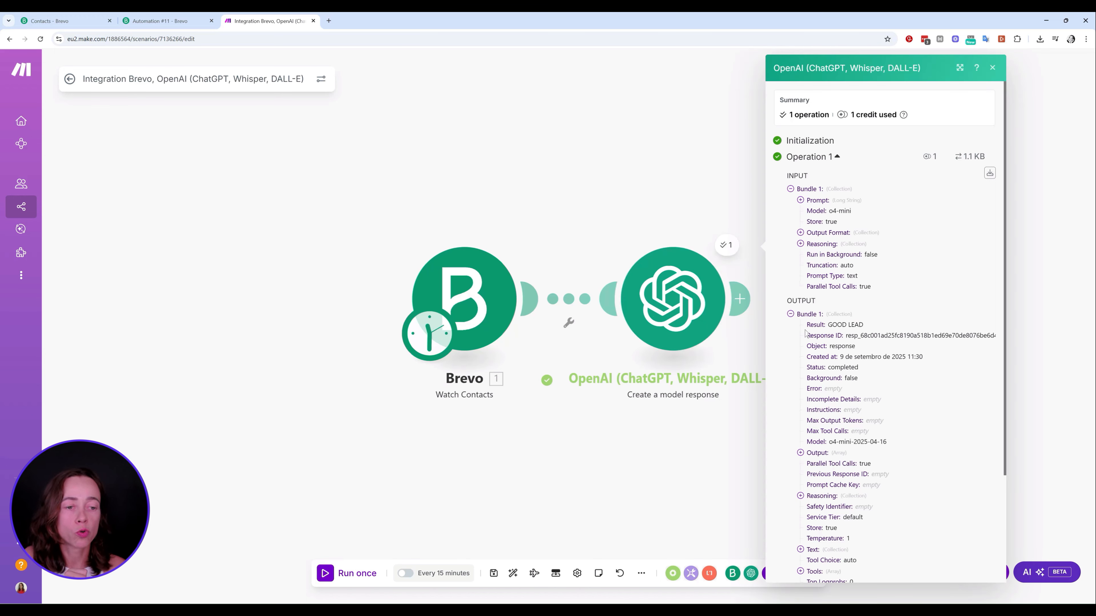
Check the GOOD LEAD result and close the OpenAI output
{"action": "left_click_drag", "start_coordinate": [810, 324], "coordinate": [863, 326]}
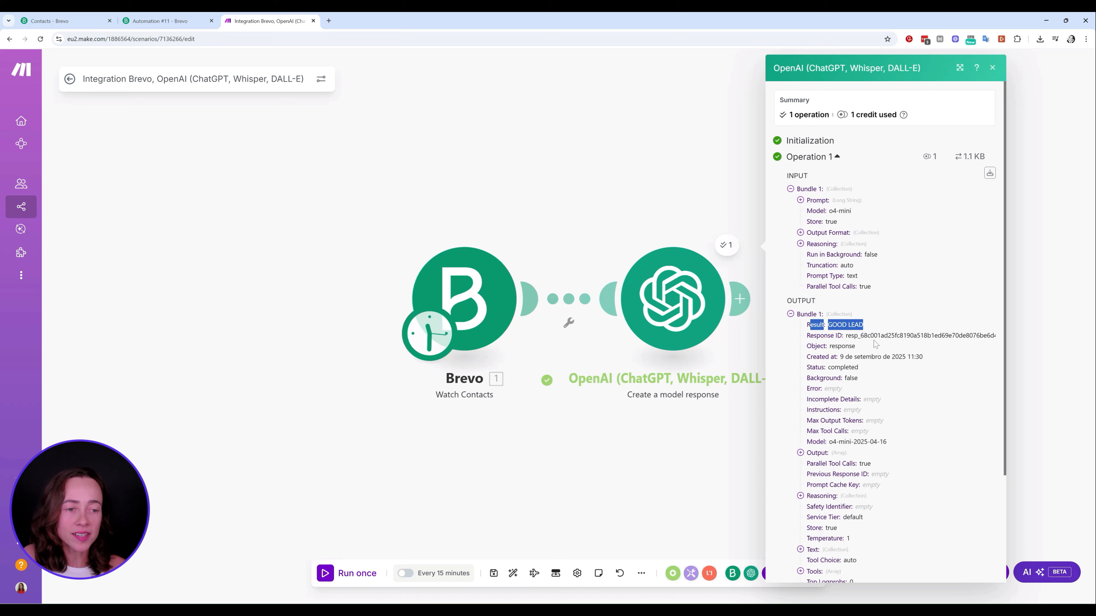
{"action": "left_click", "coordinate": [873, 327]}
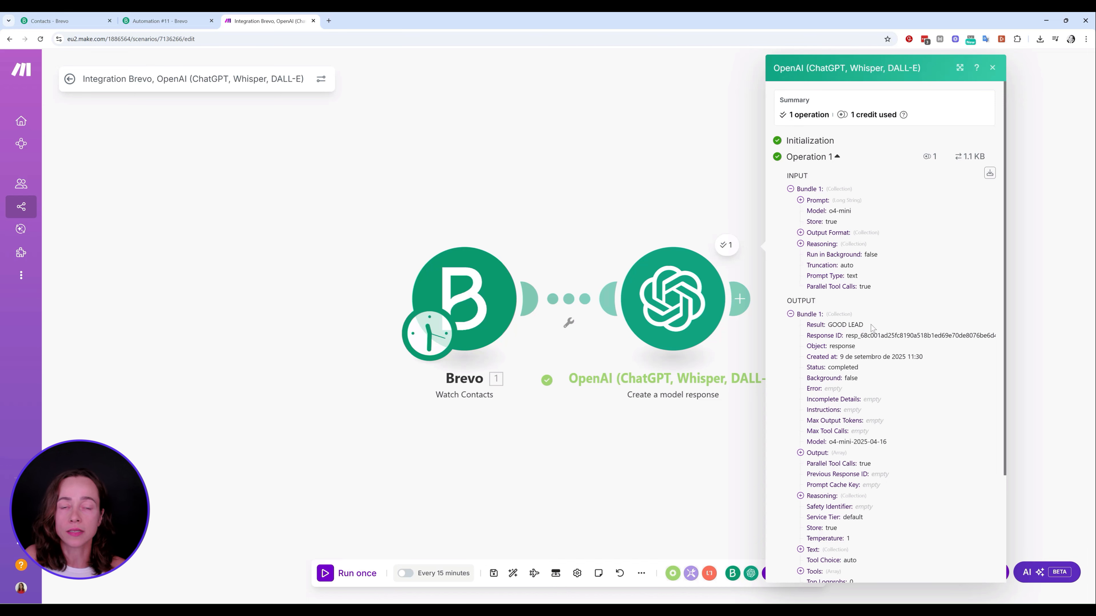
{"action": "left_click", "coordinate": [992, 68]}
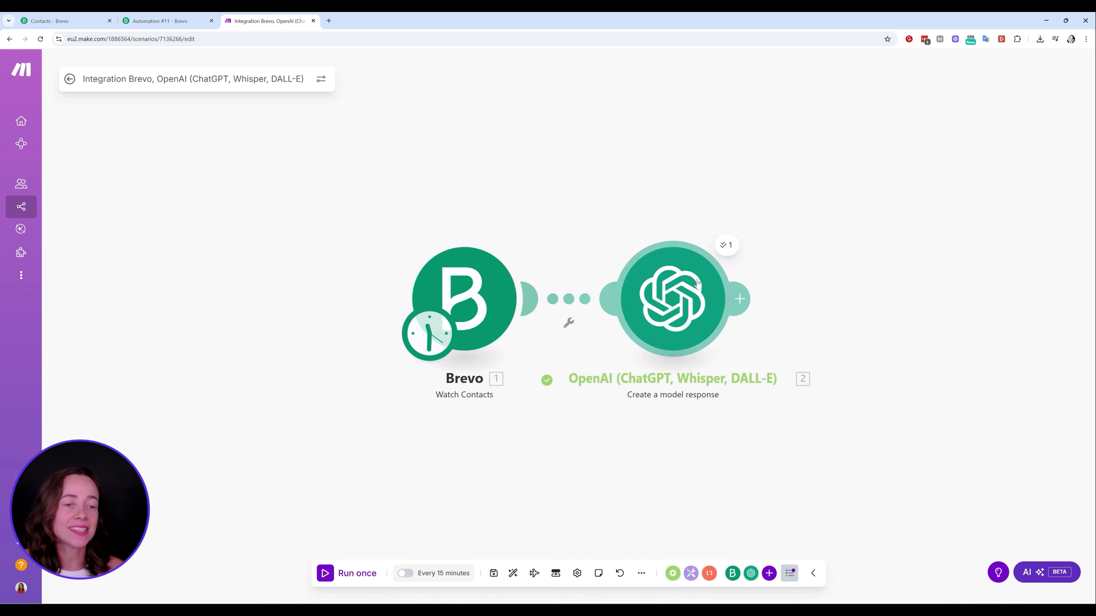
Enter OpenAI-only test values: a sample name, job title Singer, country Spain, industry Banking
{"action": "right_click", "coordinate": [705, 297]}
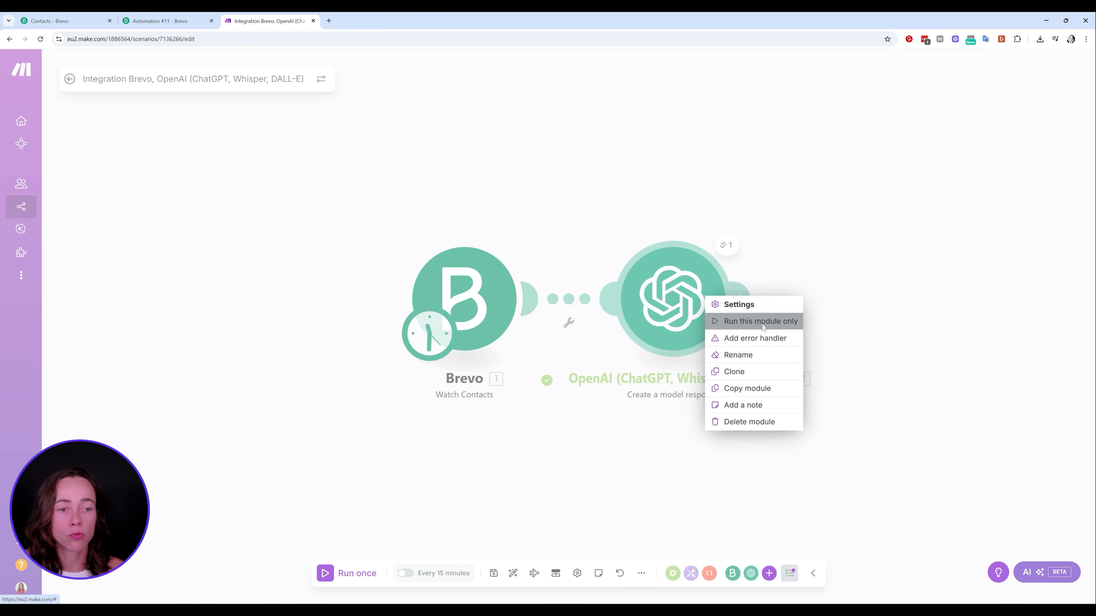
{"action": "left_click", "coordinate": [762, 322]}
{"action": "type", "text": "Peter"}
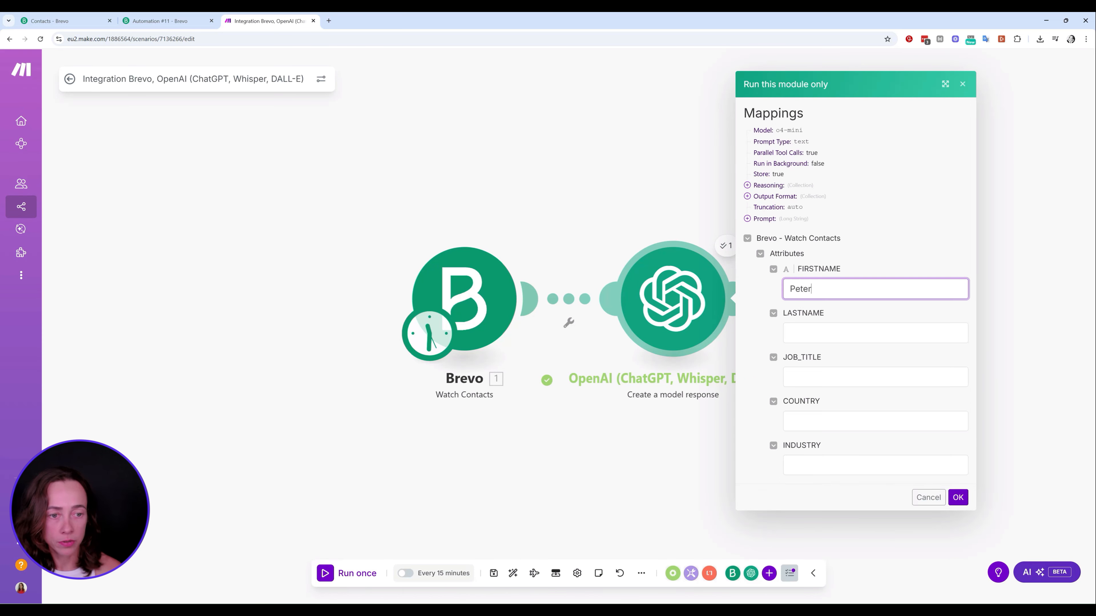
{"action": "key", "text": "Tab"}
{"action": "type", "text": "Example"}
{"action": "key", "text": "Tab"}
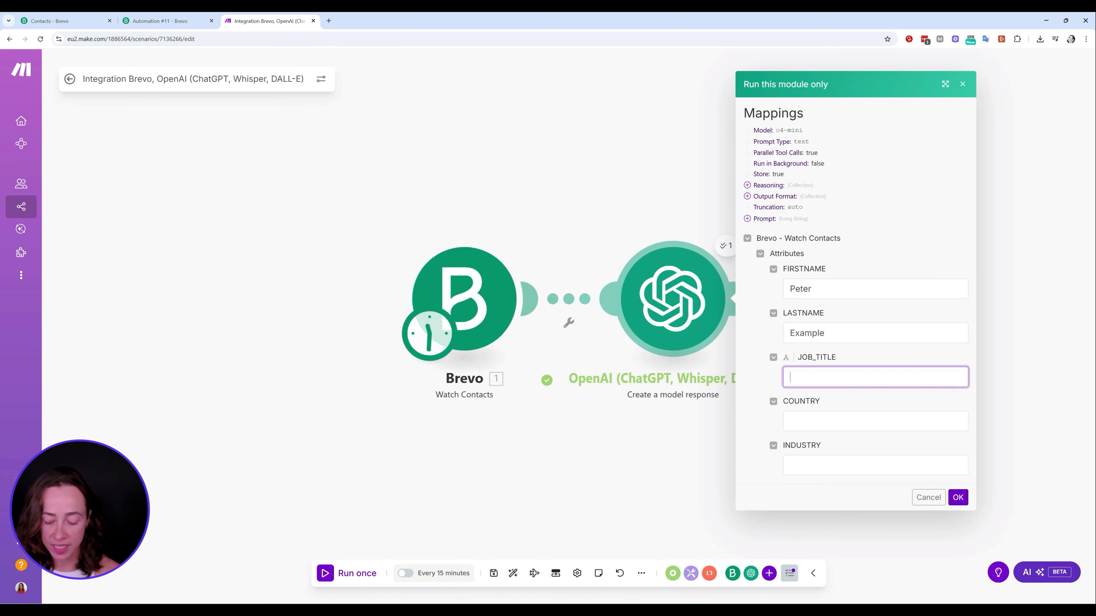
{"action": "type", "text": "Singer"}
{"action": "key", "text": "Tab"}
{"action": "type", "text": "Sp"}
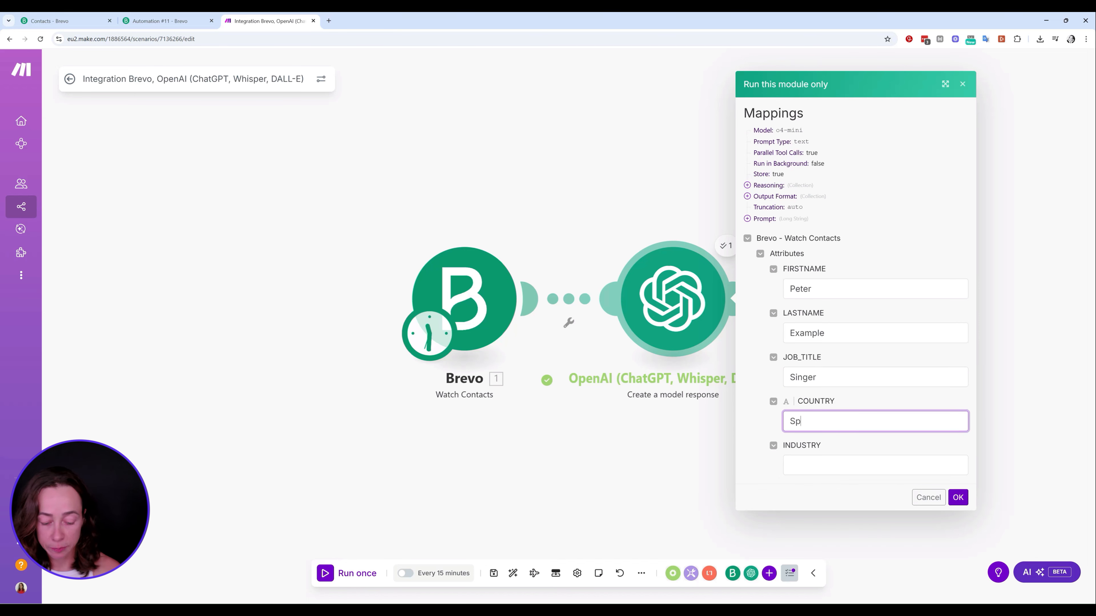
{"action": "type", "text": "ain"}
{"action": "key", "text": "Tab"}
{"action": "type", "text": "Ban"}
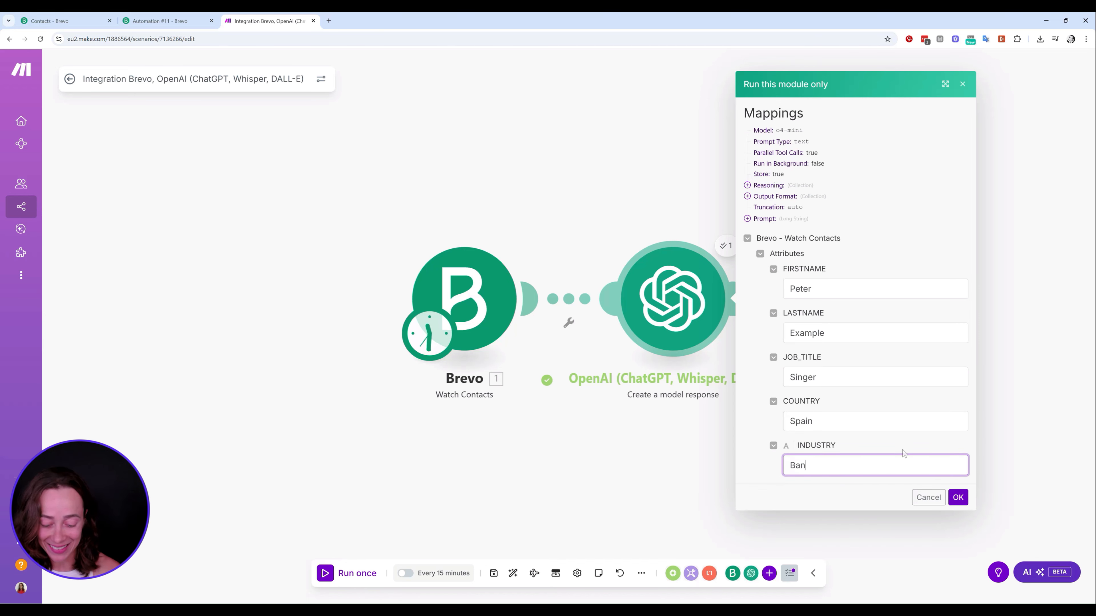
{"action": "type", "text": "king"}
Run the test, confirm it returns BAD LEAD, and close the output
{"action": "left_click", "coordinate": [958, 498]}
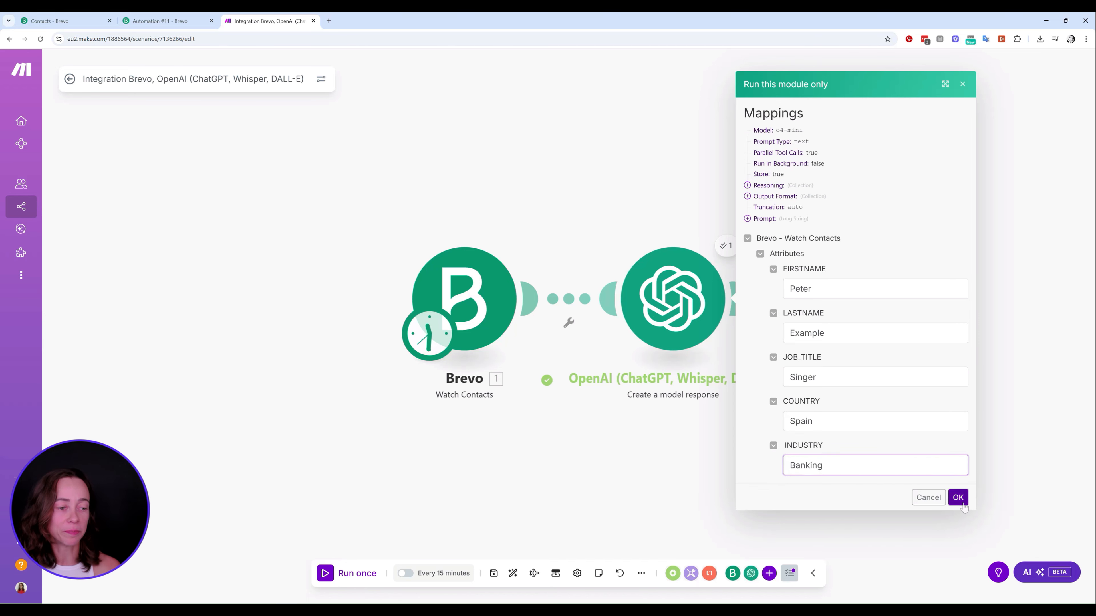
{"action": "left_click_drag", "start_coordinate": [841, 325], "coordinate": [831, 326]}
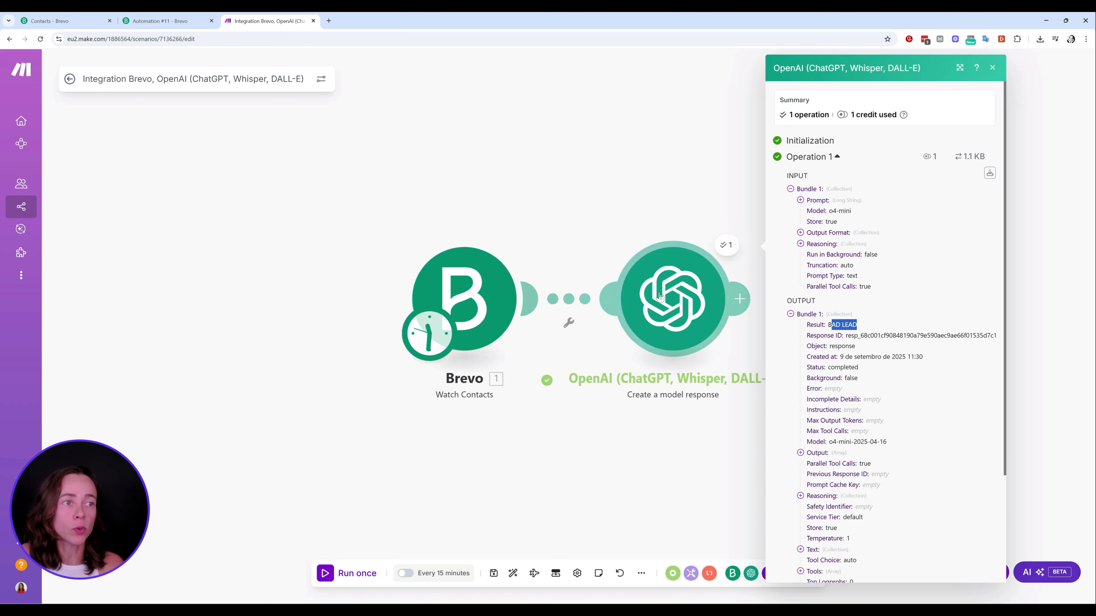
{"action": "left_click", "coordinate": [992, 69]}
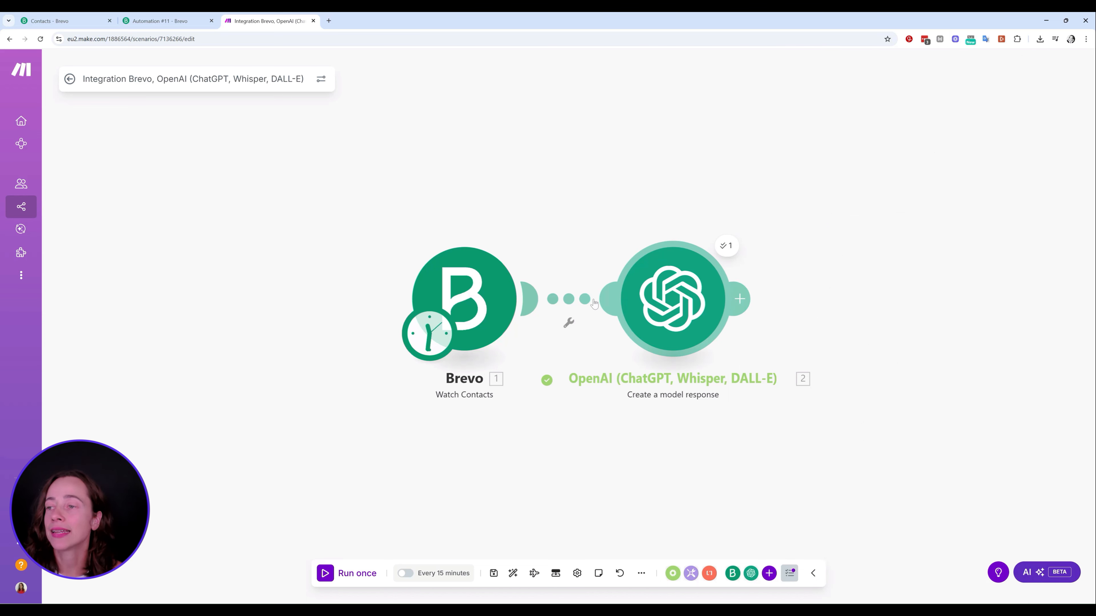
Add a Slack Create a Message module after the OpenAI module
{"action": "left_click", "coordinate": [738, 300]}
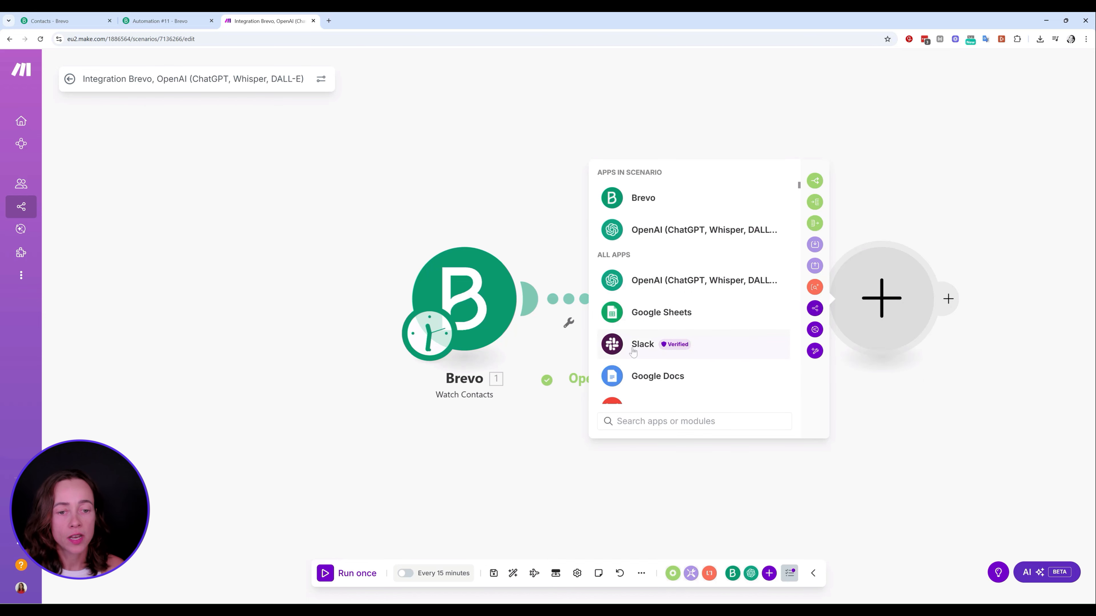
{"action": "left_click", "coordinate": [656, 345]}
{"action": "scroll", "coordinate": [682, 277], "scroll_direction": "down", "scroll_amount": 4}
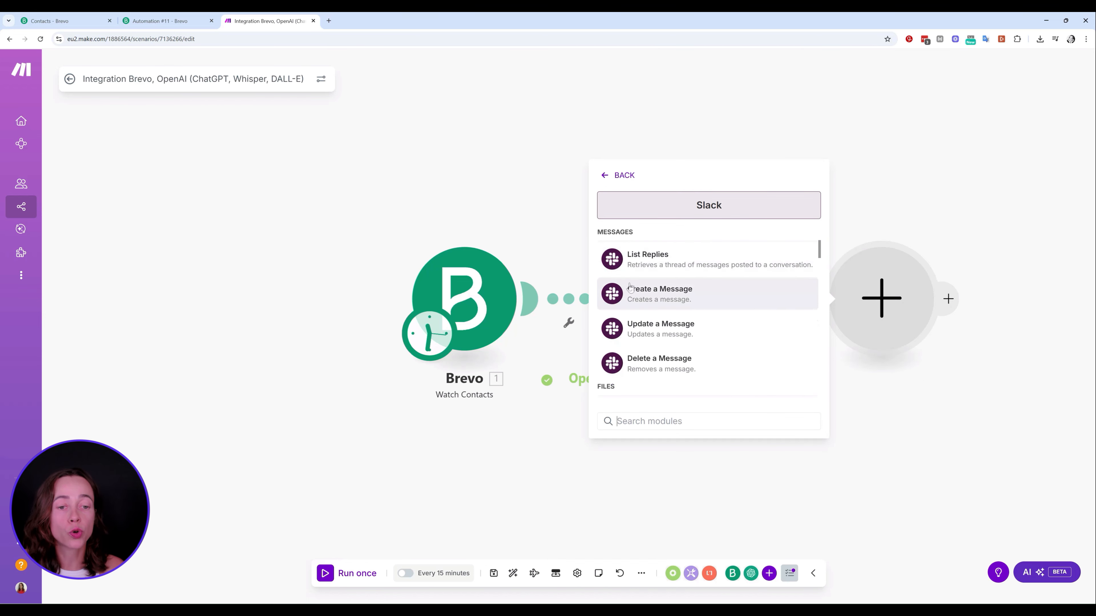
{"action": "left_click", "coordinate": [699, 288]}
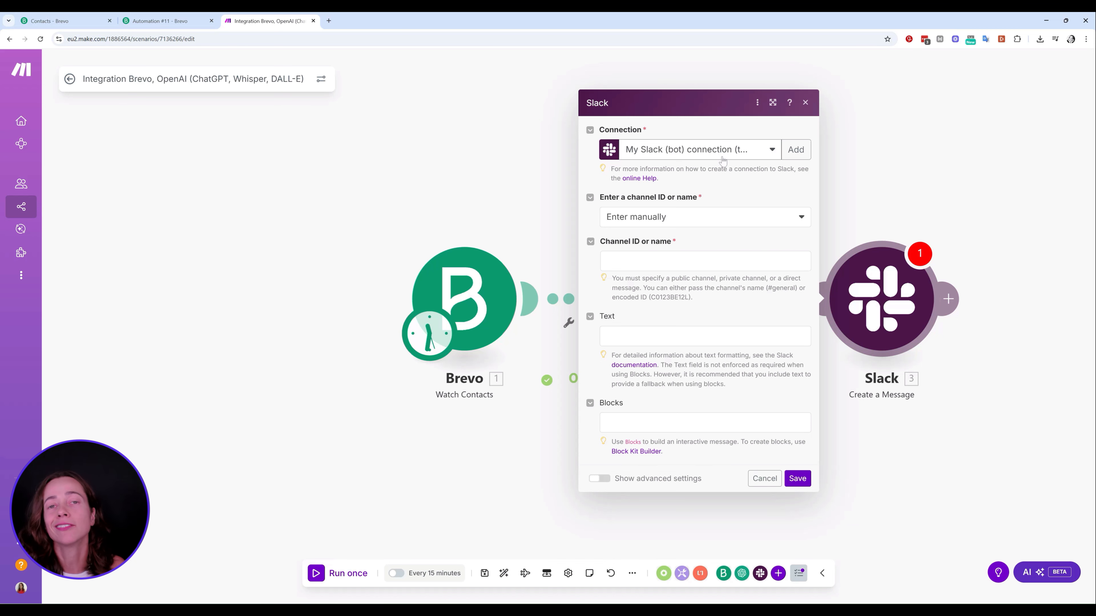
Set the Slack channel, selected from the list, to the public channel leadsqualification
{"action": "left_click", "coordinate": [725, 218]}
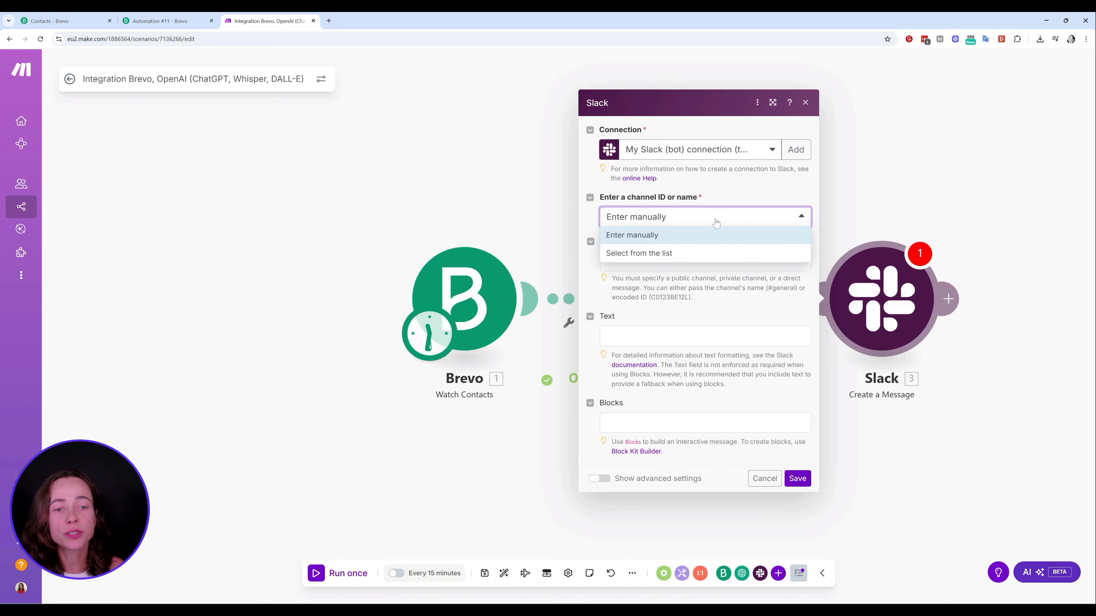
{"action": "left_click", "coordinate": [689, 251]}
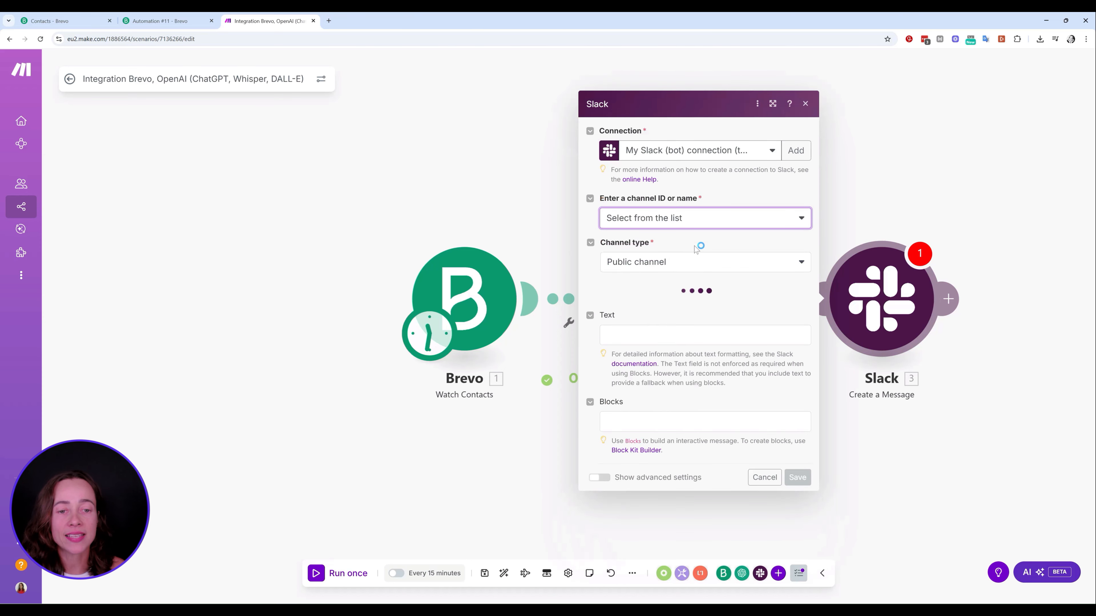
{"action": "left_click", "coordinate": [736, 260]}
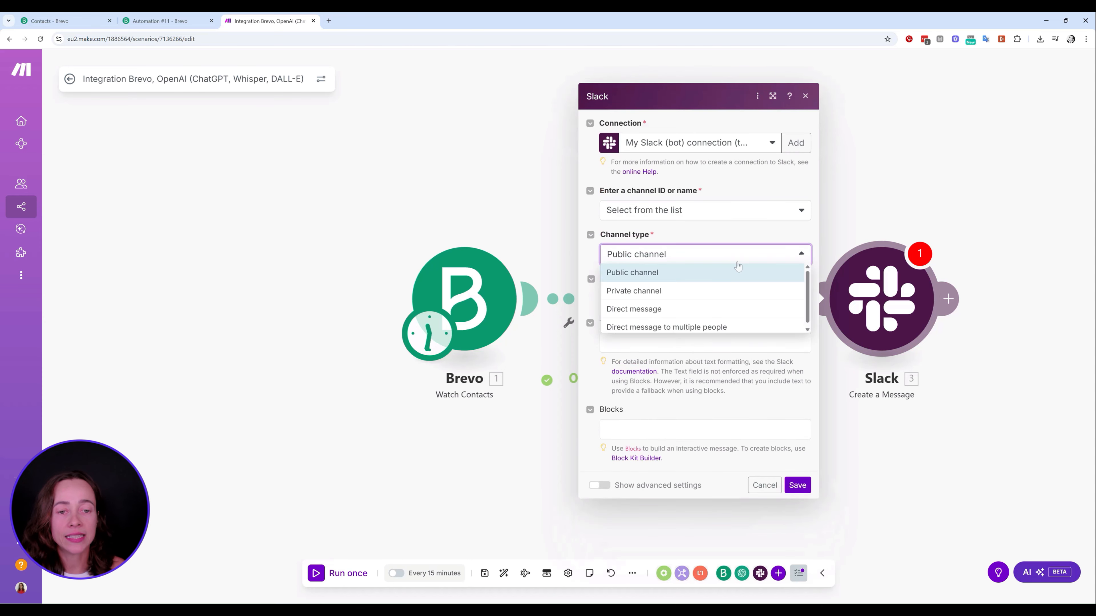
{"action": "left_click", "coordinate": [678, 274]}
{"action": "left_click", "coordinate": [676, 297]}
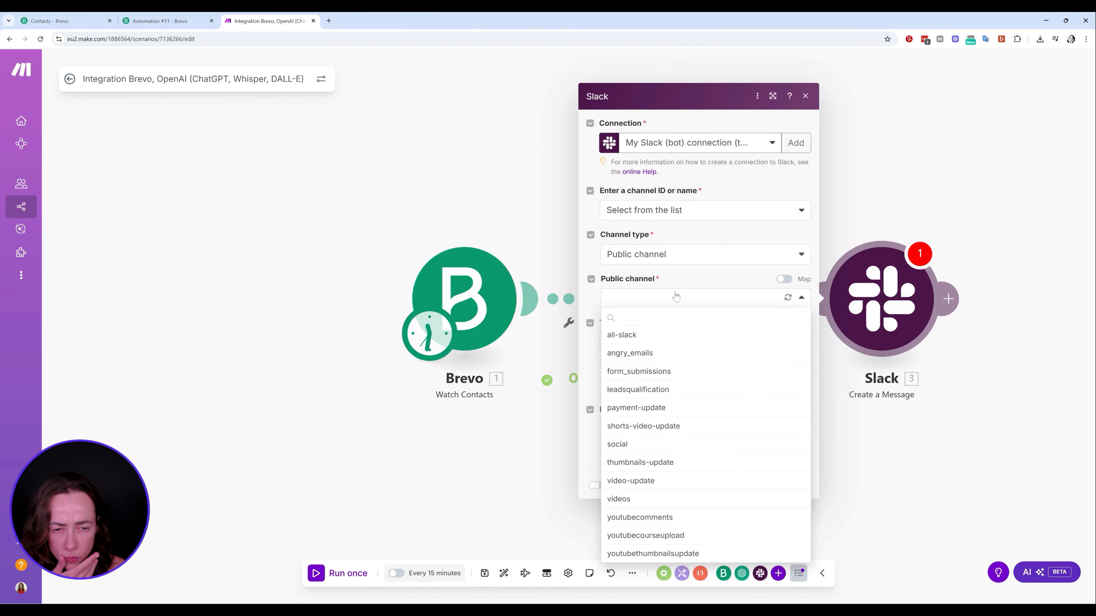
{"action": "left_click", "coordinate": [682, 390]}
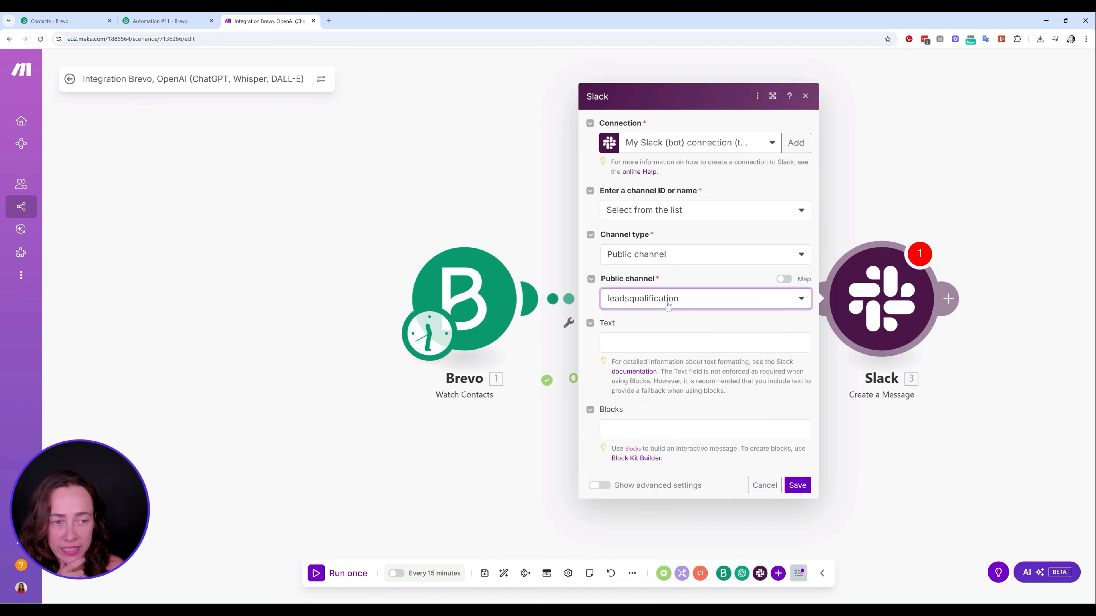
Start the Slack message text with the OpenAI Result, a dash, FIRSTNAME and LASTNAME
{"action": "left_click", "coordinate": [682, 343]}
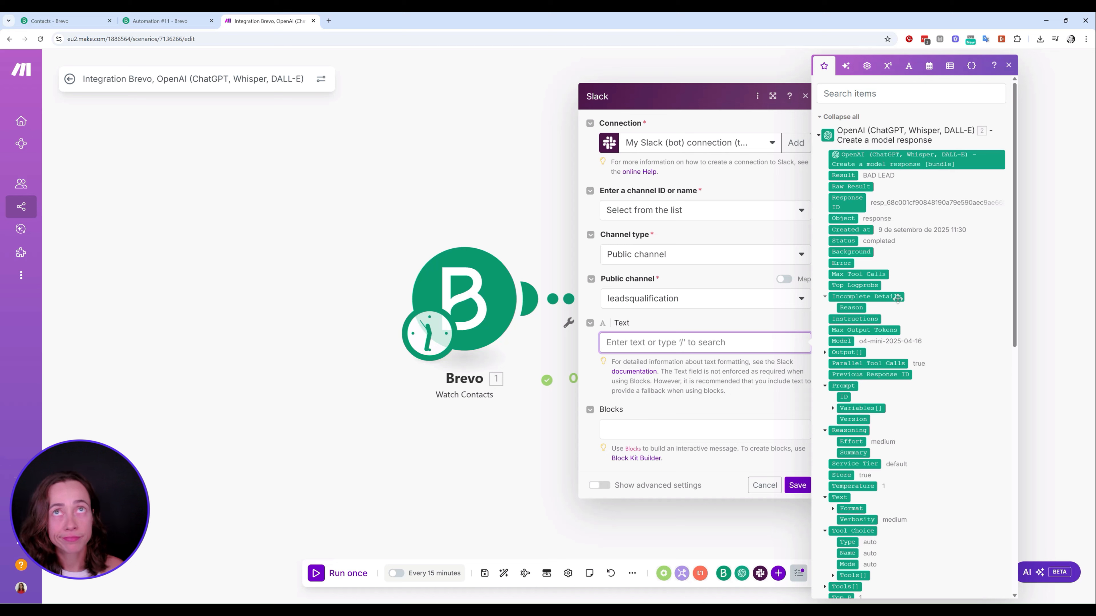
{"action": "left_click", "coordinate": [851, 175]}
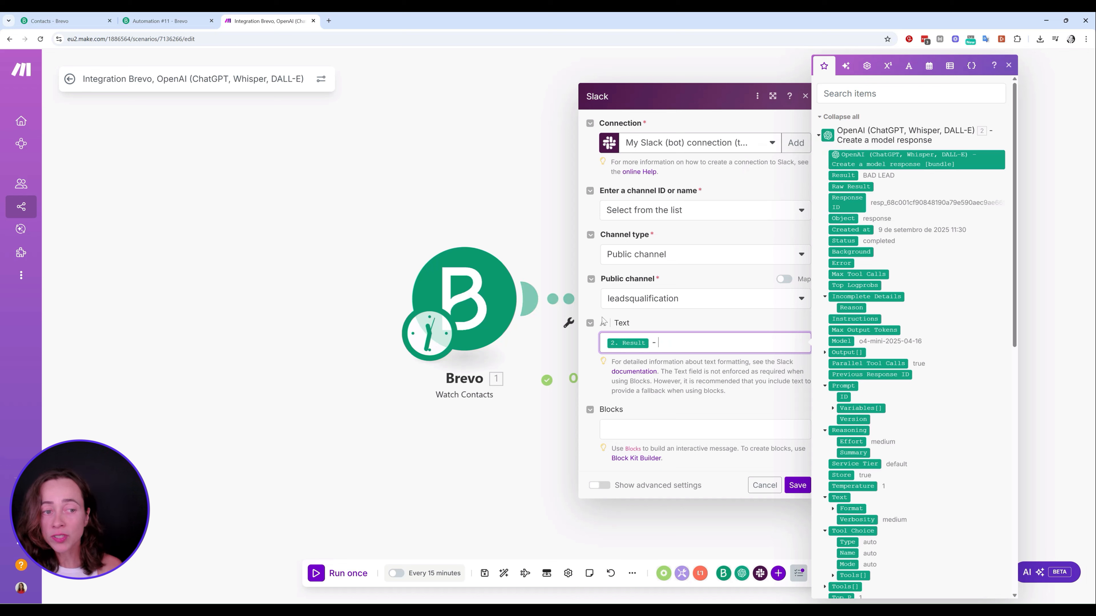
{"action": "type", "text": "-"}
{"action": "scroll", "coordinate": [895, 359], "scroll_direction": "down", "scroll_amount": 2}
{"action": "scroll", "coordinate": [895, 359], "scroll_direction": "down", "scroll_amount": 10}
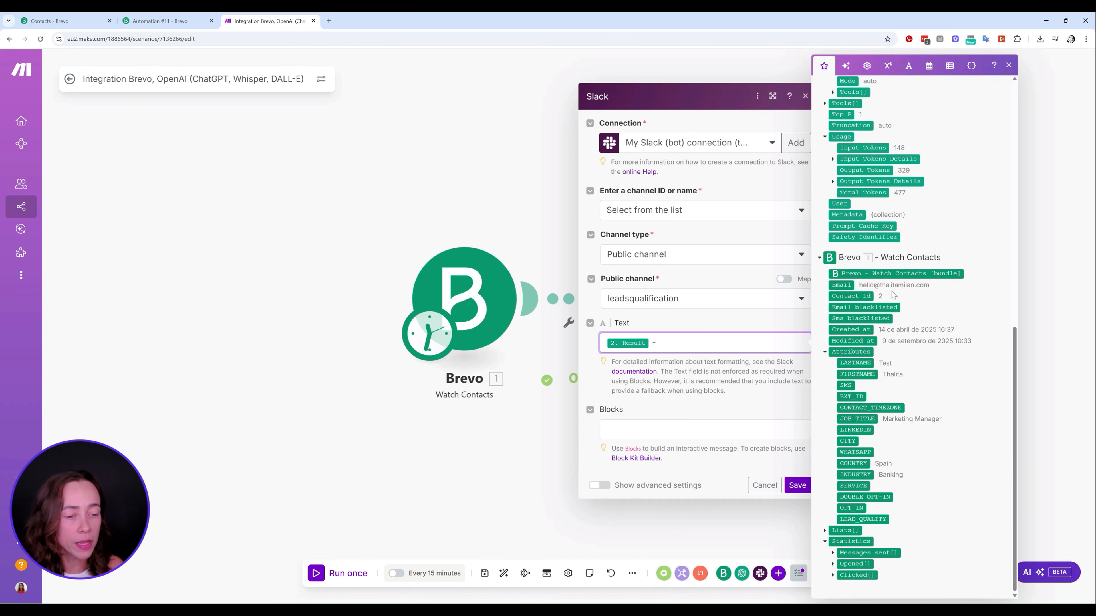
{"action": "left_click", "coordinate": [859, 375]}
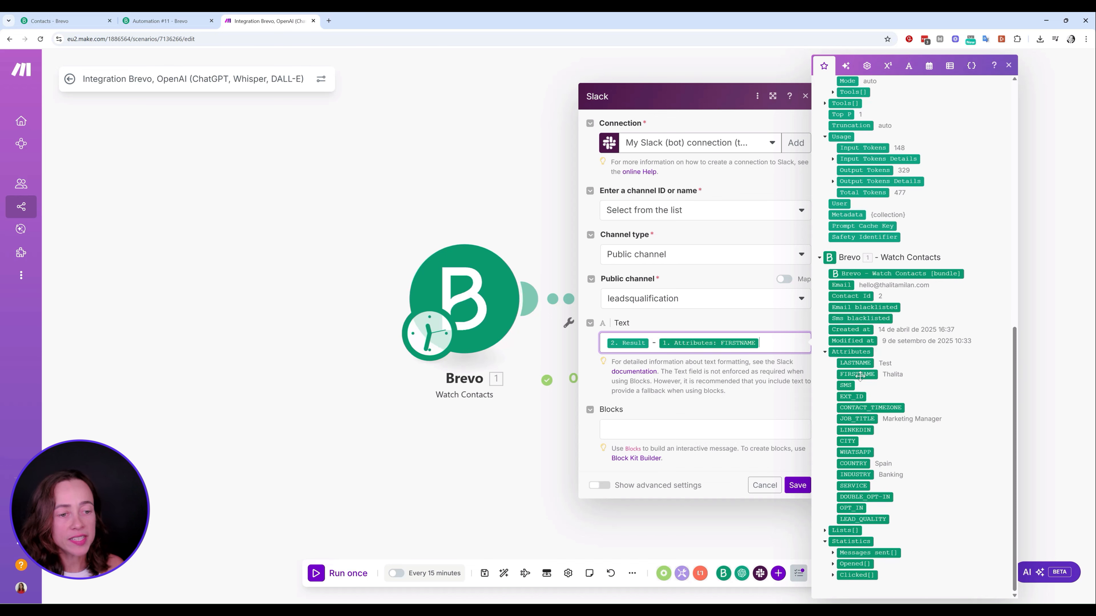
{"action": "left_click", "coordinate": [858, 364]}
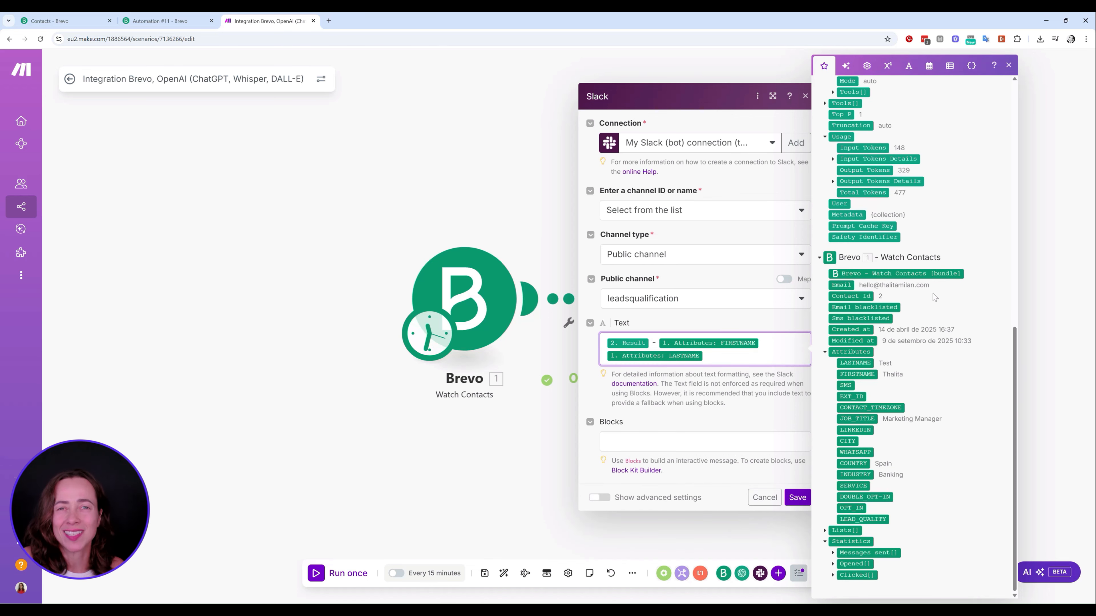
Add JOB_TITLE, COUNTRY and INDUSTRY on separate lines and save the Slack module
{"action": "left_click", "coordinate": [660, 341]}
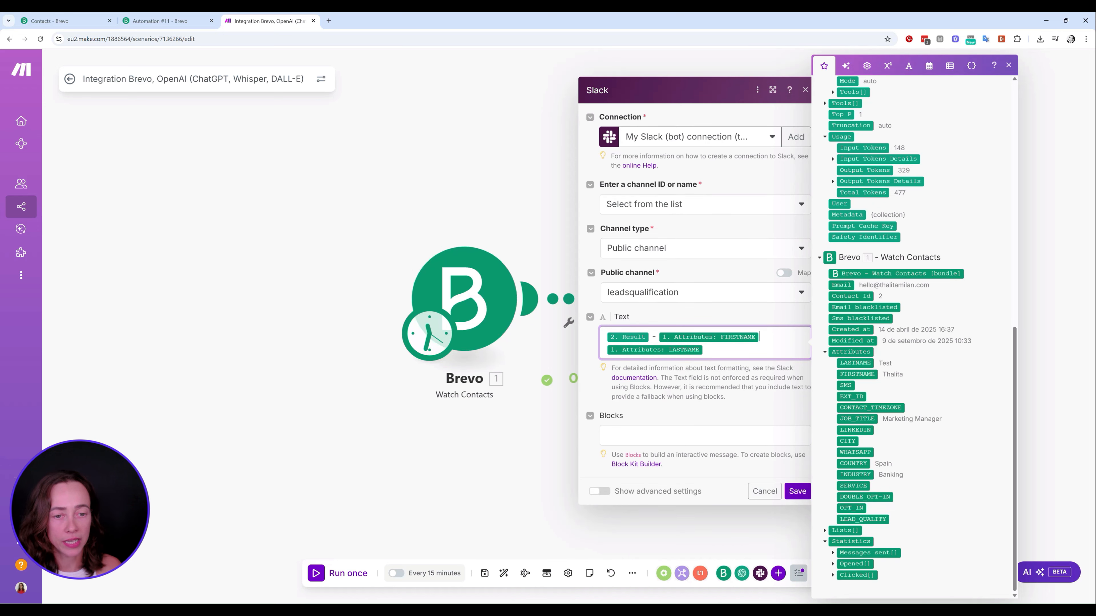
{"action": "key", "text": "Return"}
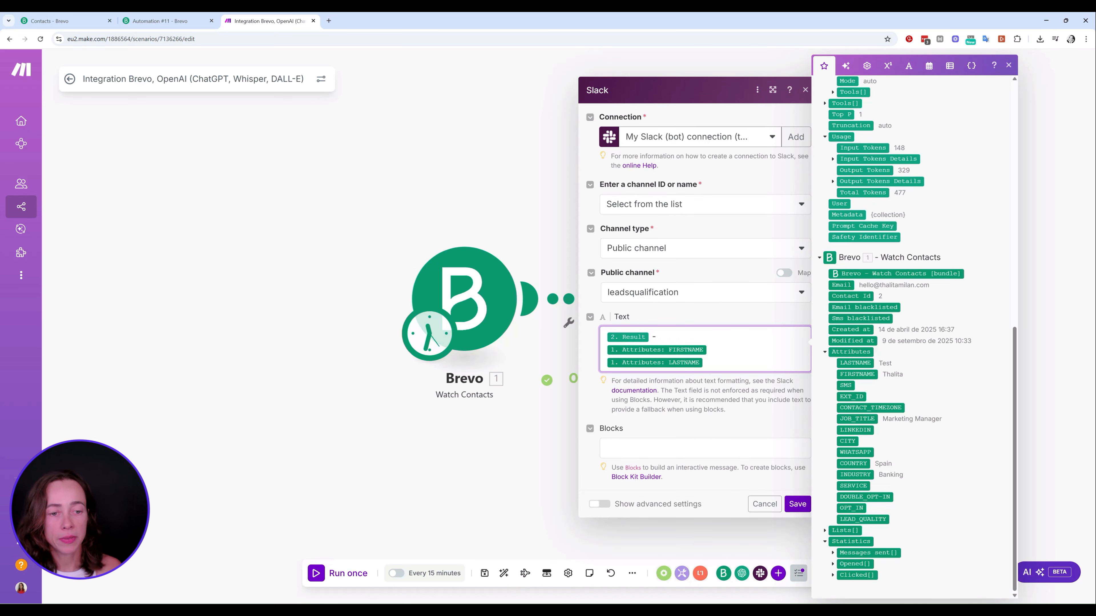
{"action": "key", "text": "Return"}
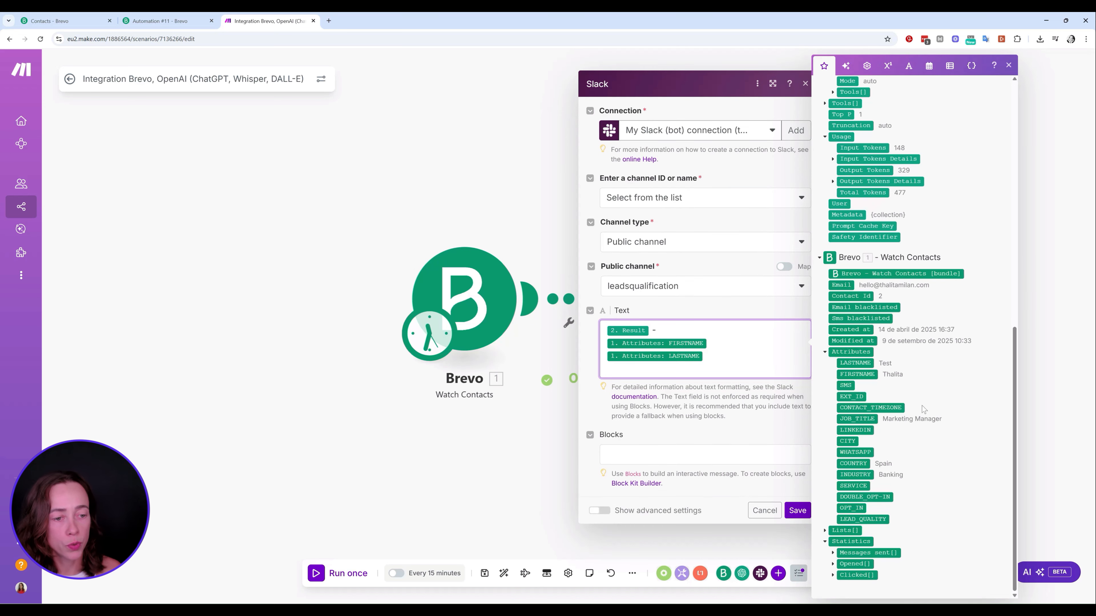
{"action": "left_click", "coordinate": [857, 418]}
{"action": "key", "text": "Return"}
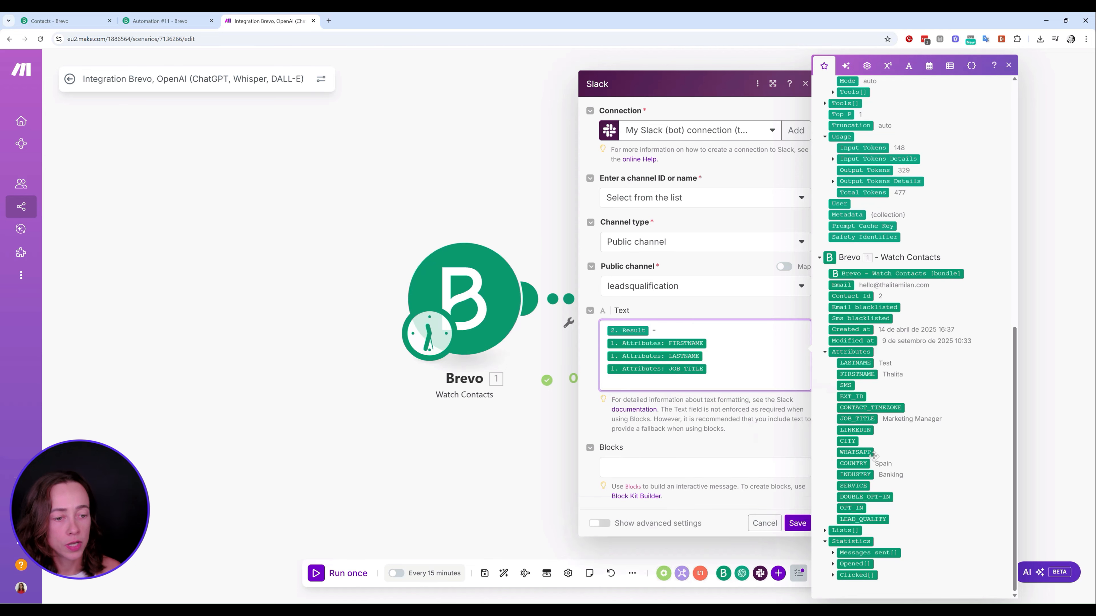
{"action": "left_click", "coordinate": [854, 463]}
{"action": "key", "text": "Return"}
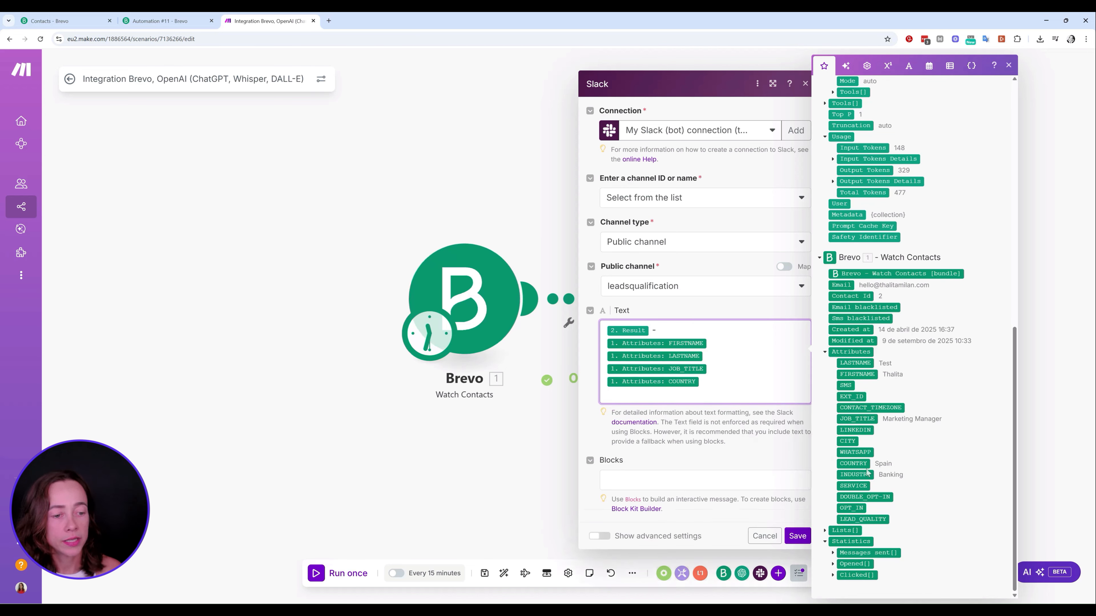
{"action": "left_click", "coordinate": [859, 474]}
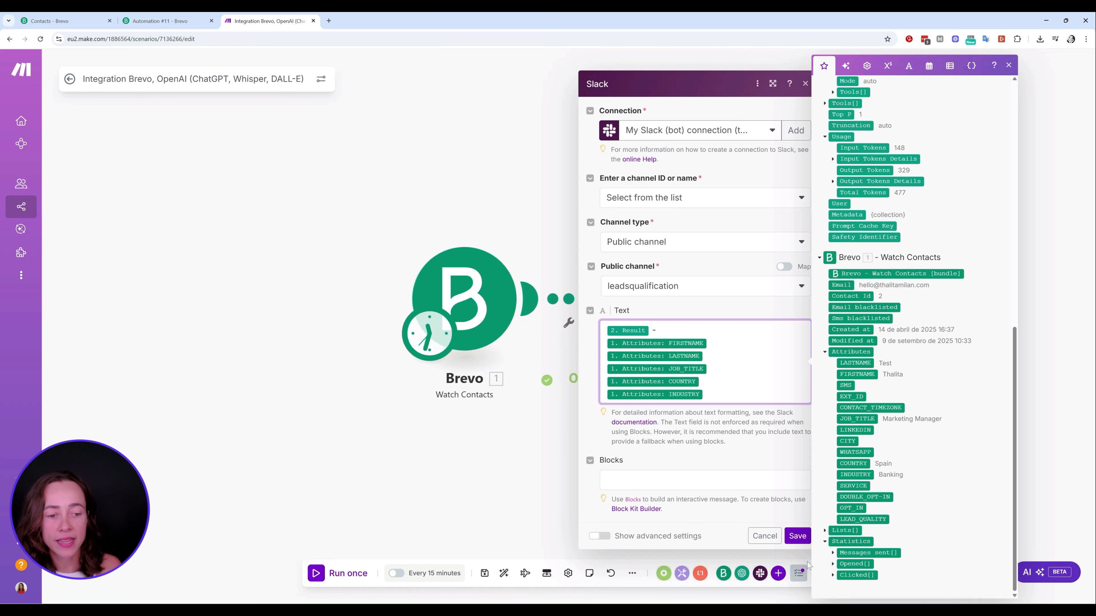
{"action": "left_click", "coordinate": [797, 536]}
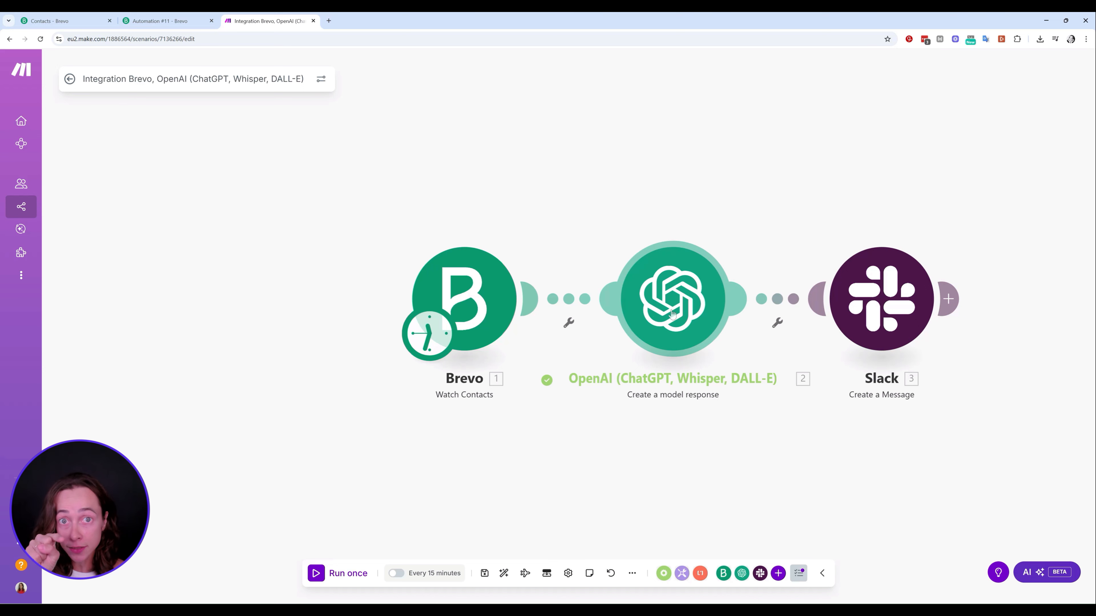
{"action": "left_click", "coordinate": [461, 290]}
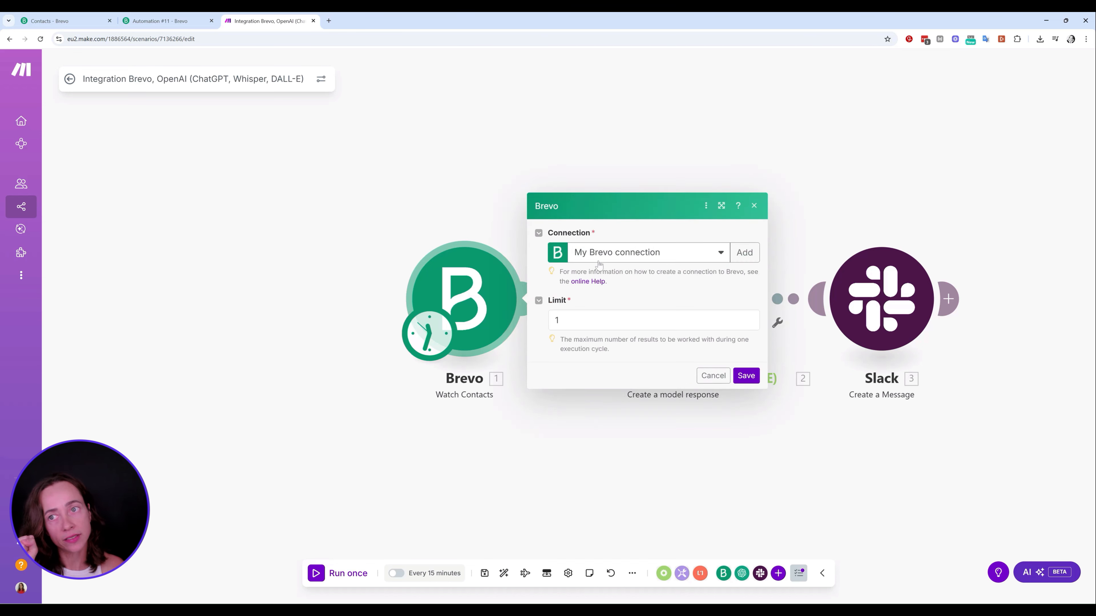
{"action": "left_click", "coordinate": [77, 21]}
{"action": "left_click", "coordinate": [268, 21]}
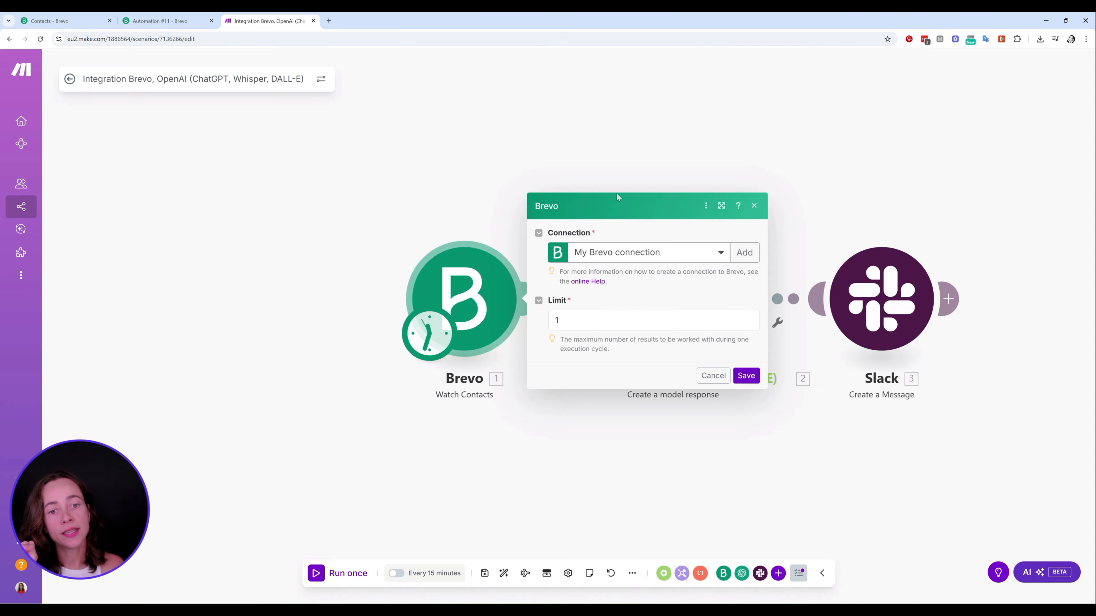
{"action": "left_click", "coordinate": [754, 206]}
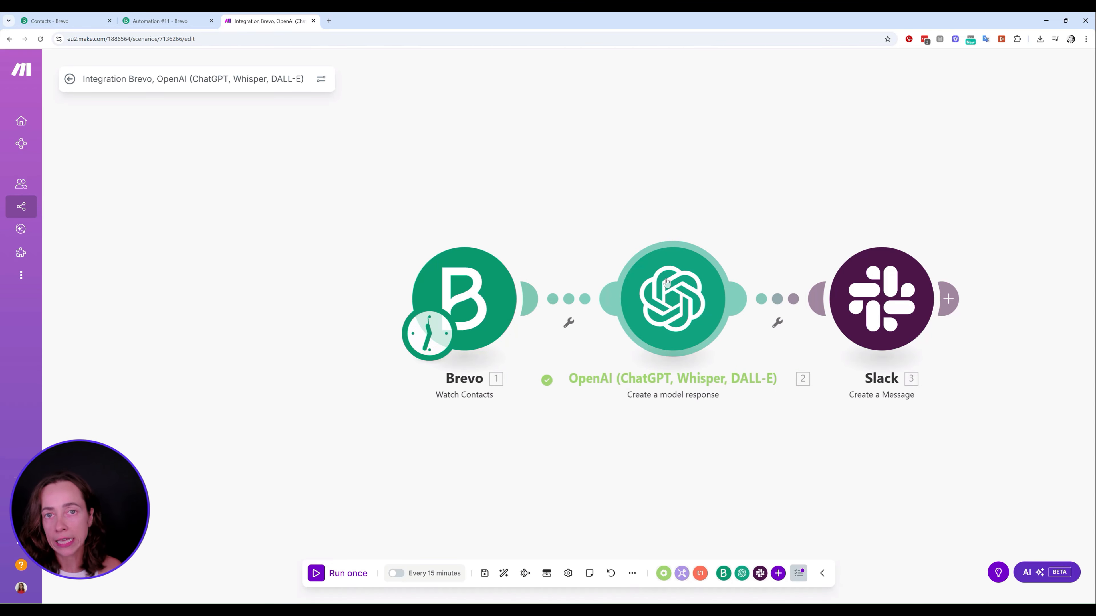
Filter the OpenAI-to-Slack link so only Result equal to GOOD LEAD or OKAY LEAD passes
{"action": "left_click", "coordinate": [777, 322]}
{"action": "left_click", "coordinate": [782, 334]}
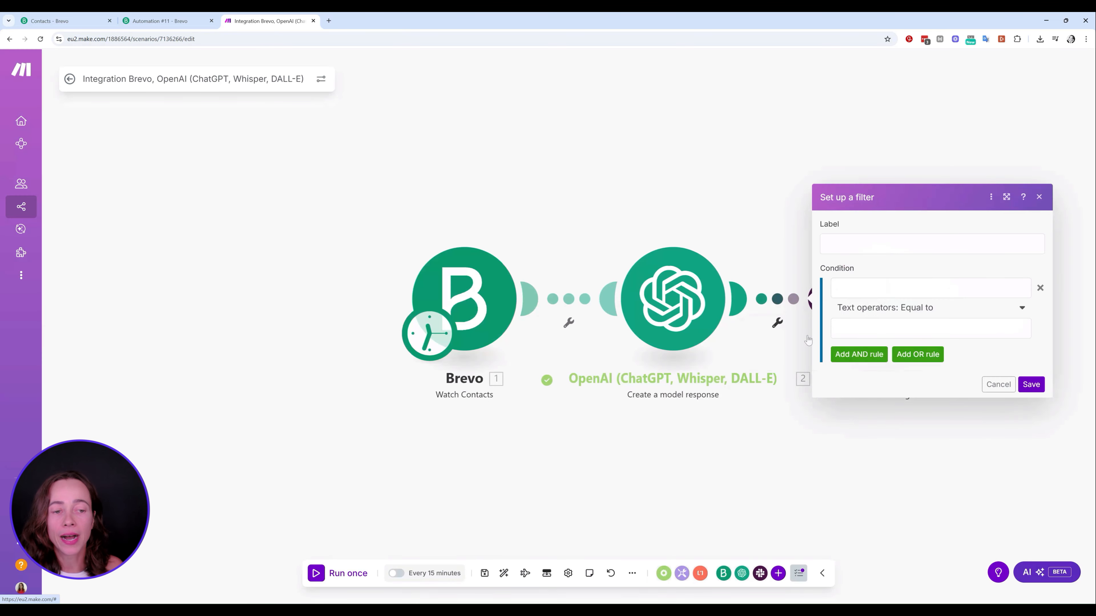
{"action": "left_click", "coordinate": [906, 288]}
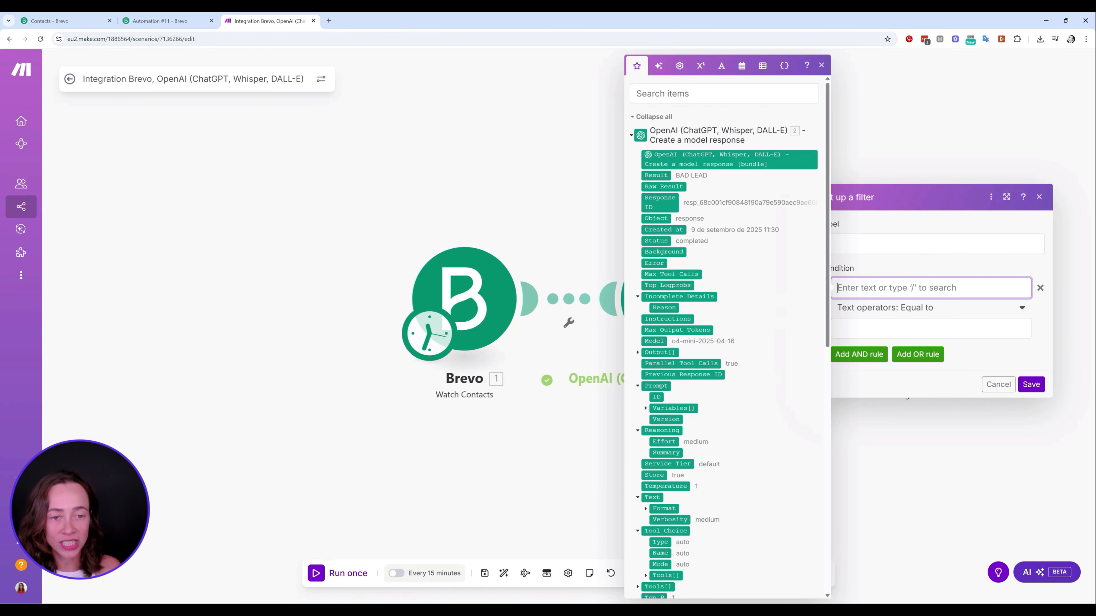
{"action": "left_click", "coordinate": [695, 178]}
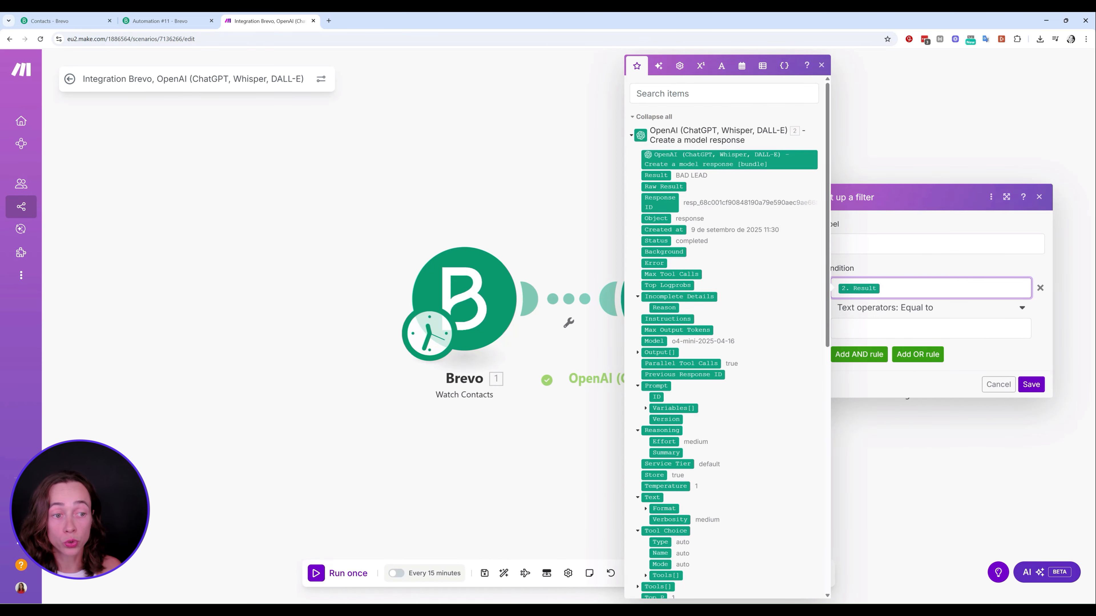
{"action": "left_click", "coordinate": [912, 328]}
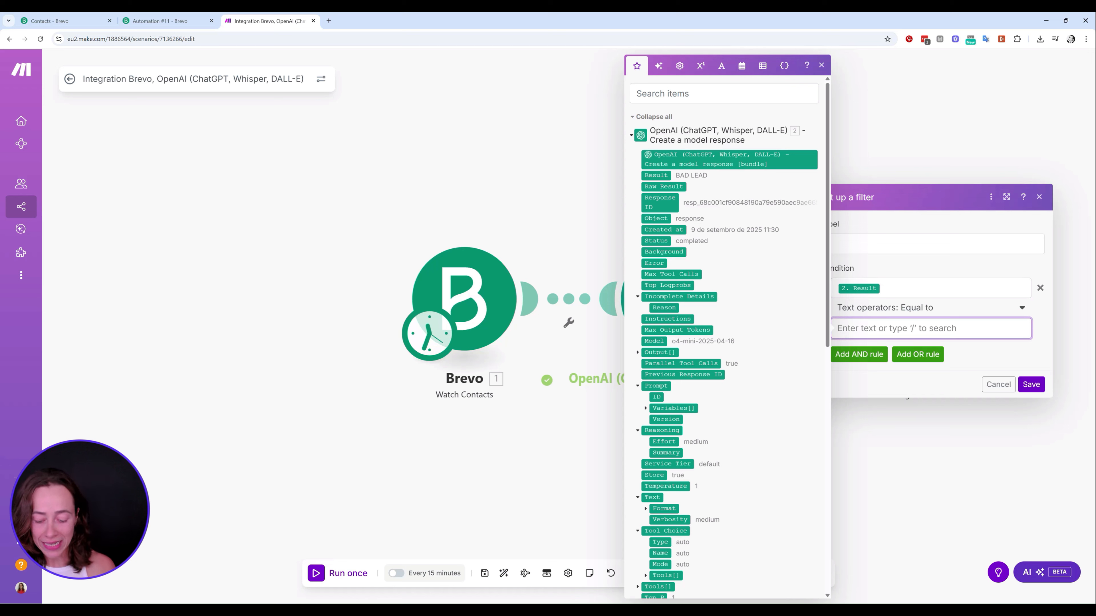
{"action": "type", "text": "GOOD LEAD"}
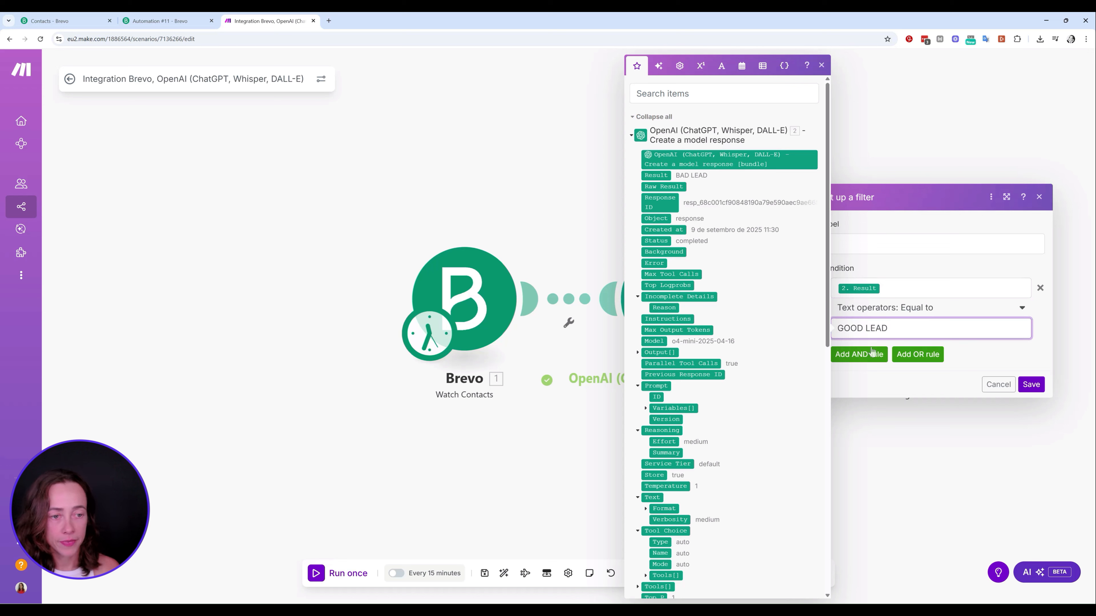
{"action": "left_click", "coordinate": [918, 356]}
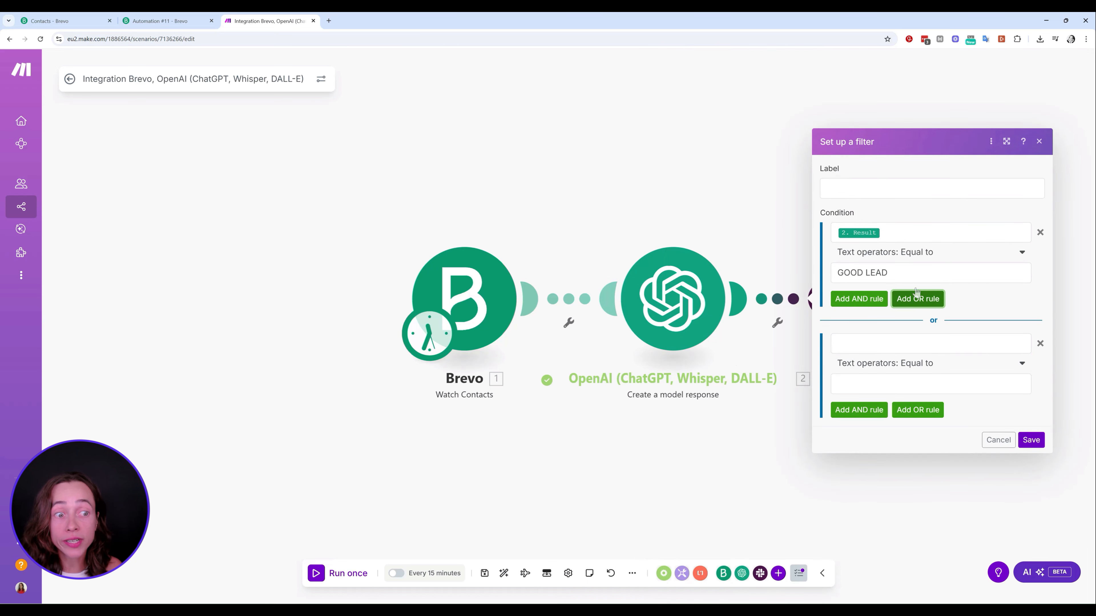
{"action": "left_click", "coordinate": [891, 341]}
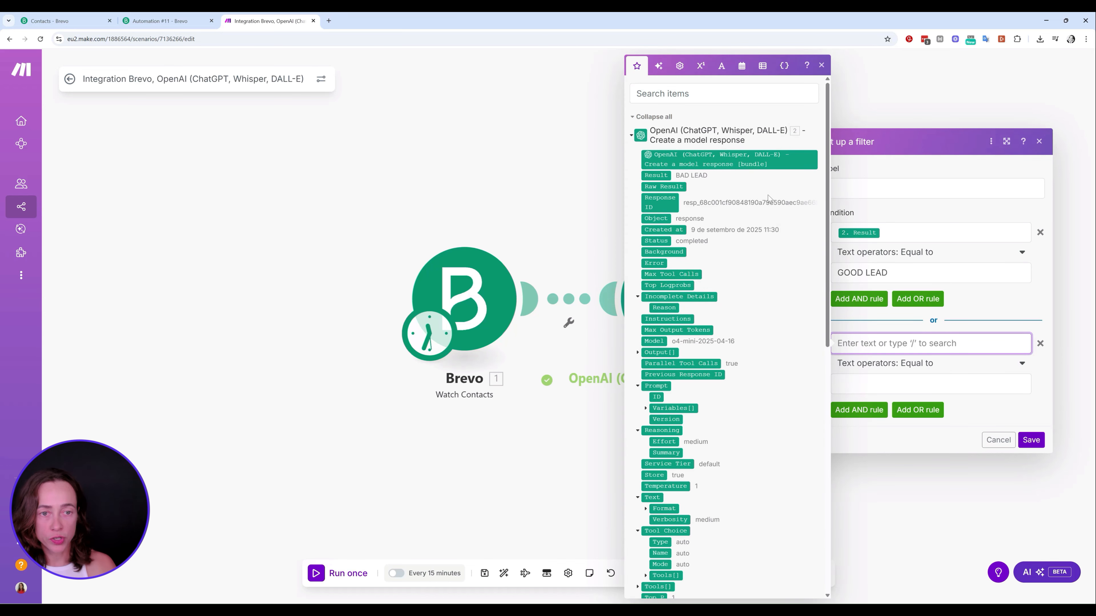
{"action": "left_click", "coordinate": [655, 175]}
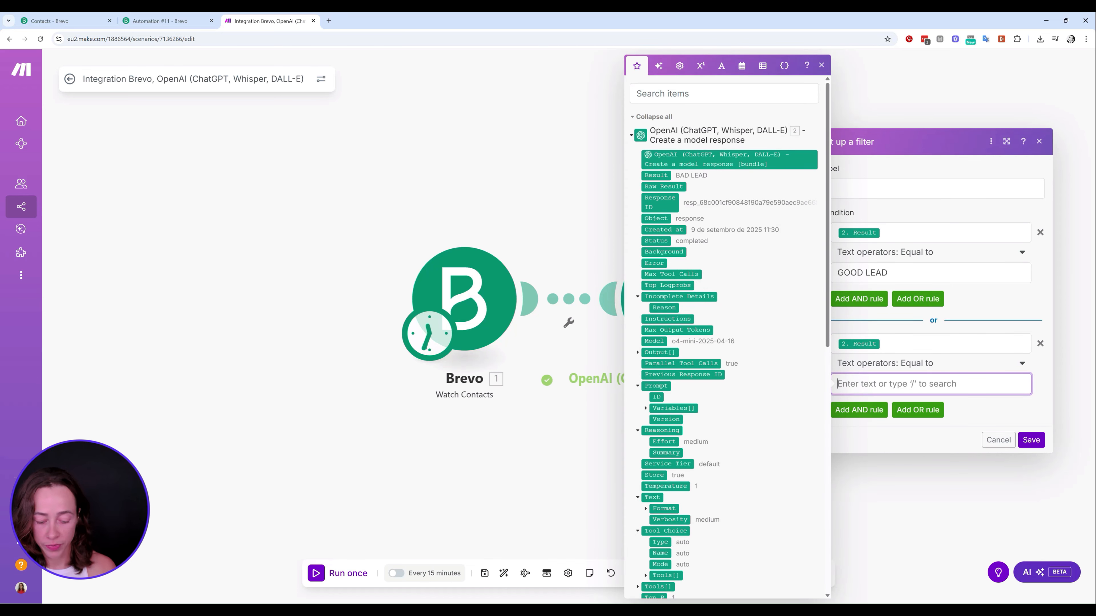
{"action": "type", "text": "OKAY LEAD"}
{"action": "left_click", "coordinate": [1031, 441]}
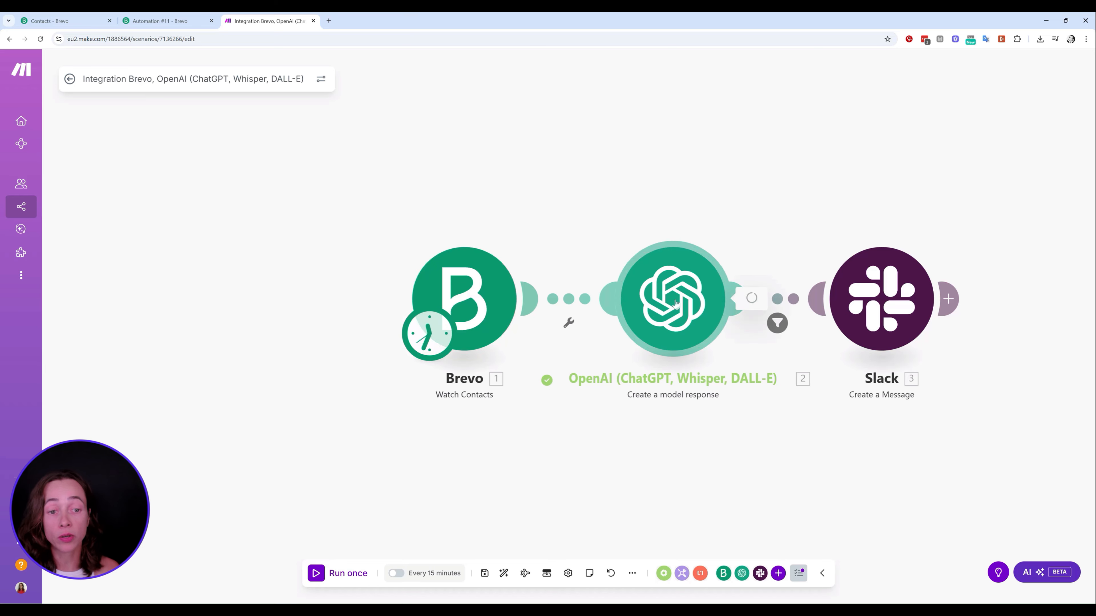
Reopen the OpenAI module settings to review the prompt, then close them
{"action": "left_click", "coordinate": [709, 324]}
{"action": "scroll", "coordinate": [859, 302], "scroll_direction": "down", "scroll_amount": 10}
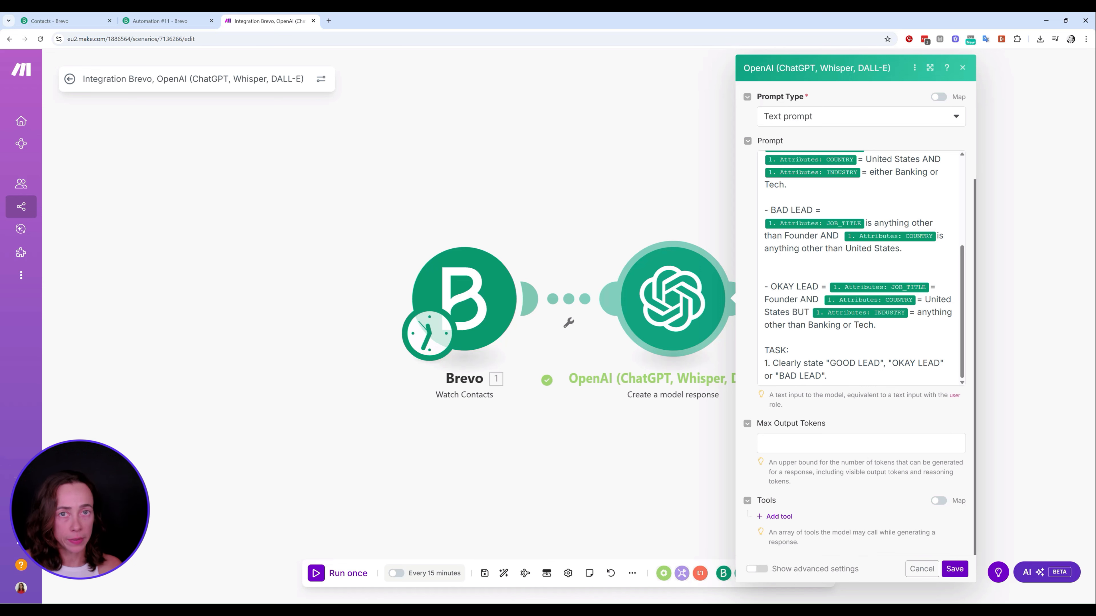
{"action": "left_click", "coordinate": [963, 68]}
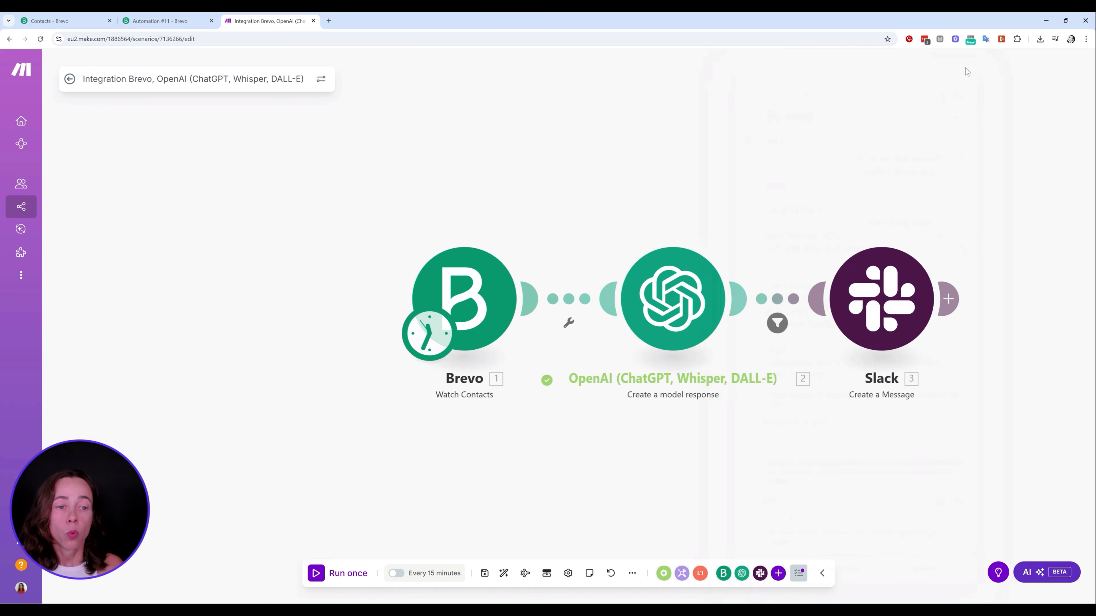
Start a Slack-only test run and enter a sample first and last name
{"action": "right_click", "coordinate": [892, 309]}
{"action": "left_click", "coordinate": [954, 338]}
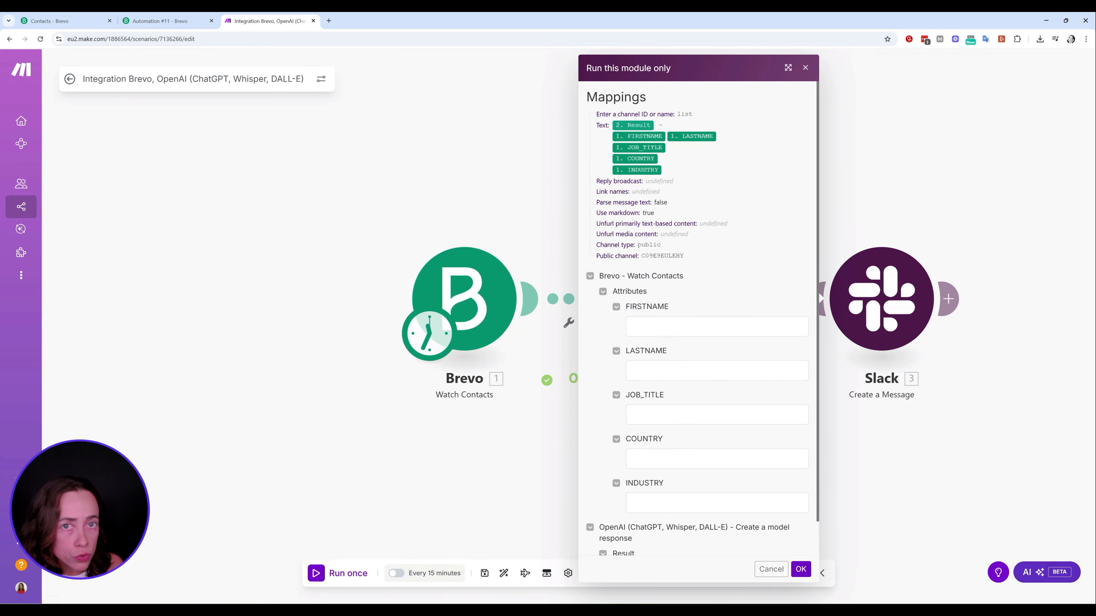
{"action": "left_click", "coordinate": [708, 327]}
{"action": "type", "text": "Peter"}
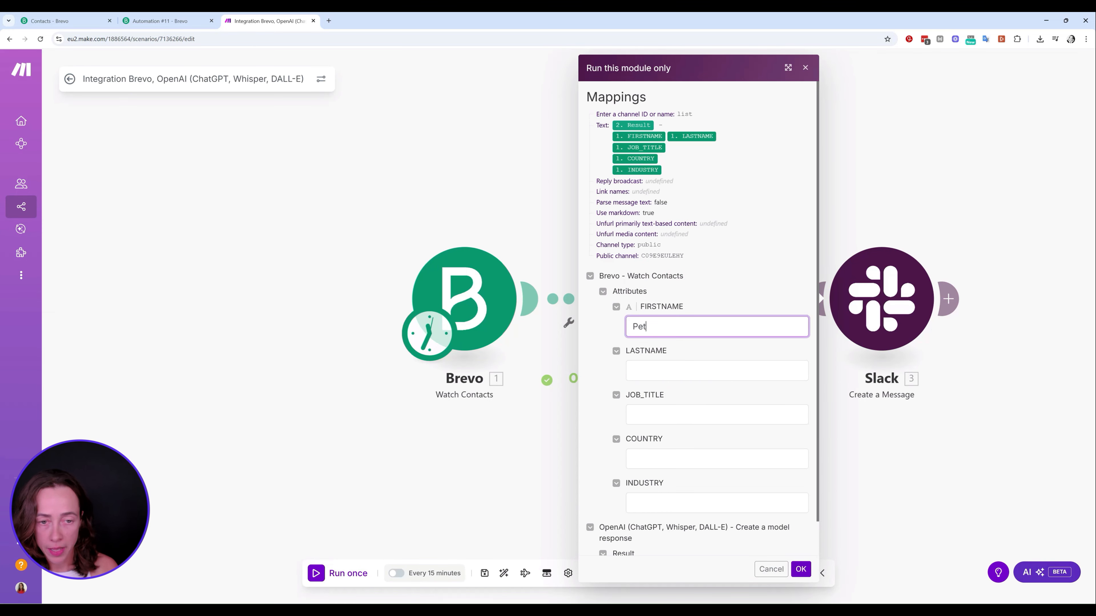
{"action": "key", "text": "Tab"}
{"action": "type", "text": "v"}
{"action": "key", "text": "BackSpace"}
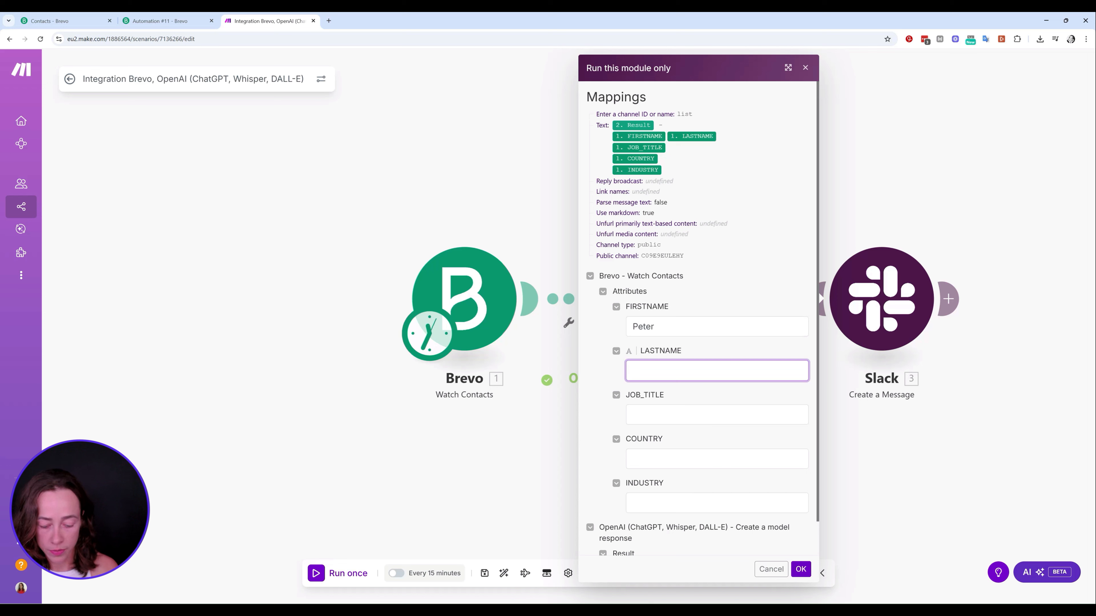
{"action": "type", "text": "Cool"}
{"action": "scroll", "coordinate": [699, 319], "scroll_direction": "down", "scroll_amount": 1}
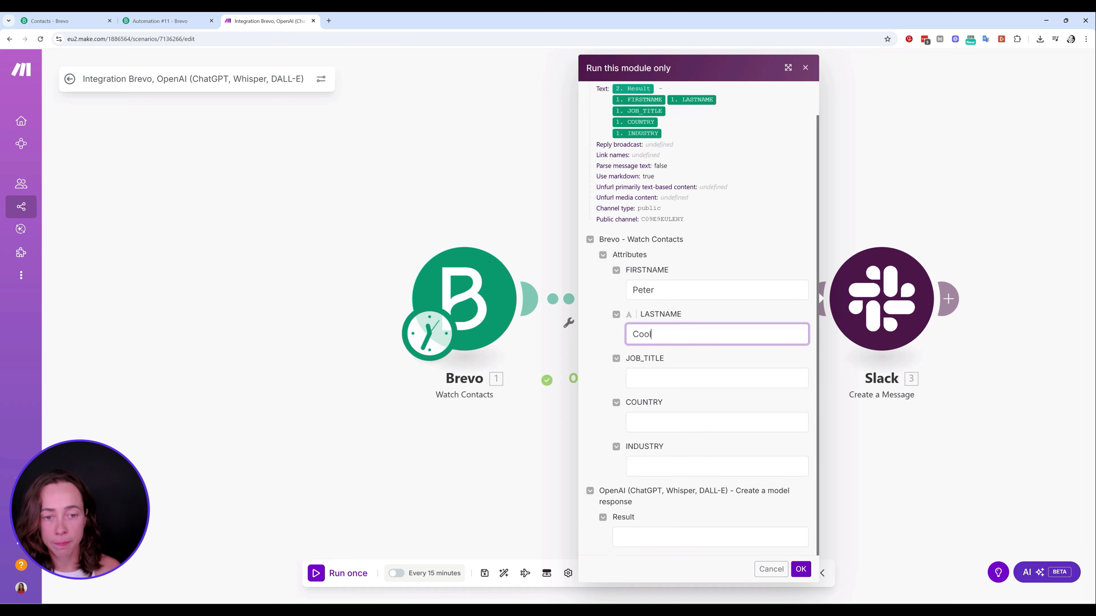
Fill in Founder, United States, Banking and Result GOOD LEAD, then run the Slack test
{"action": "key", "text": "Tab"}
{"action": "type", "text": "Founder"}
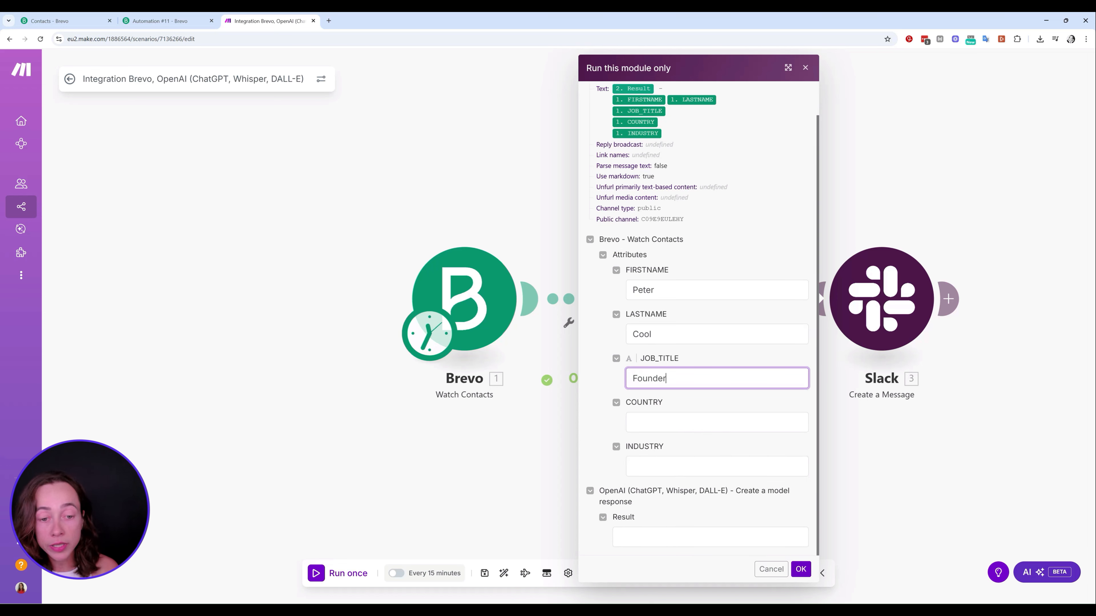
{"action": "key", "text": "Tab"}
{"action": "type", "text": "United States"}
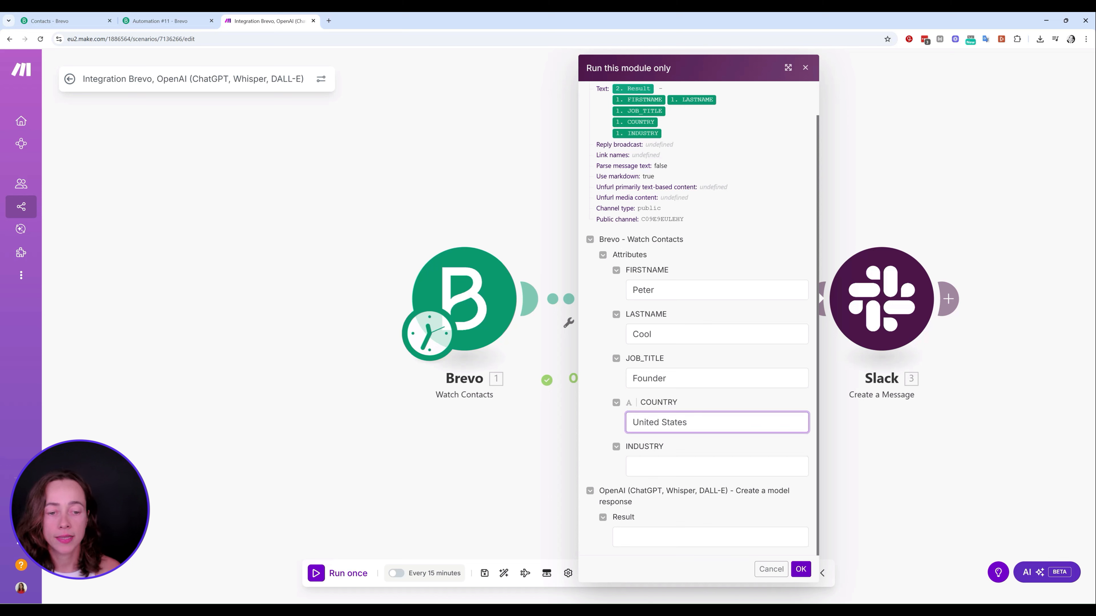
{"action": "key", "text": "Tab"}
{"action": "type", "text": "Banking"}
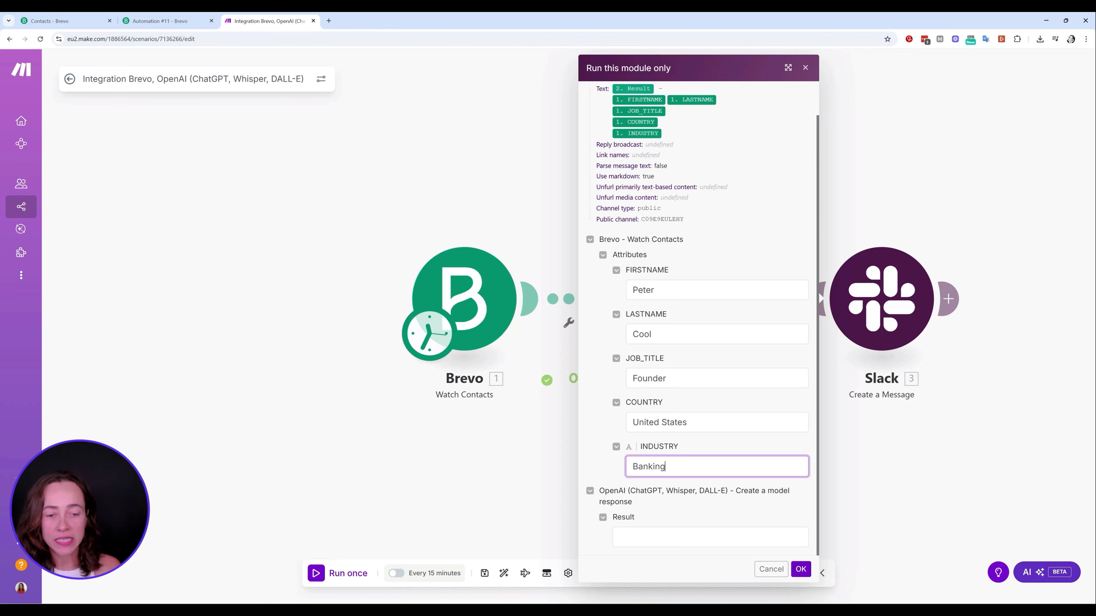
{"action": "key", "text": "Tab"}
{"action": "type", "text": "GOOD LEAD"}
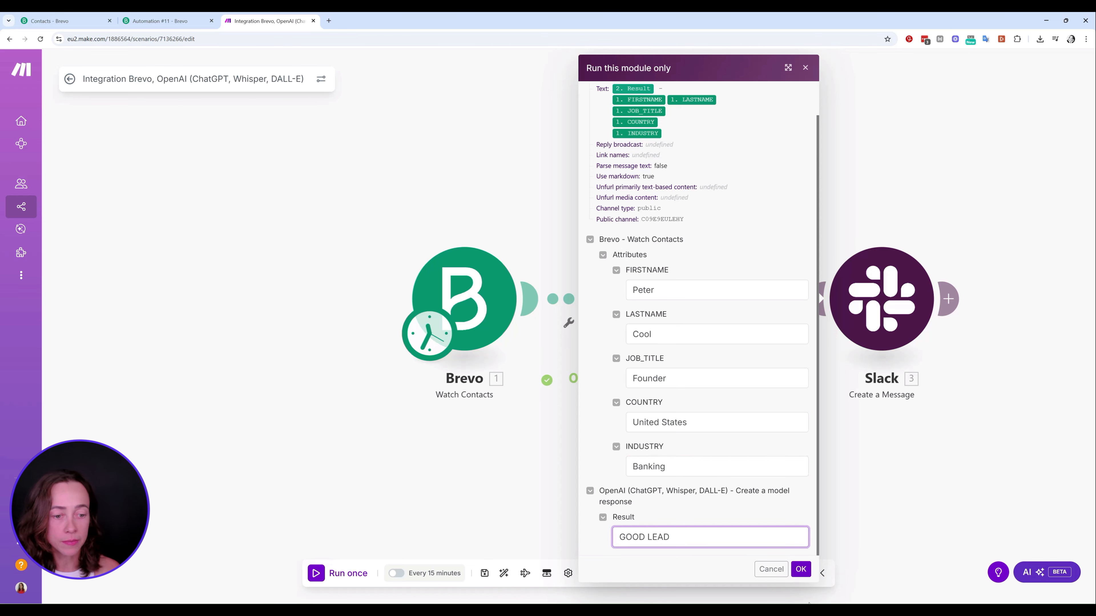
{"action": "key", "text": "Return"}
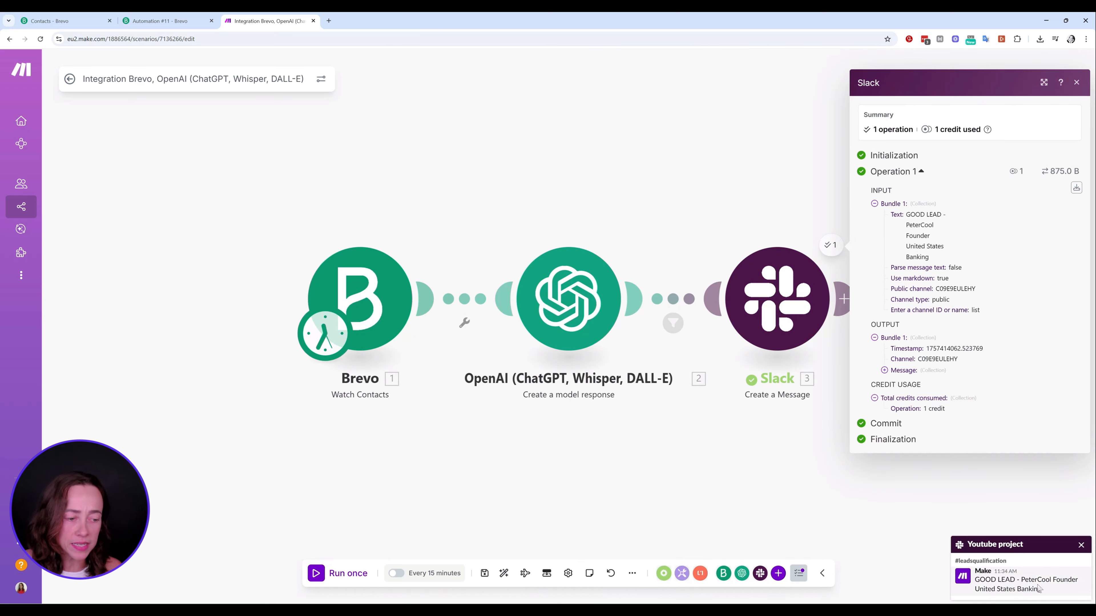
Dismiss the Slack message notification and close the Slack run output panel
{"action": "left_click", "coordinate": [1082, 545]}
{"action": "left_click", "coordinate": [1077, 82]}
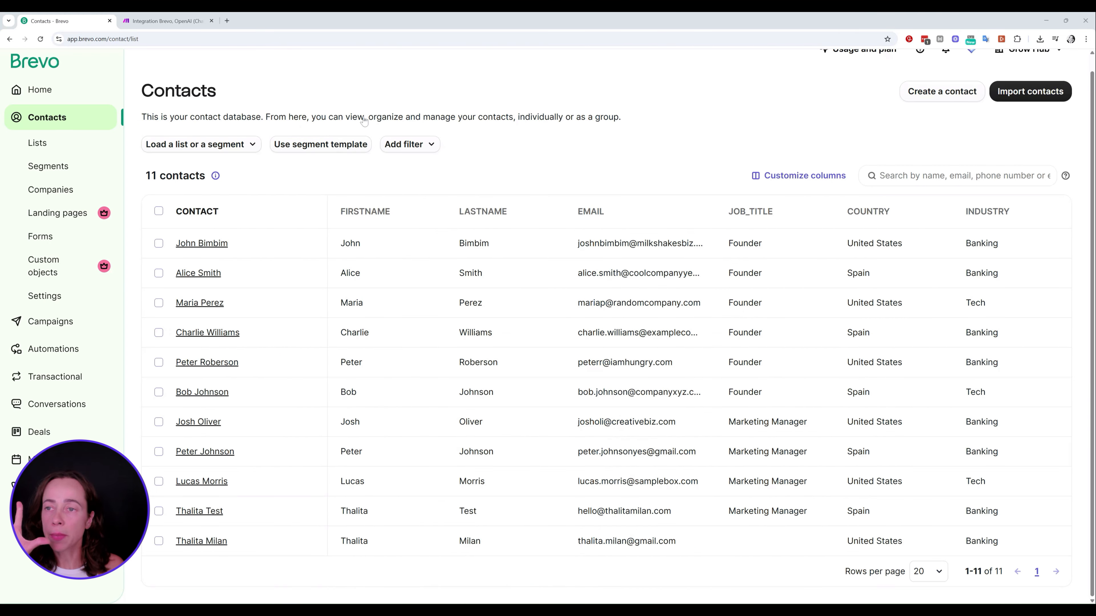
Start a new Brevo contact and enter its first and last name
{"action": "left_click", "coordinate": [976, 94]}
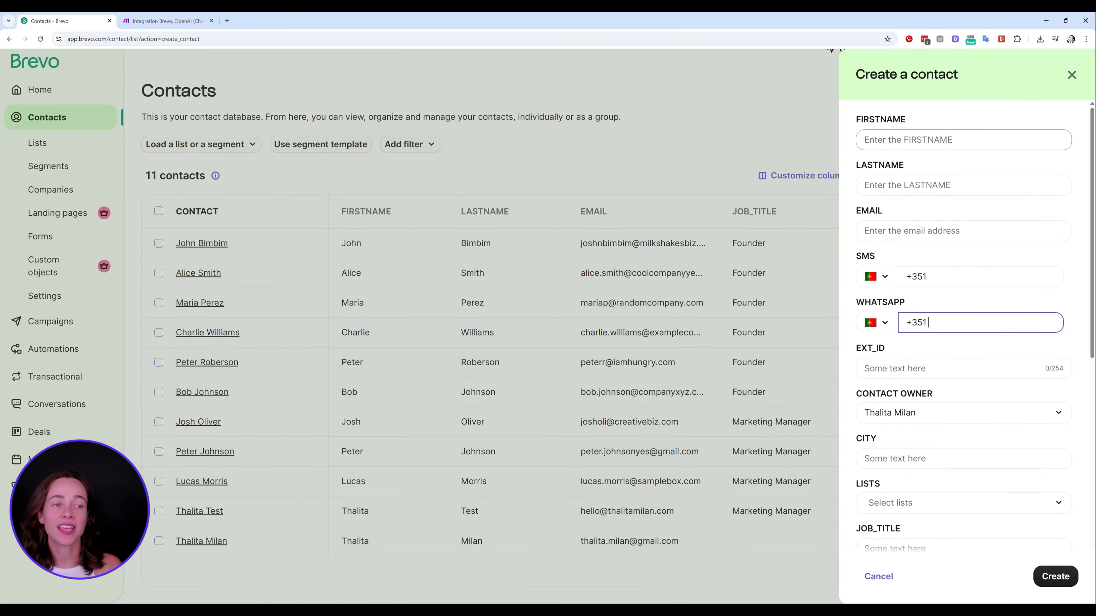
{"action": "left_click", "coordinate": [963, 140]}
{"action": "type", "text": "M"}
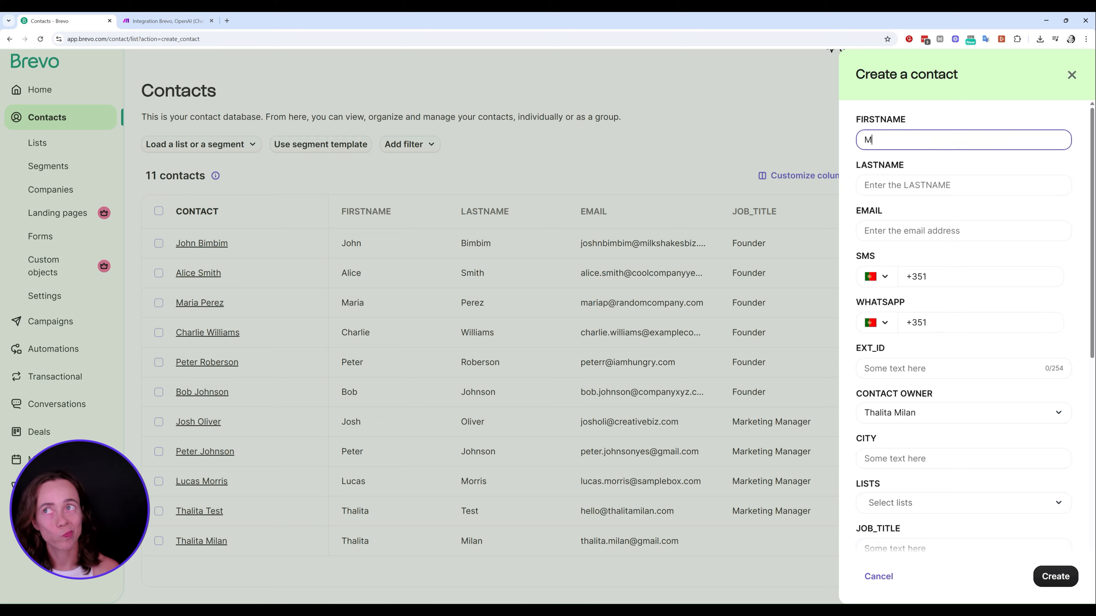
{"action": "type", "text": "ariah"}
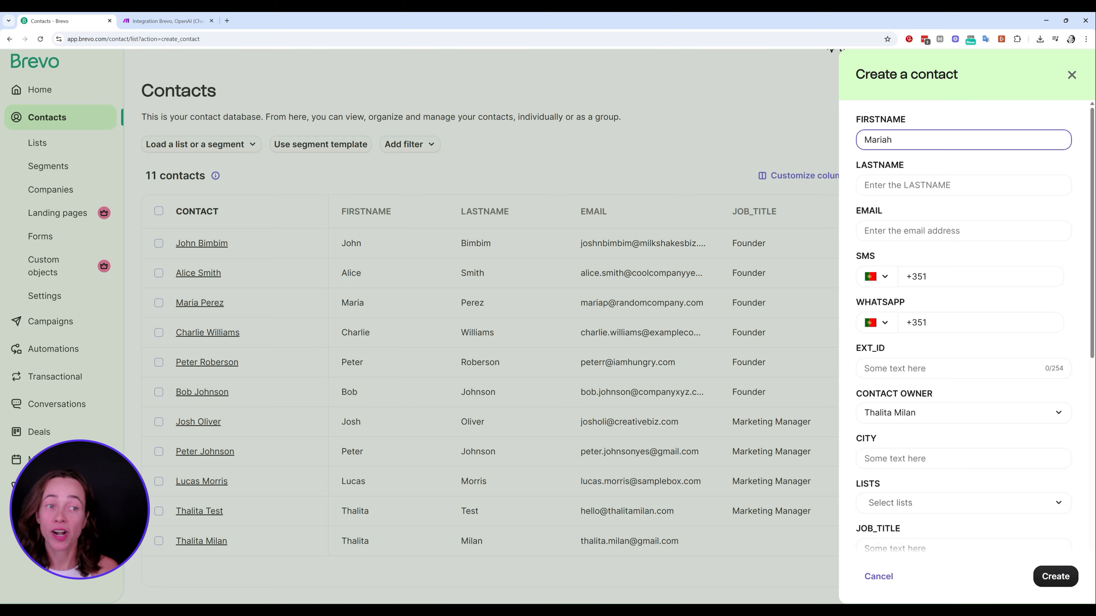
{"action": "left_click", "coordinate": [938, 188]}
{"action": "type", "text": "Example"}
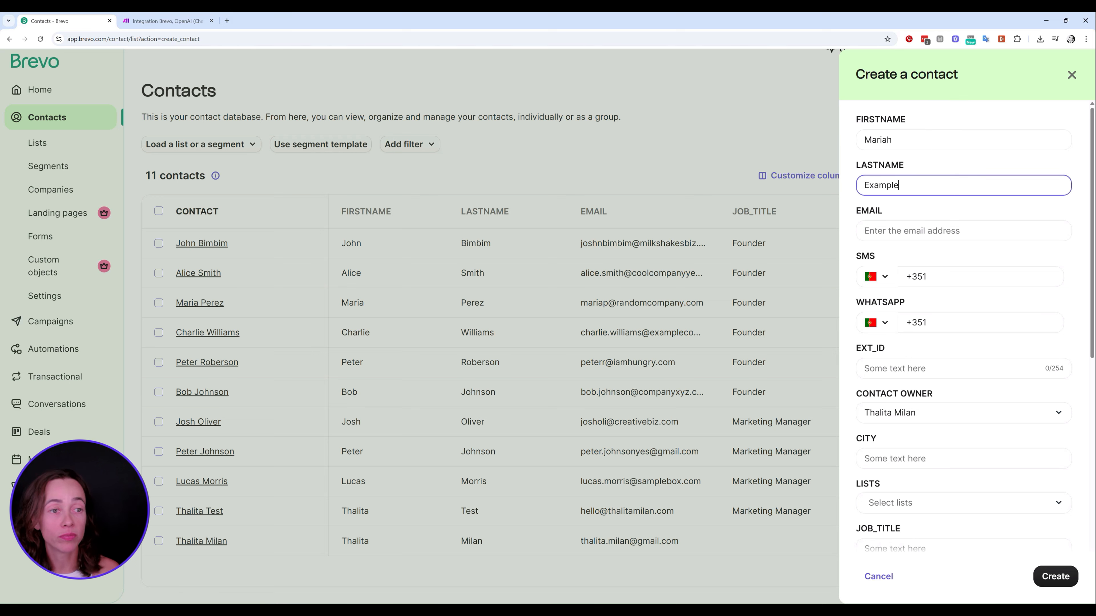
Set job title Founder, country United States and industry Tech, then try saving
{"action": "scroll", "coordinate": [966, 213], "scroll_direction": "down", "scroll_amount": 2}
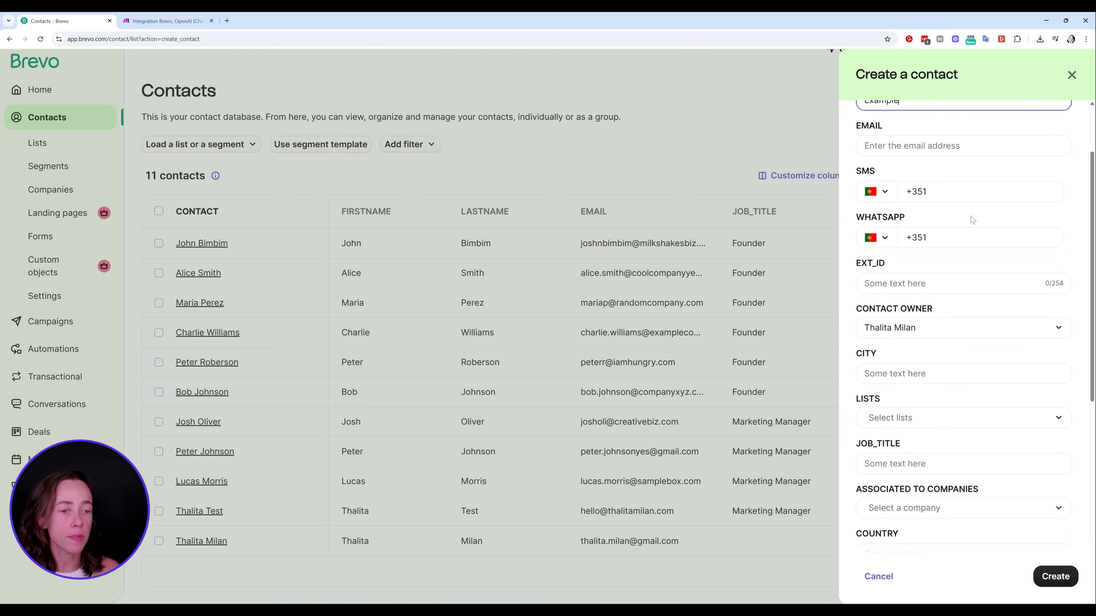
{"action": "scroll", "coordinate": [975, 238], "scroll_direction": "up", "scroll_amount": 1}
{"action": "scroll", "coordinate": [975, 238], "scroll_direction": "down", "scroll_amount": 3}
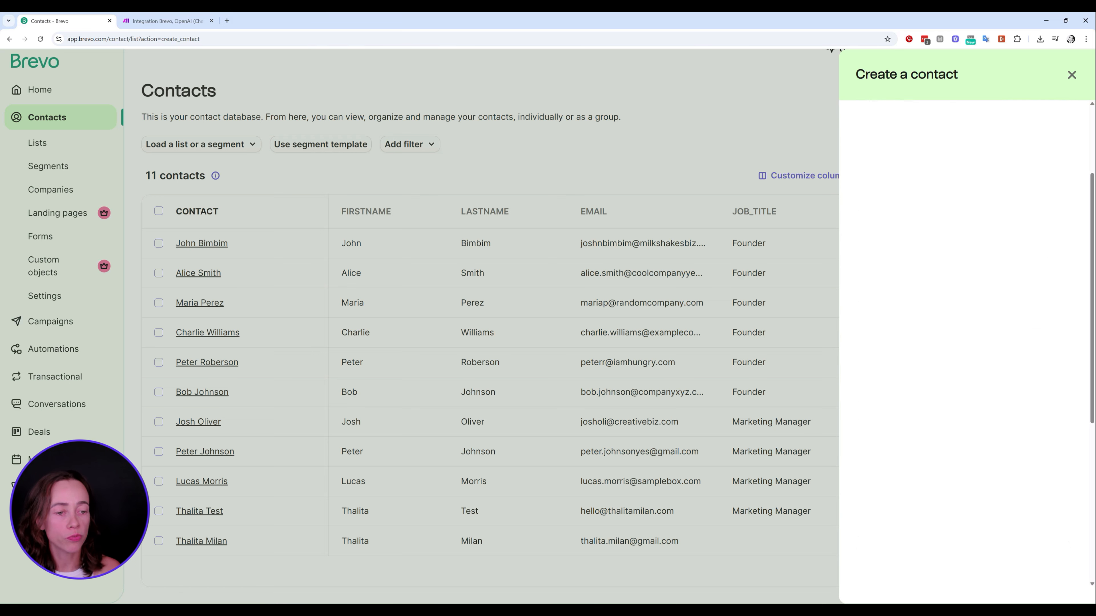
{"action": "left_click", "coordinate": [949, 378]}
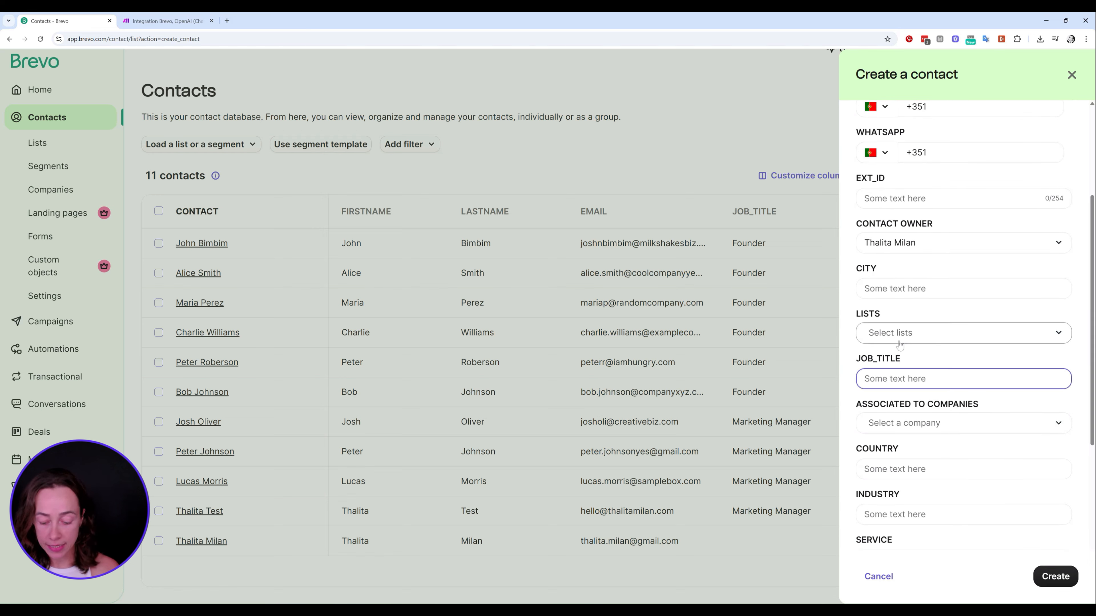
{"action": "type", "text": "Founder"}
{"action": "scroll", "coordinate": [899, 345], "scroll_direction": "down", "scroll_amount": 2}
{"action": "left_click", "coordinate": [906, 383]}
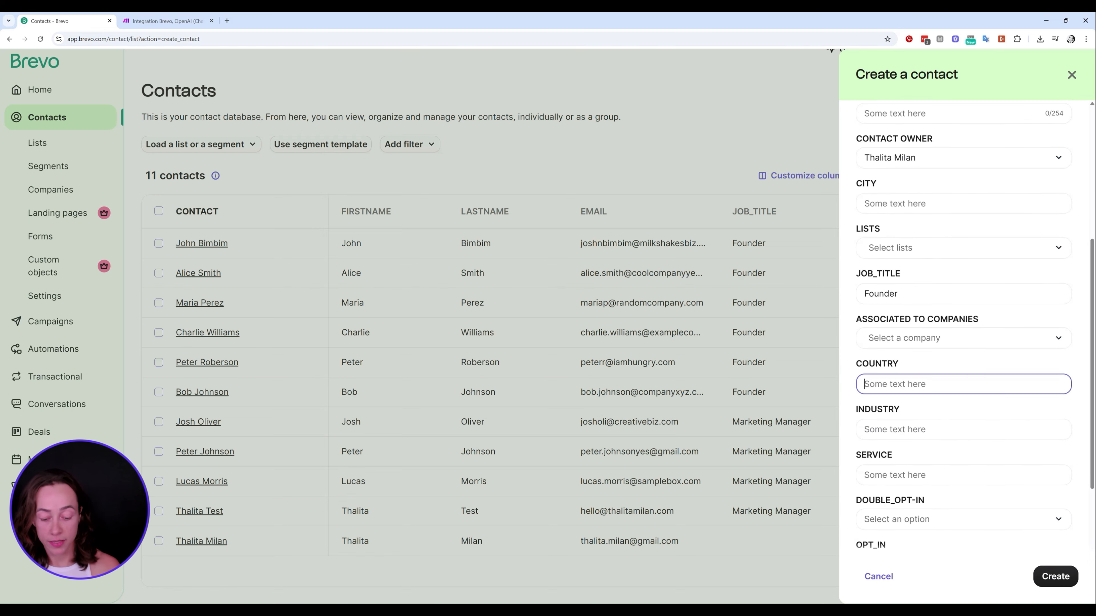
{"action": "type", "text": "United States"}
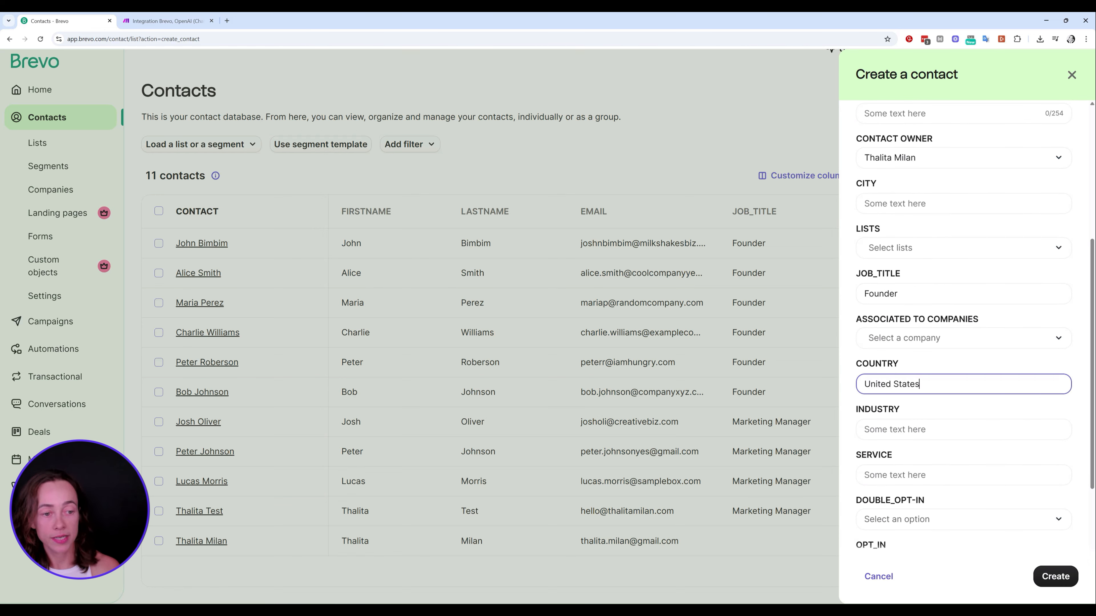
{"action": "left_click", "coordinate": [923, 431]}
{"action": "type", "text": "Tech"}
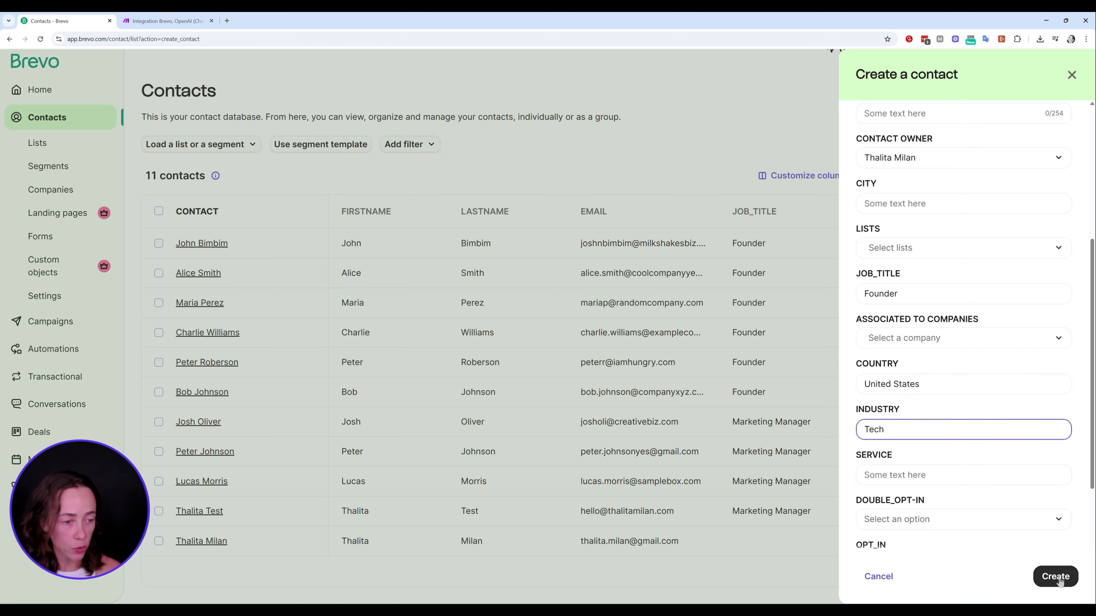
{"action": "left_click", "coordinate": [1055, 576]}
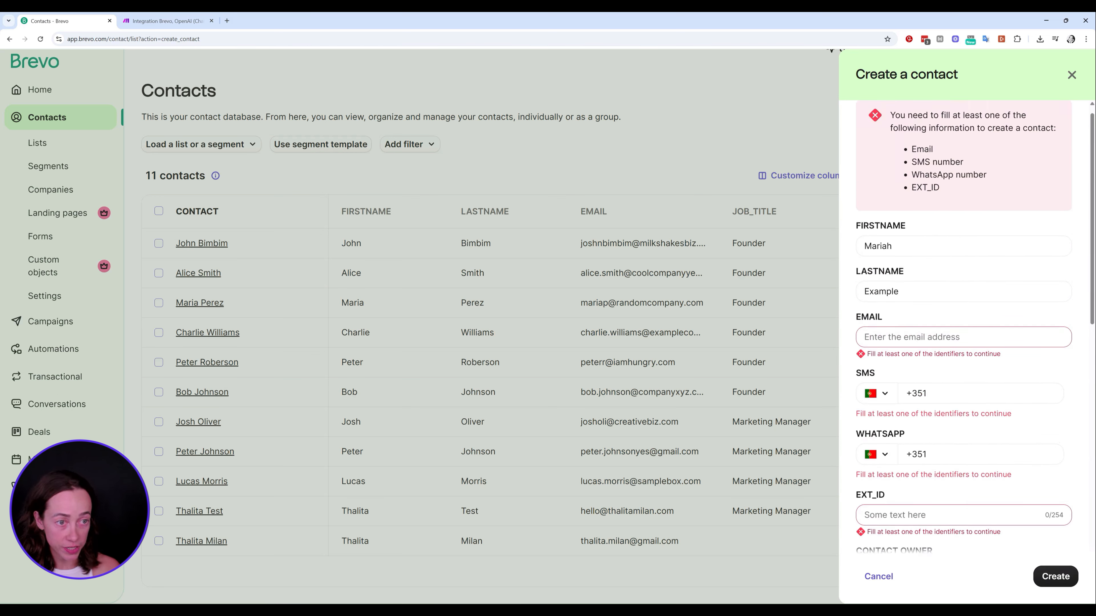
Add the contact's e-mail address and SMS number
{"action": "left_click", "coordinate": [928, 337]}
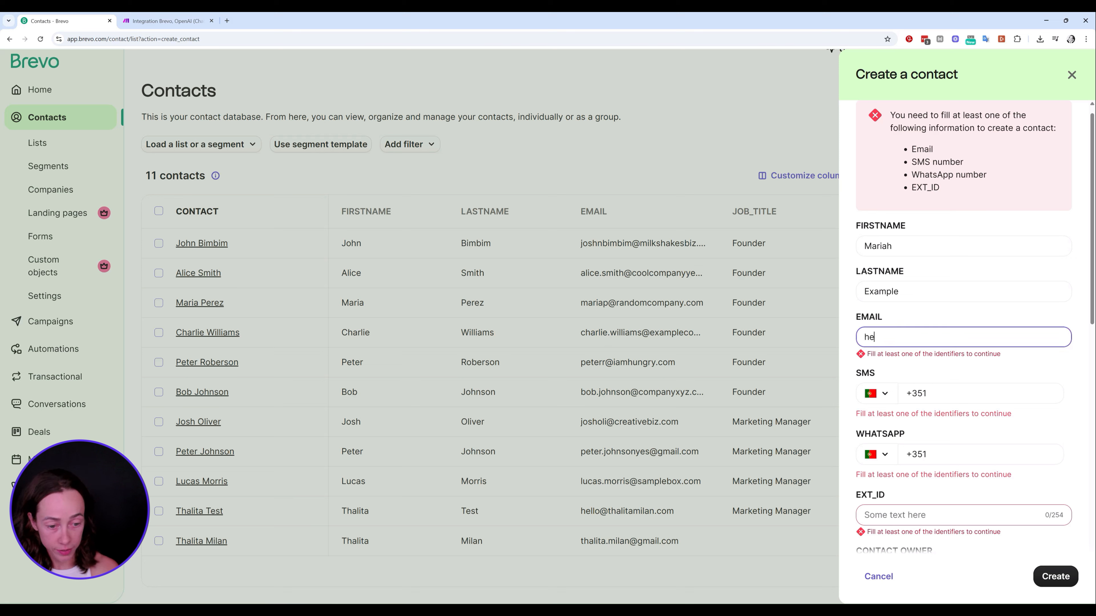
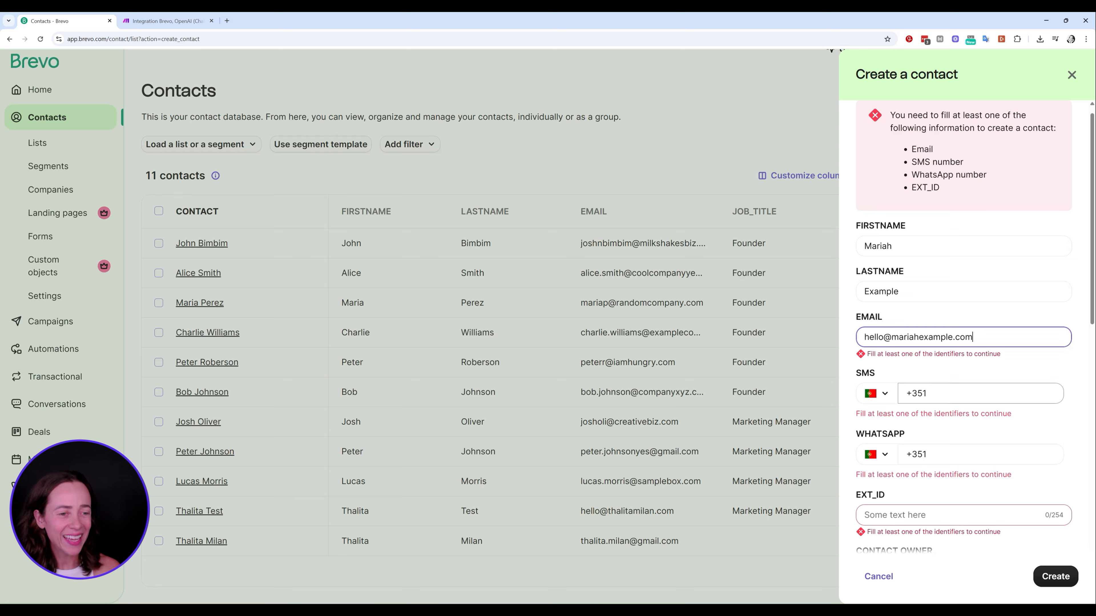
{"action": "left_click", "coordinate": [958, 400]}
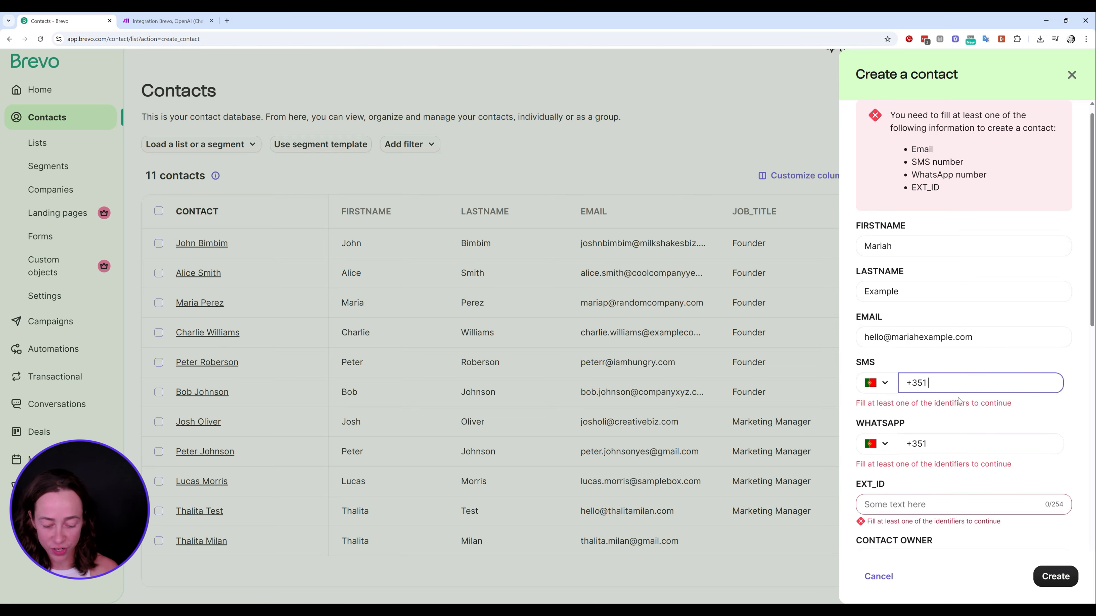
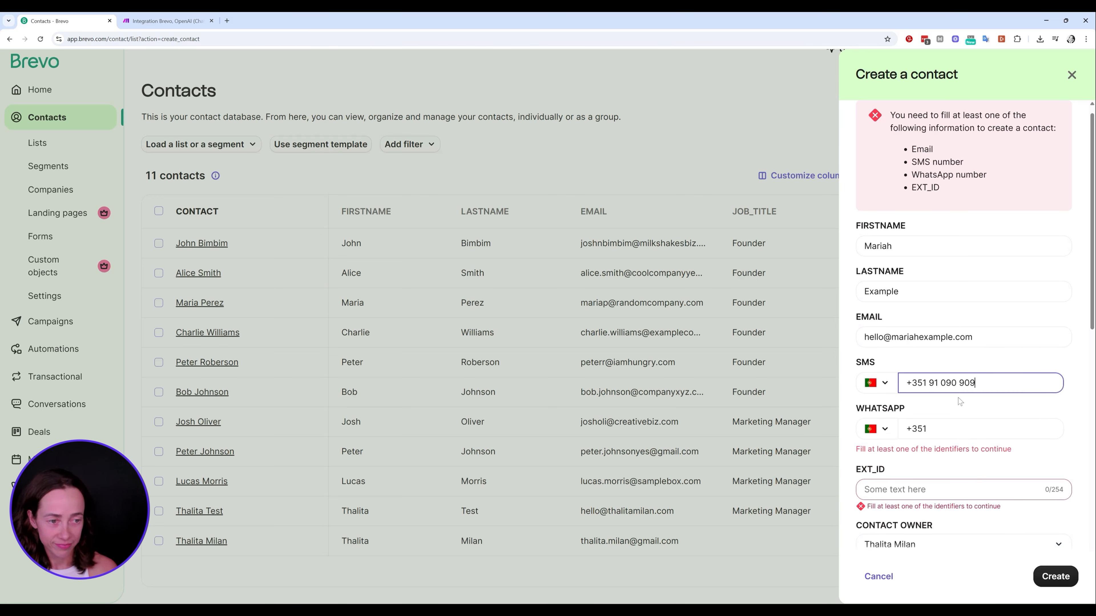
{"action": "left_click", "coordinate": [956, 429]}
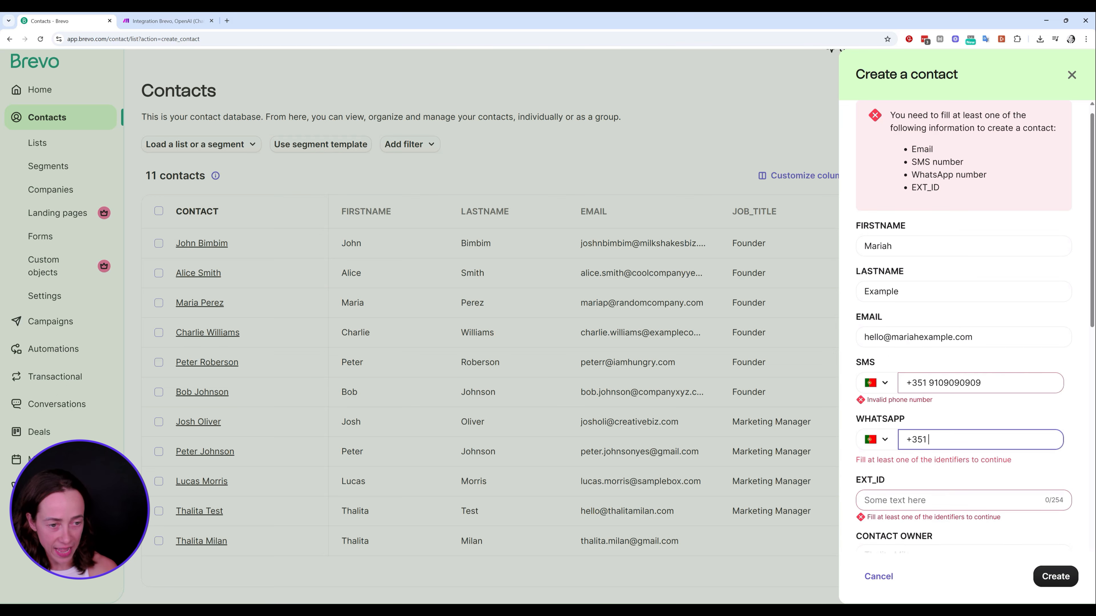
{"action": "left_click", "coordinate": [983, 389]}
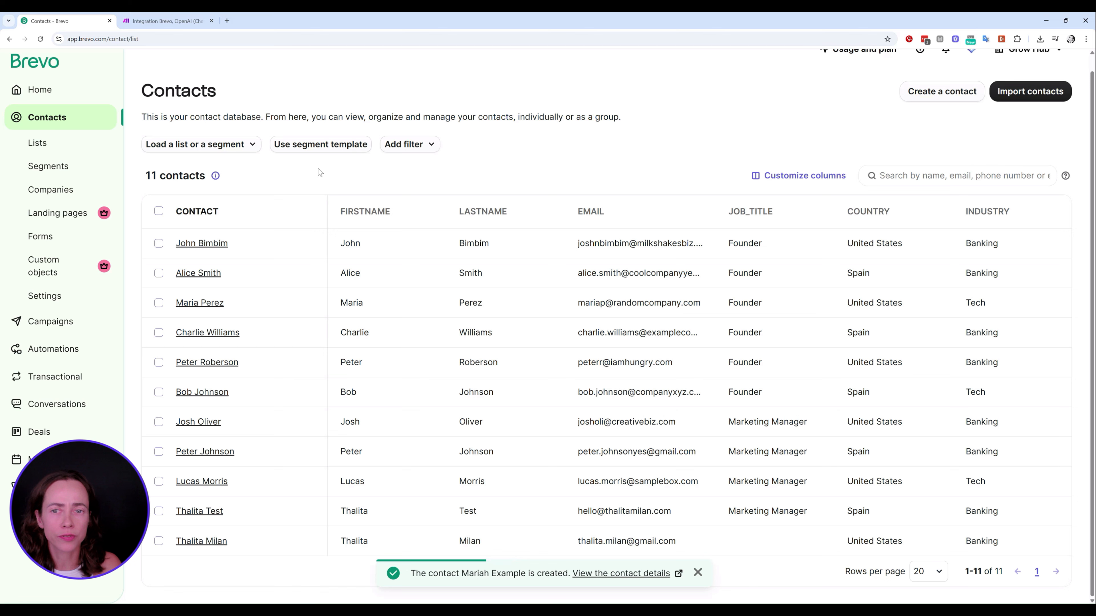
Open the new contact's profile and review Founder, United States, Tech and external ID 1234
{"action": "left_click", "coordinate": [609, 575]}
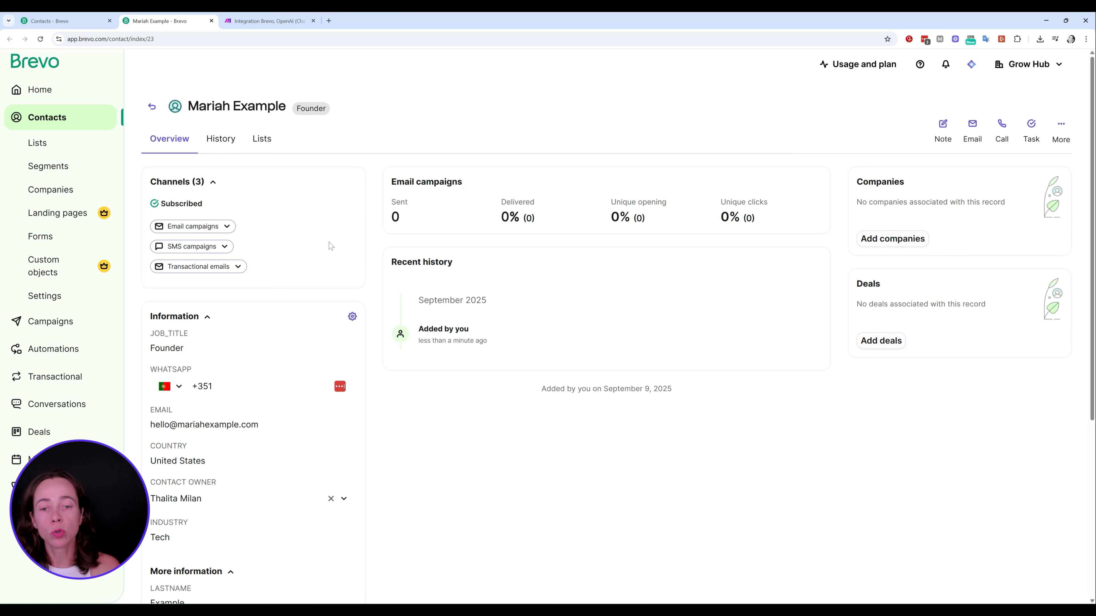
{"action": "scroll", "coordinate": [328, 242], "scroll_direction": "down", "scroll_amount": 2}
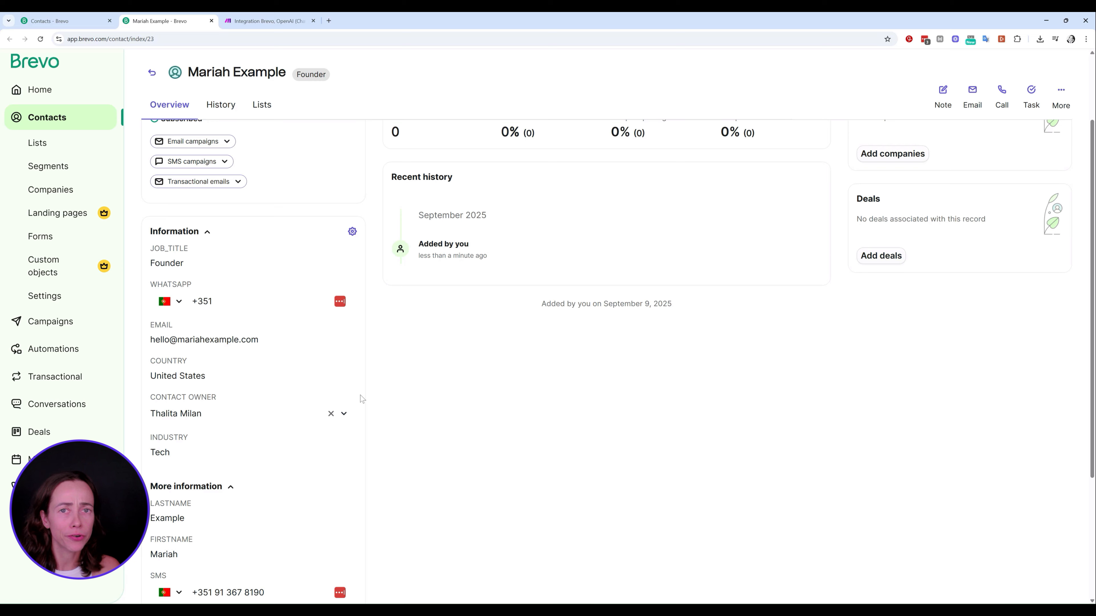
{"action": "scroll", "coordinate": [361, 333], "scroll_direction": "down", "scroll_amount": 3}
{"action": "scroll", "coordinate": [365, 293], "scroll_direction": "down", "scroll_amount": 1}
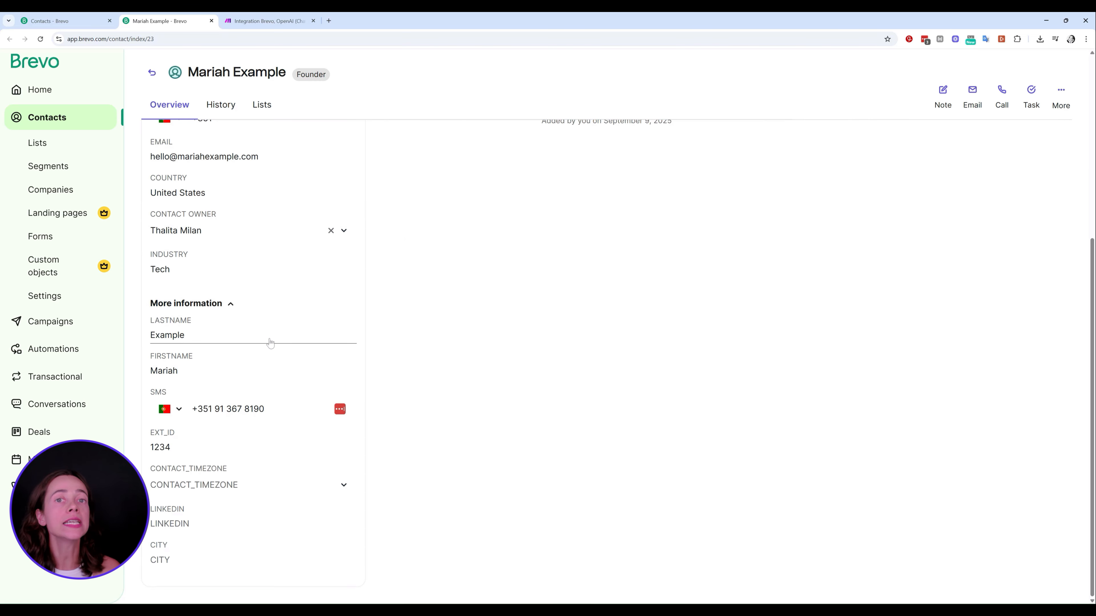
{"action": "scroll", "coordinate": [279, 410], "scroll_direction": "up", "scroll_amount": 6}
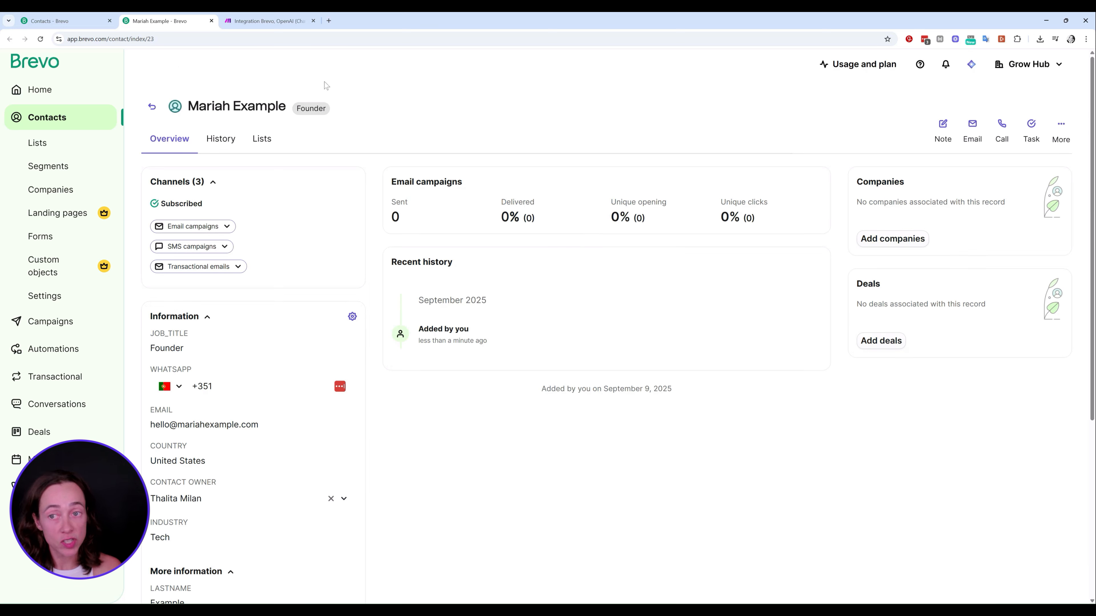
Return to the Make scenario and run it once
{"action": "left_click", "coordinate": [261, 22]}
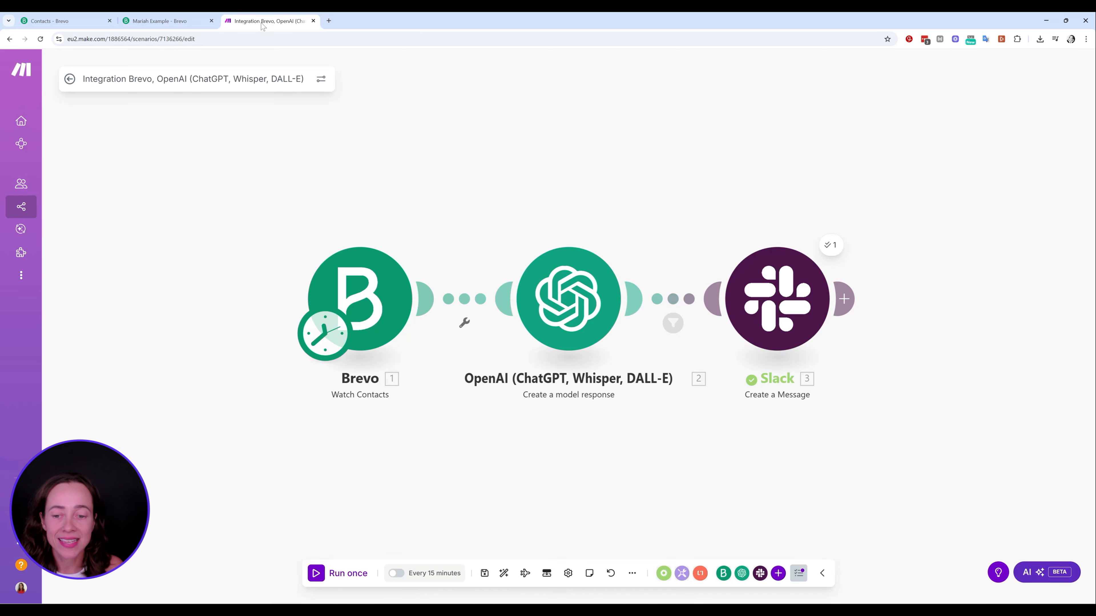
{"action": "left_click", "coordinate": [345, 574]}
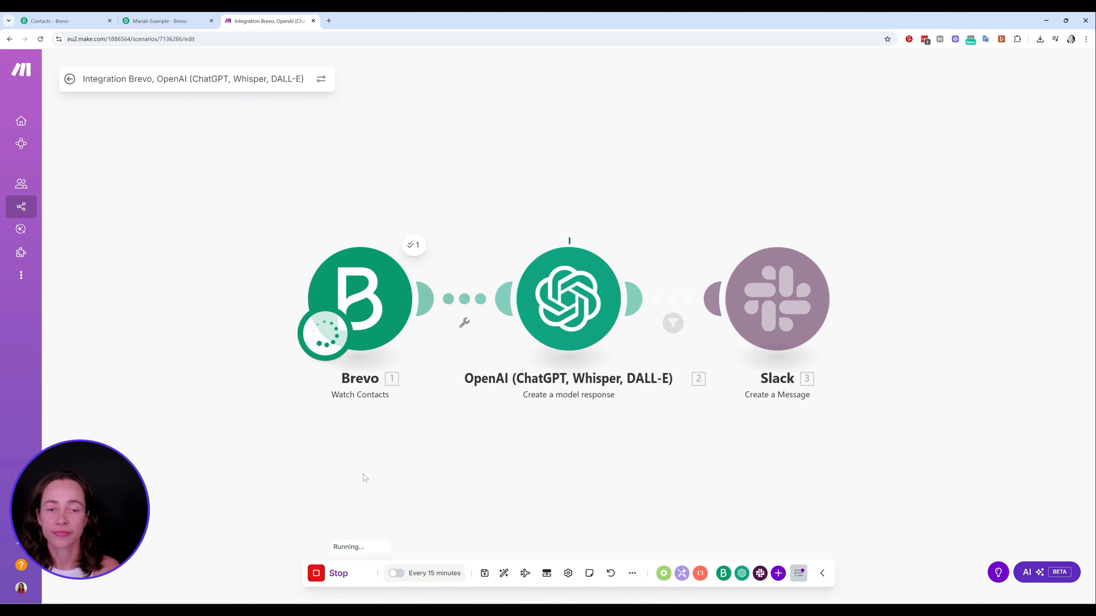